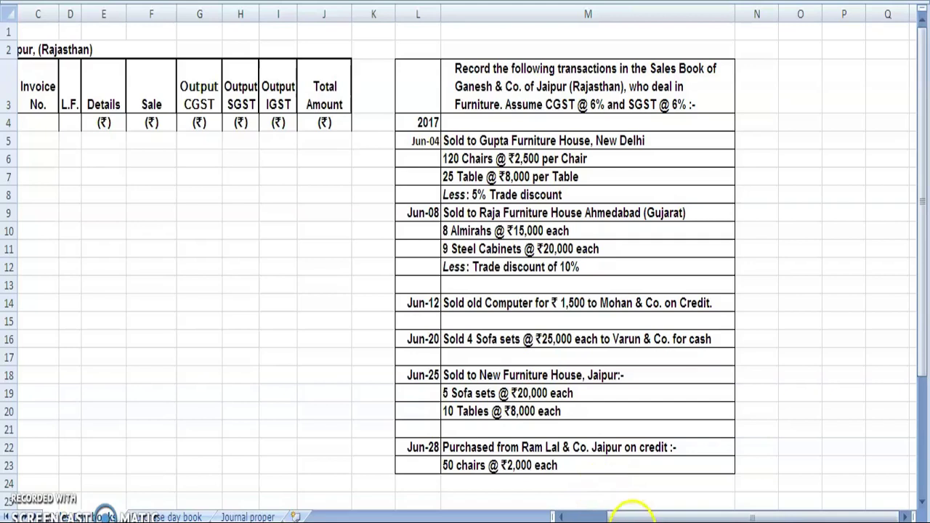
Step: Examine the Sales Book's title and its column headings, including customer name, sale and the output CGST, SGST and IGST columns
{"action": "left_click", "coordinate": [630, 517]}
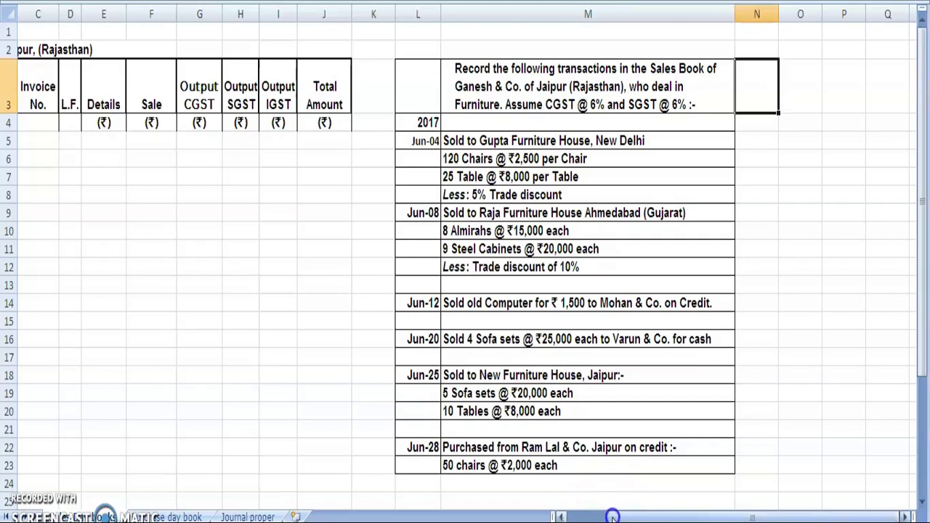
{"action": "left_click", "coordinate": [589, 516]}
{"action": "mouse_move", "coordinate": [589, 516]}
{"action": "left_mouse_down"}
{"action": "mouse_move", "coordinate": [618, 516]}
{"action": "mouse_move", "coordinate": [581, 516]}
{"action": "left_mouse_up"}
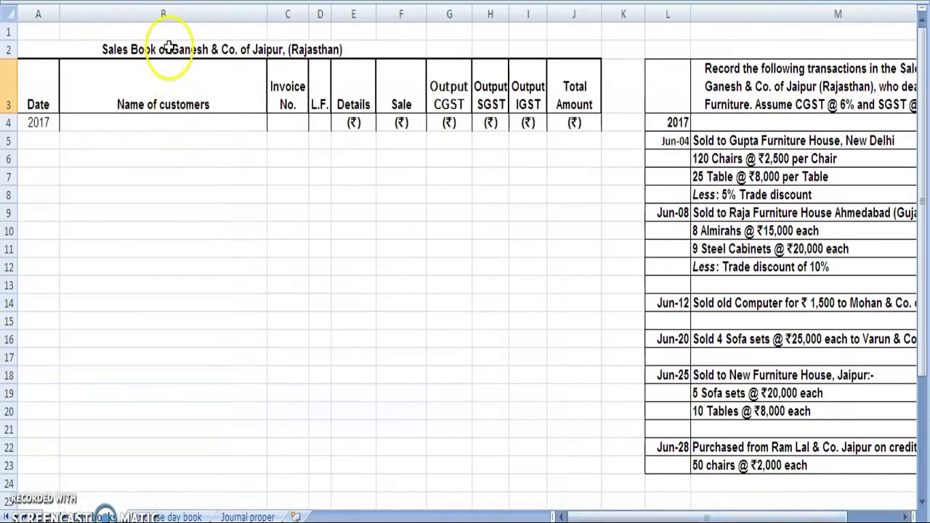
{"action": "left_click", "coordinate": [167, 47]}
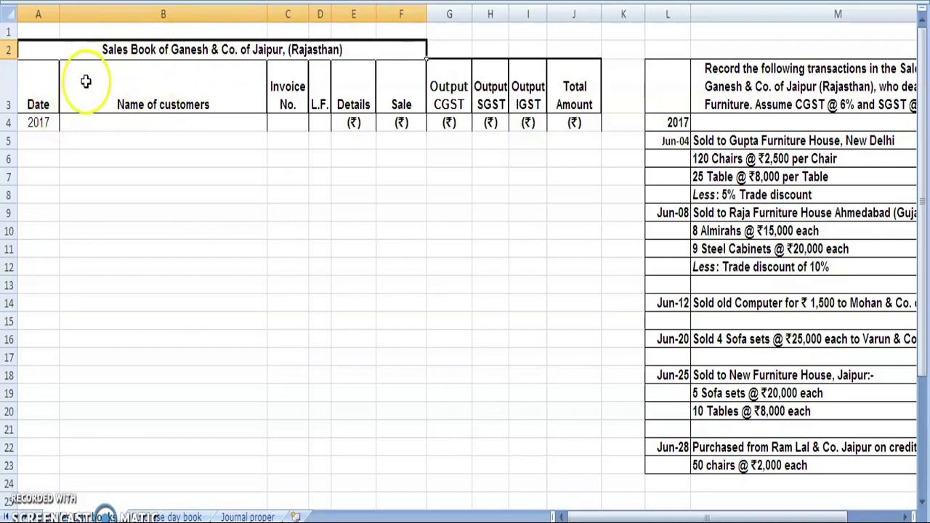
{"action": "left_click", "coordinate": [134, 87]}
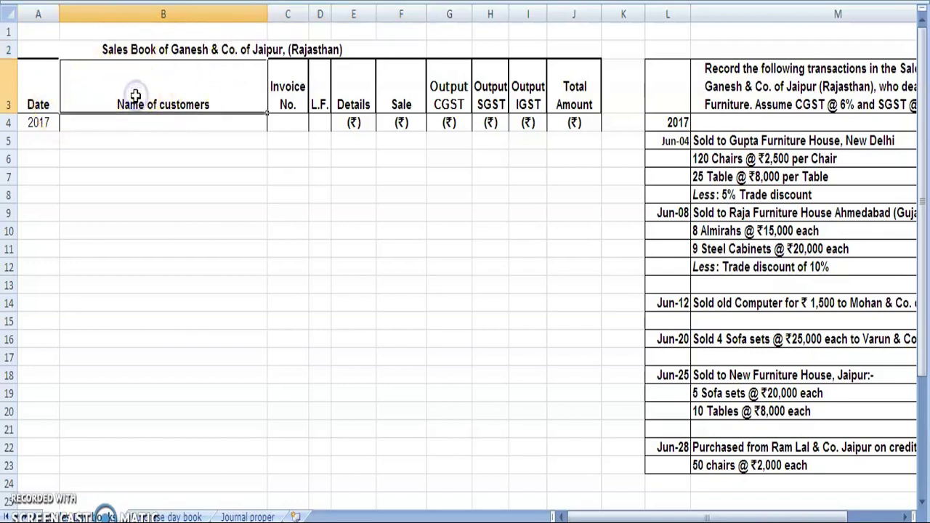
{"action": "left_click", "coordinate": [400, 86]}
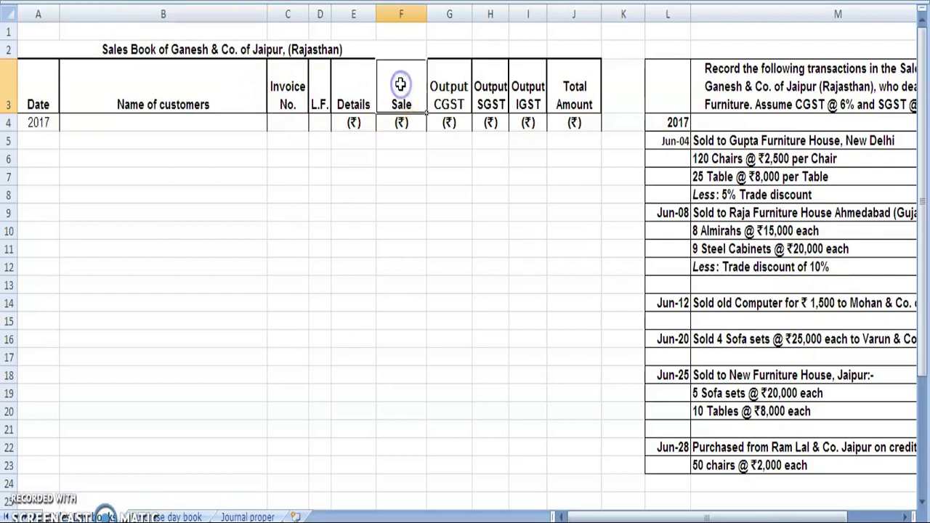
{"action": "left_click", "coordinate": [439, 99]}
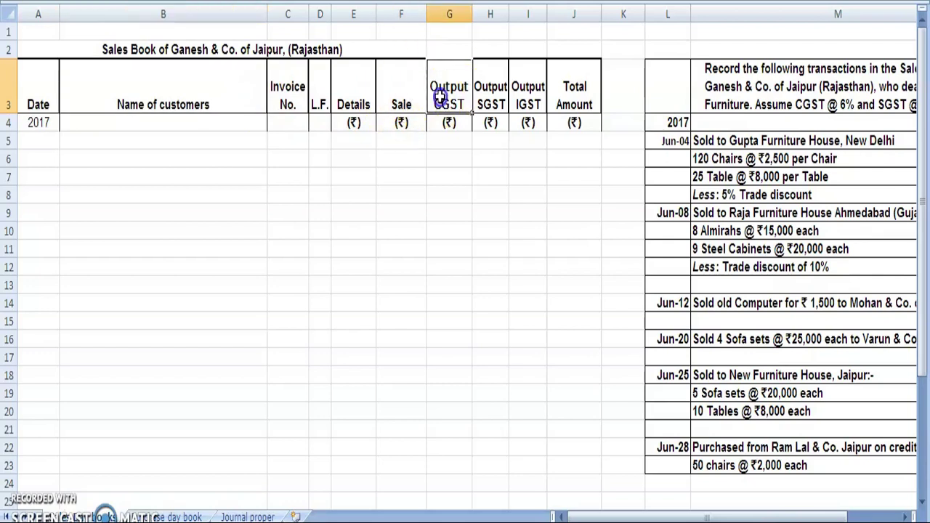
{"action": "left_click", "coordinate": [488, 93]}
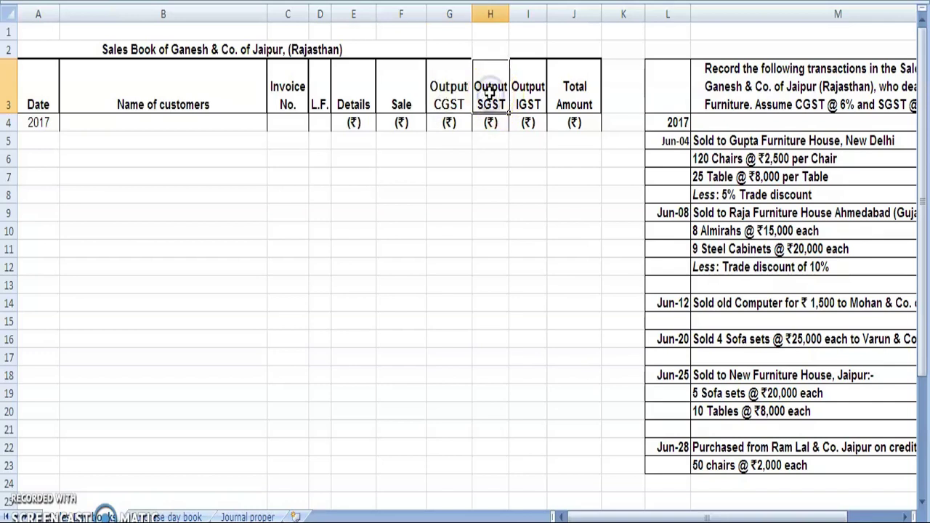
{"action": "left_click", "coordinate": [536, 90]}
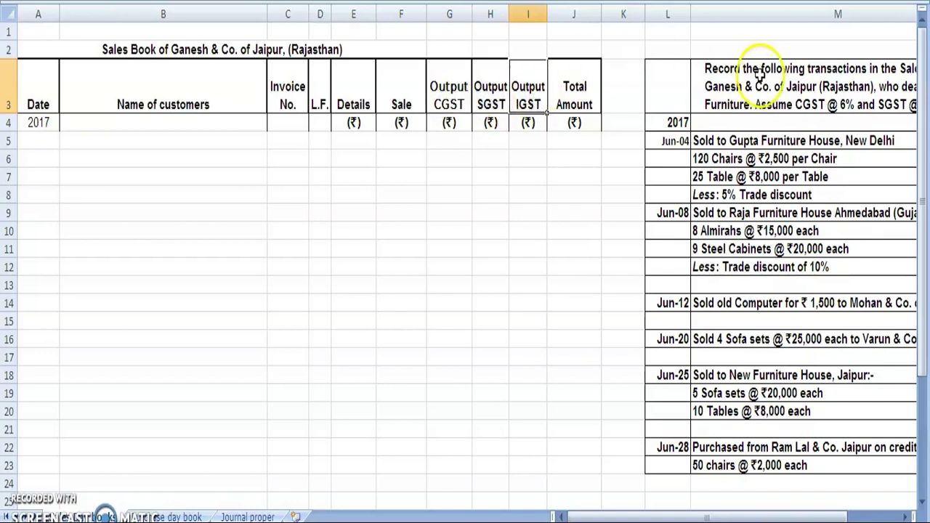
Step: Read the list of June 2017 transactions and compare it with the Sales Book layout
{"action": "left_click", "coordinate": [901, 516]}
{"action": "left_click", "coordinate": [901, 516]}
{"action": "left_click", "coordinate": [901, 515]}
{"action": "left_click", "coordinate": [901, 516]}
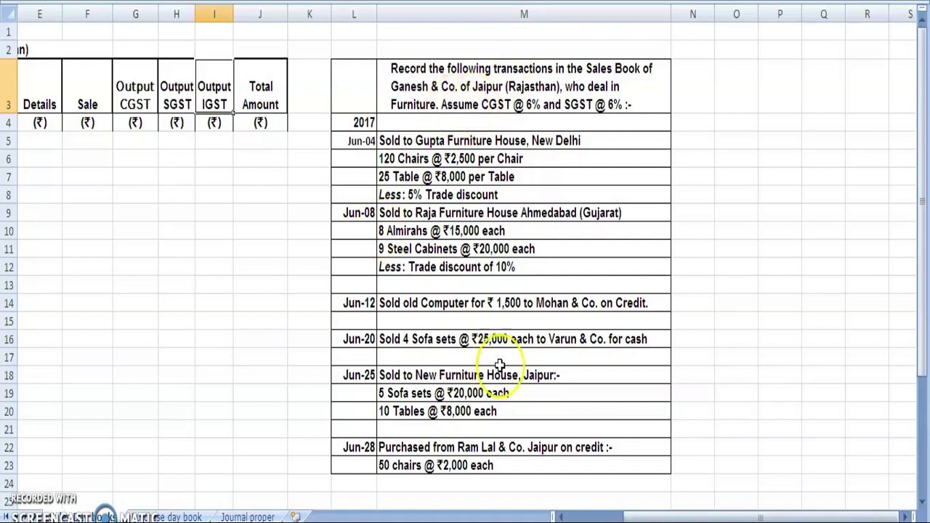
{"action": "left_click", "coordinate": [561, 516]}
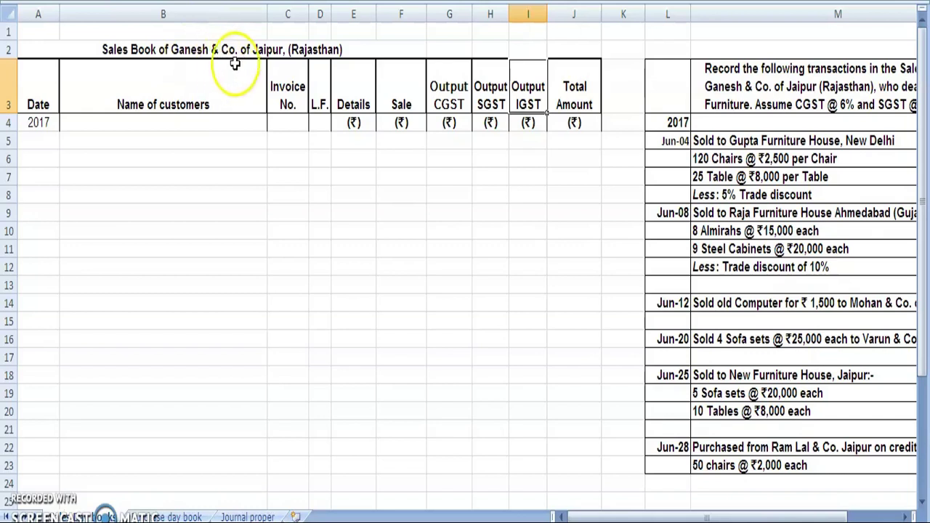
{"action": "left_click", "coordinate": [164, 99]}
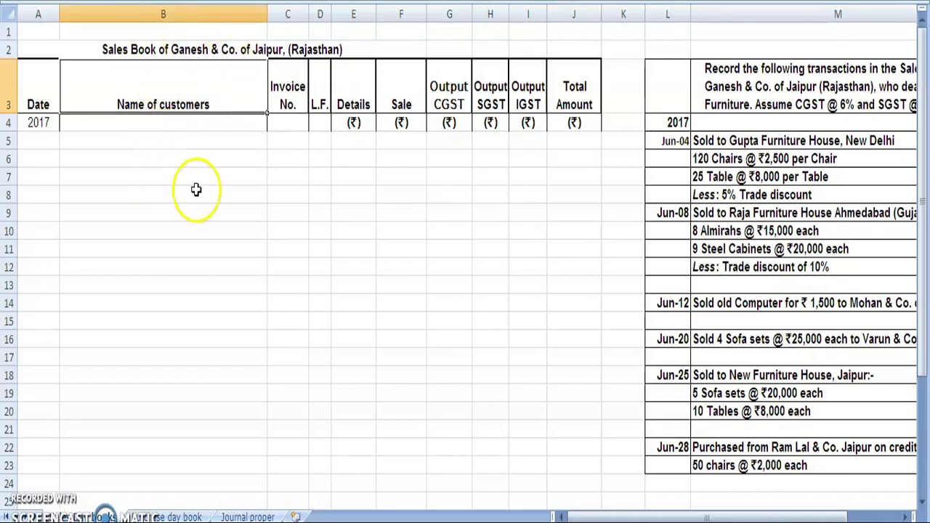
Step: Enter the first transaction's date, june 04, in cell A5 of the Sales Book
{"action": "left_click", "coordinate": [669, 140]}
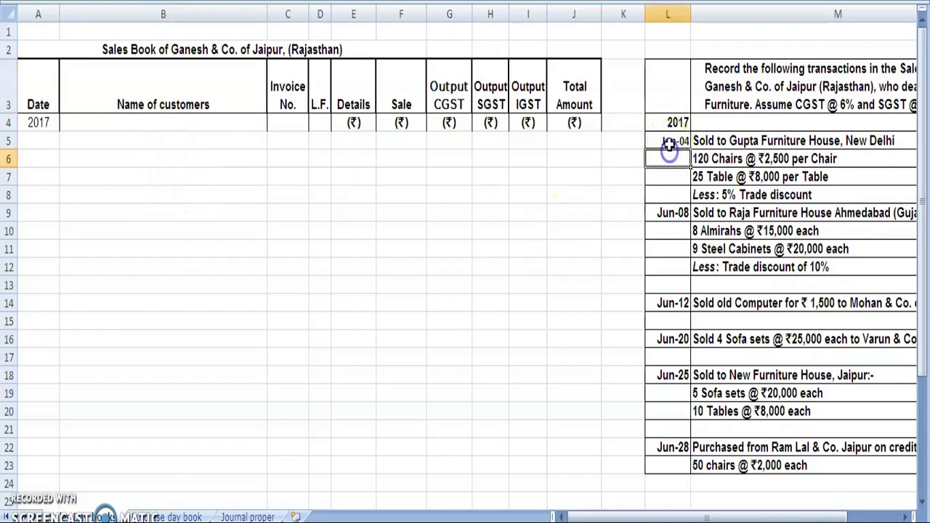
{"action": "left_click", "coordinate": [51, 140]}
{"action": "type", "text": "june 04"}
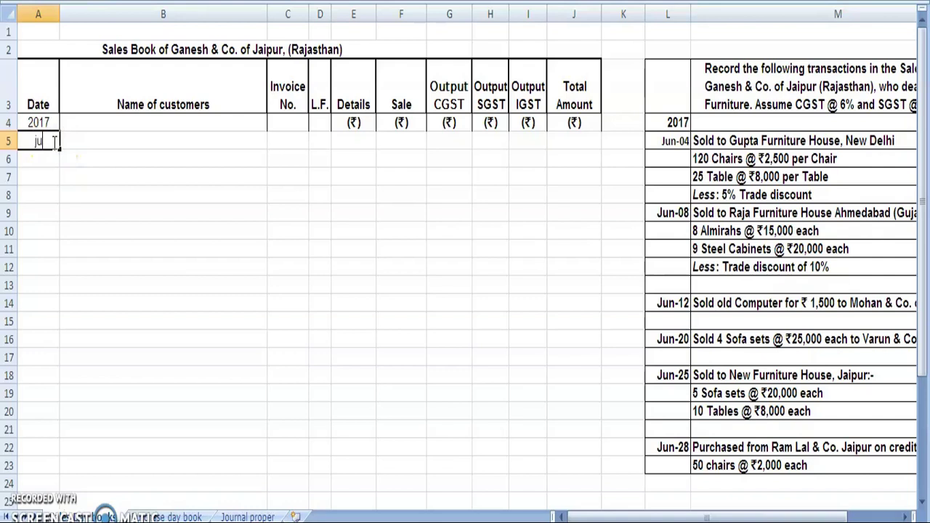
{"action": "key", "text": "Tab"}
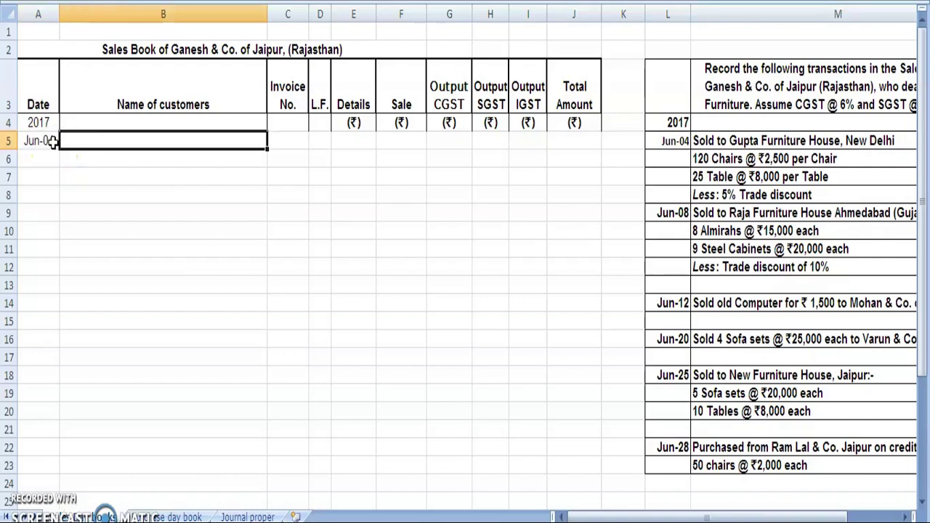
Step: Enter the customer "Gupta Furniture House, New Delhi" in cell B5 and make it bold
{"action": "left_click", "coordinate": [709, 145]}
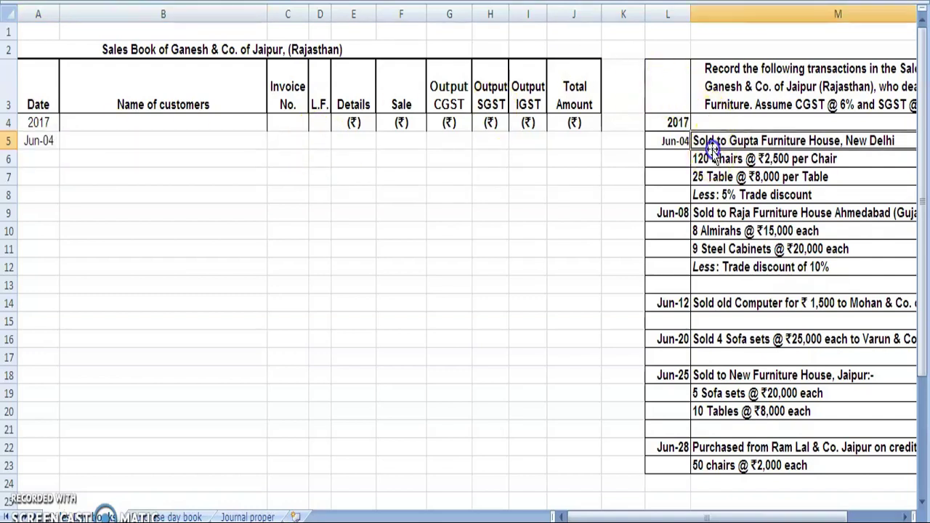
{"action": "left_click", "coordinate": [178, 141]}
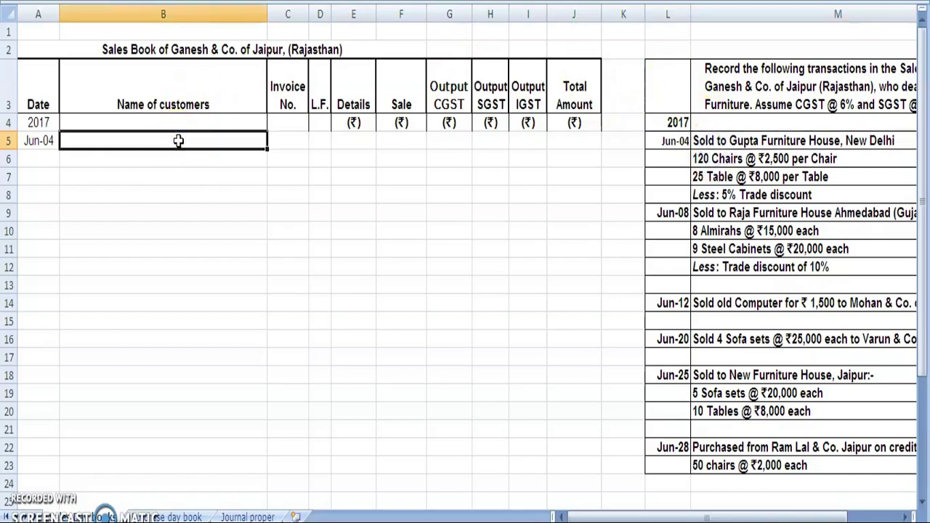
{"action": "type", "text": "Gupta Furniture House, New"}
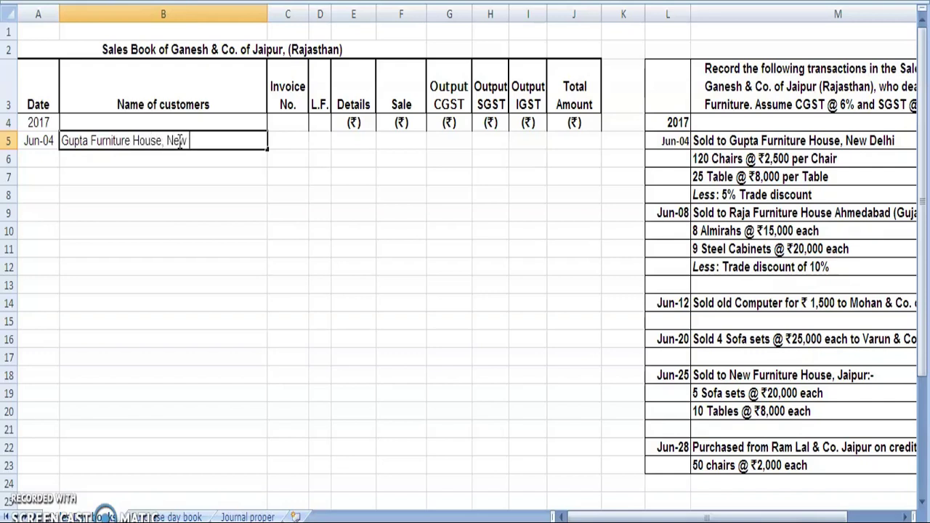
{"action": "type", "text": "Delhi"}
{"action": "key", "text": "Left"}
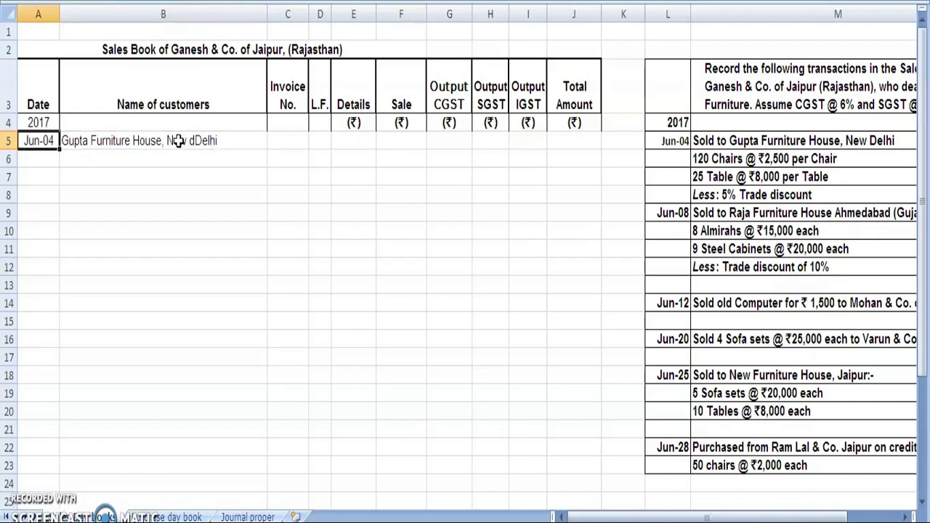
{"action": "double_click", "coordinate": [193, 141]}
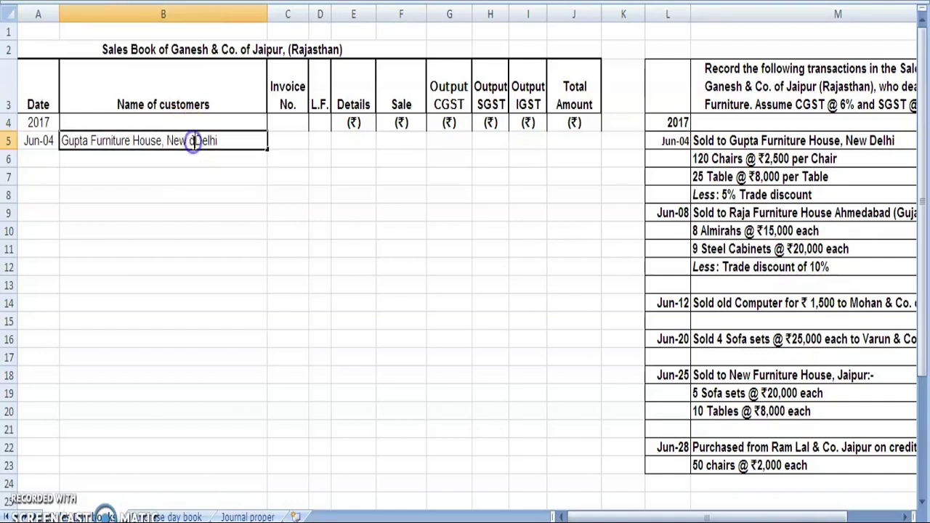
{"action": "key", "text": "BackSpace"}
{"action": "left_click", "coordinate": [202, 175]}
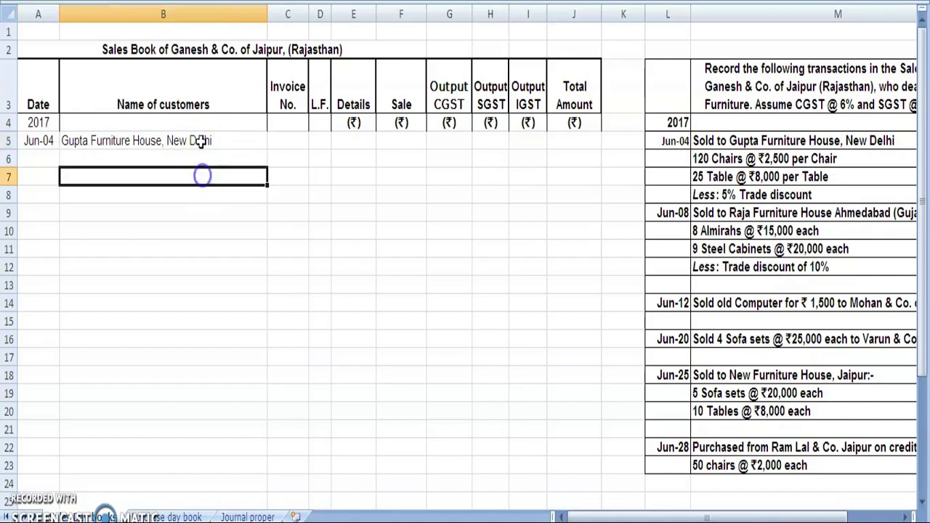
{"action": "left_click", "coordinate": [202, 143]}
{"action": "key", "text": "ctrl+b"}
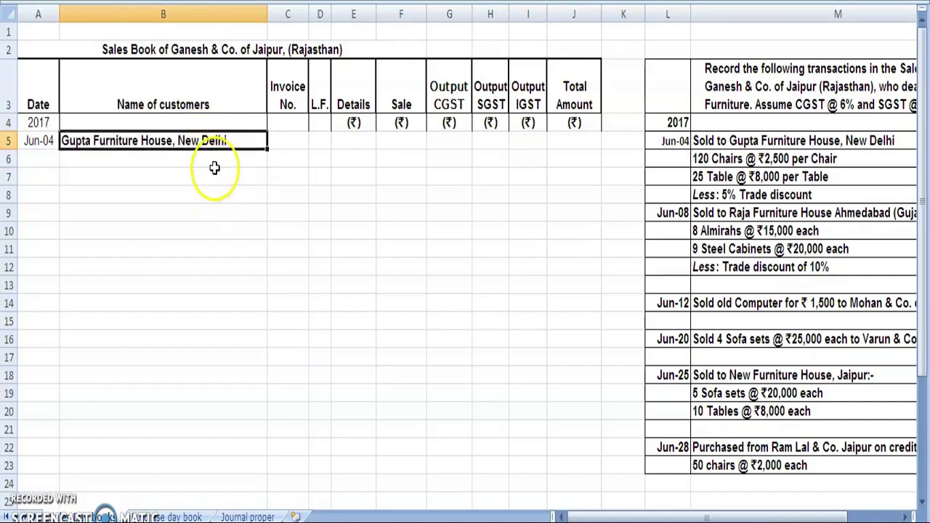
Step: Enter "120 Chairs @ ₹2,500 per chair" in cell B6, using the Rupee Foradian font for the rupee symbol
{"action": "left_click", "coordinate": [777, 154]}
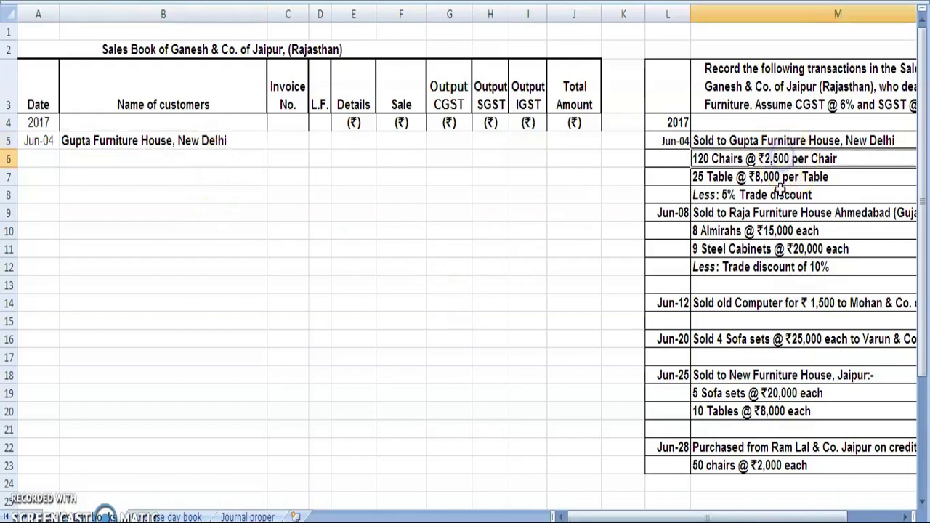
{"action": "left_click", "coordinate": [238, 158]}
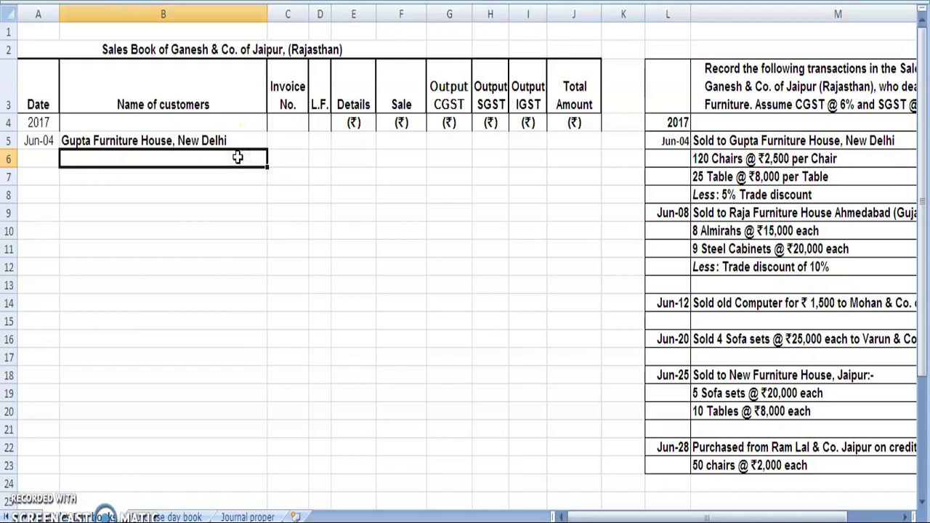
{"action": "type", "text": "1"}
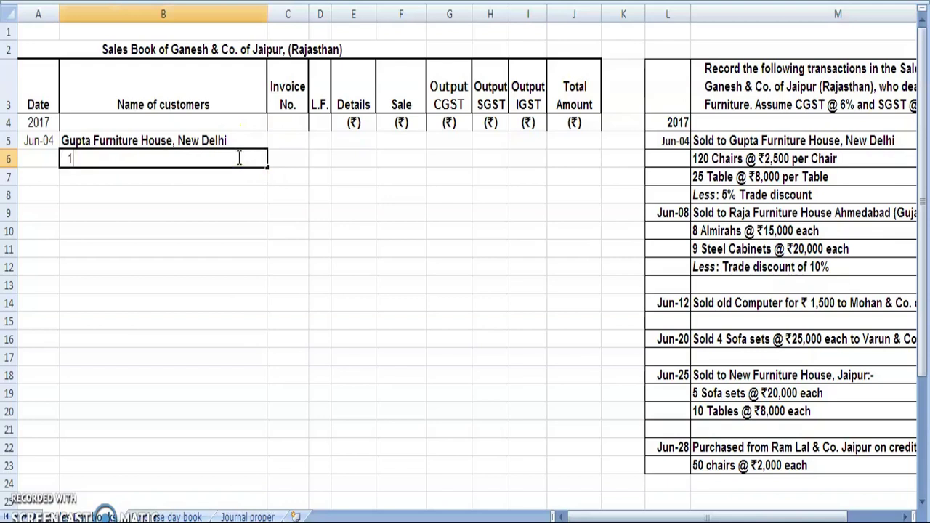
{"action": "type", "text": "20 Chairs @"}
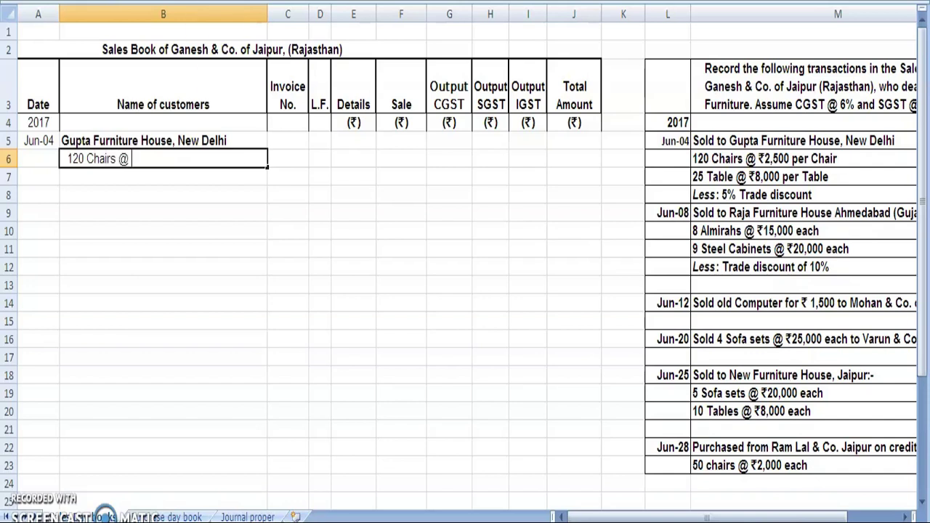
{"action": "type", "text": "Ru"}
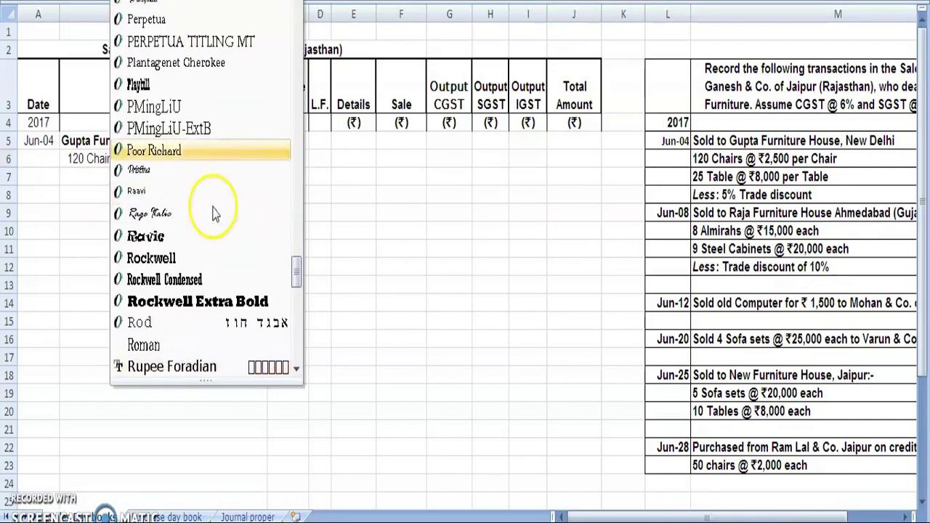
{"action": "left_click", "coordinate": [201, 367]}
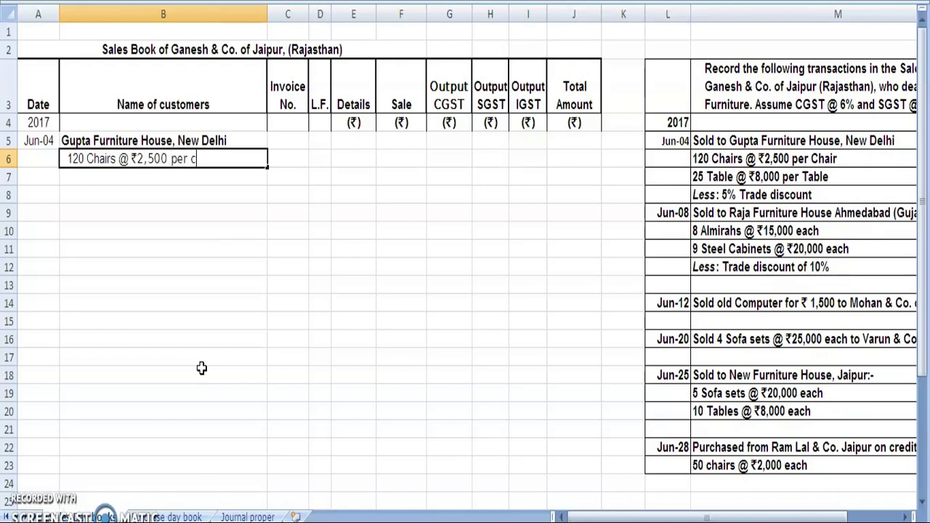
{"action": "left_click", "coordinate": [141, 178]}
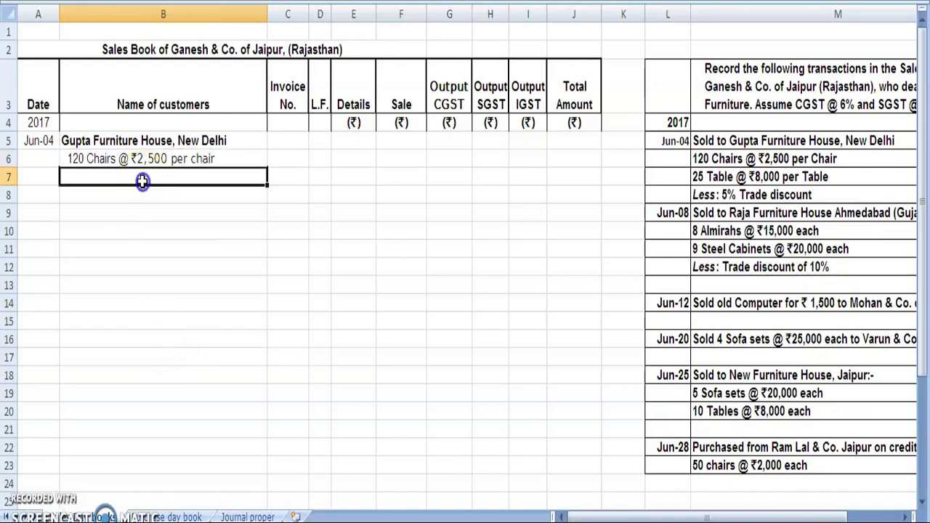
Step: Enter "25 tables @ ₹ 8,000 per table" in cell B7, using the Rupee Foradian font for the rupee symbol
{"action": "left_click", "coordinate": [704, 177]}
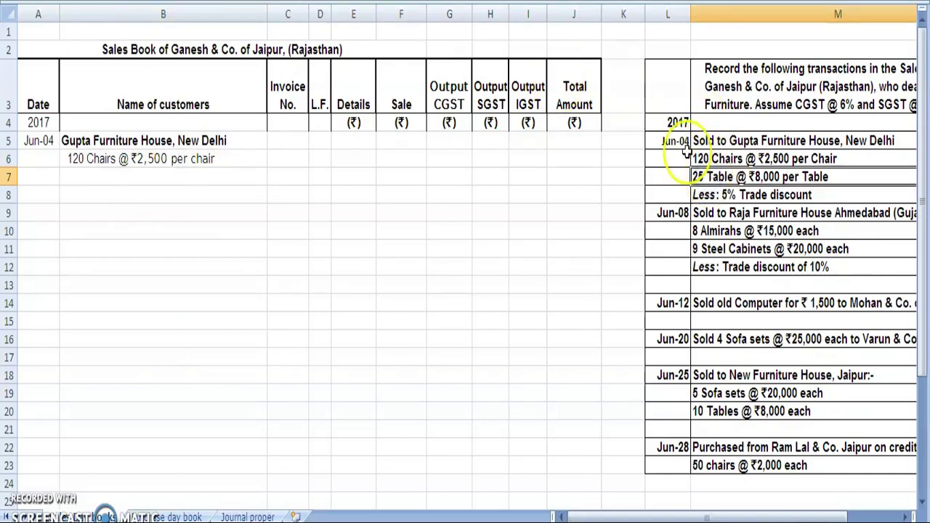
{"action": "left_click", "coordinate": [247, 181]}
{"action": "type", "text": "25 tables @"}
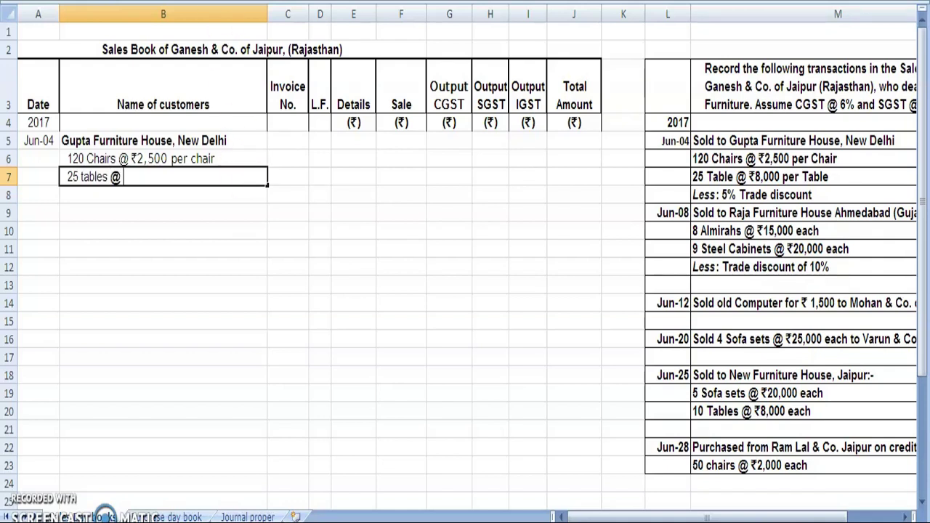
{"action": "left_click", "coordinate": [294, 0]}
{"action": "scroll", "coordinate": [198, 367], "scroll_direction": "down", "scroll_amount": 20}
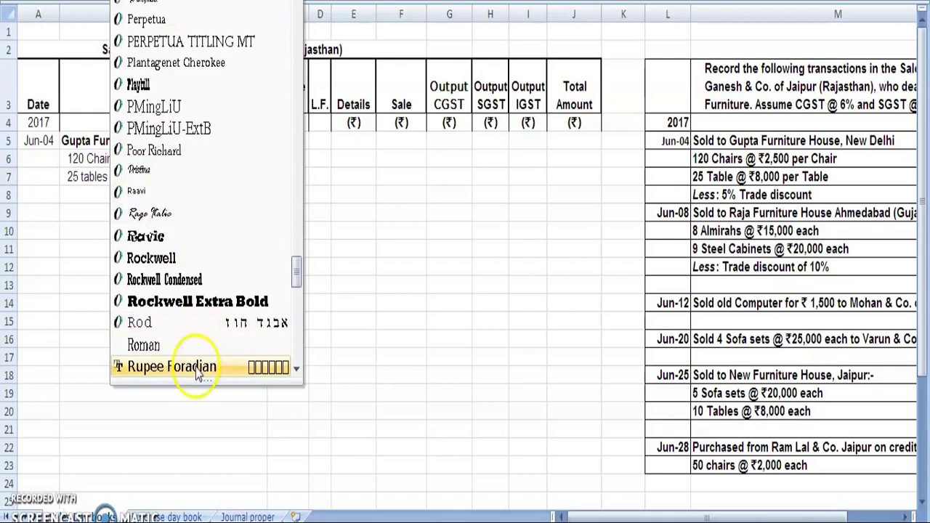
{"action": "left_click", "coordinate": [172, 367]}
{"action": "type", "text": "`"}
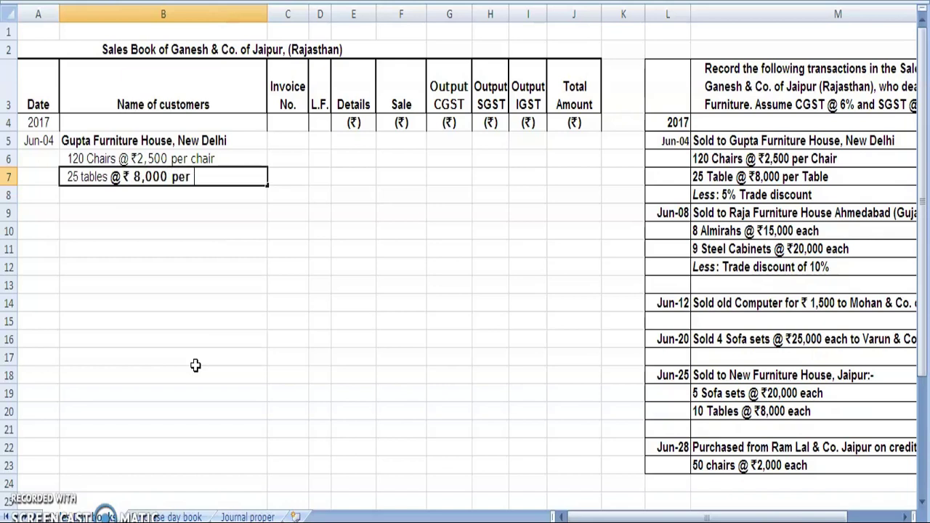
{"action": "type", "text": "8,000 per table"}
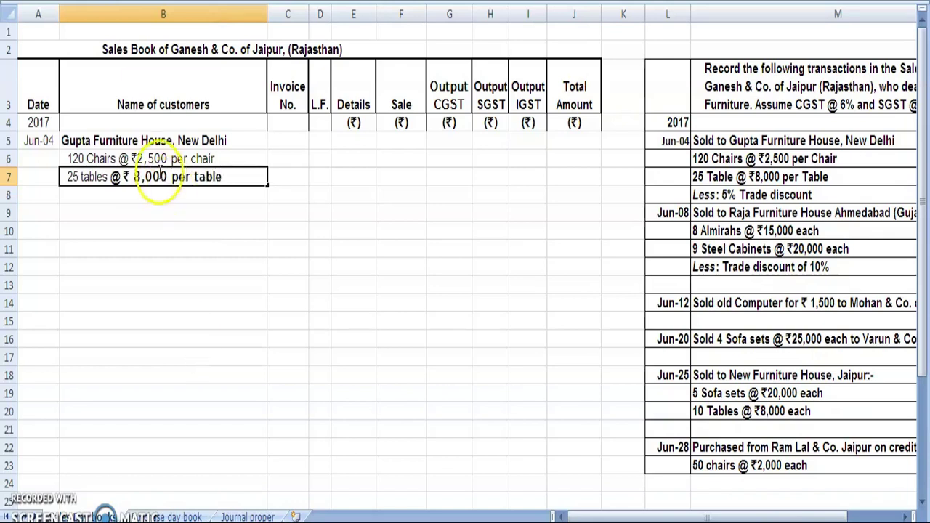
{"action": "left_click", "coordinate": [165, 225]}
Step: Remove the bold formatting from the tables line in cell B7
{"action": "left_click", "coordinate": [169, 182]}
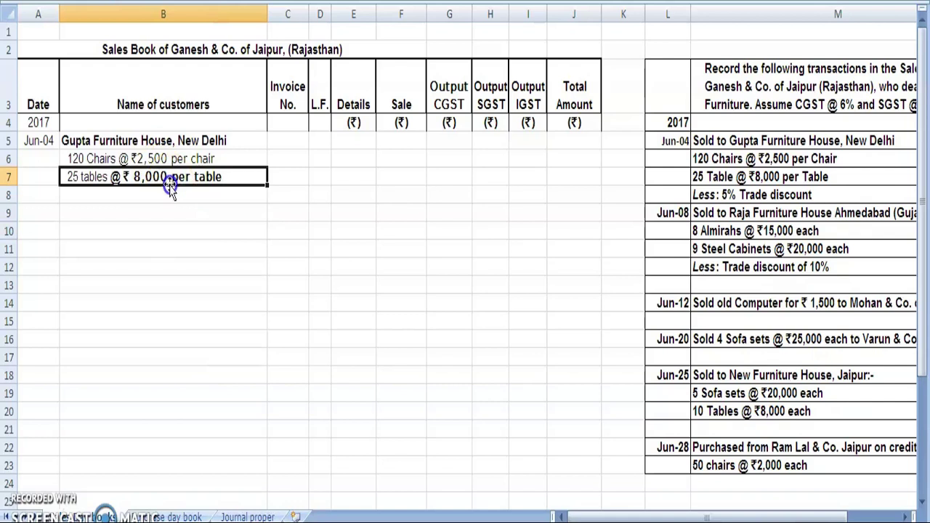
{"action": "key", "text": "ctrl+b"}
{"action": "key", "text": "ctrl+b"}
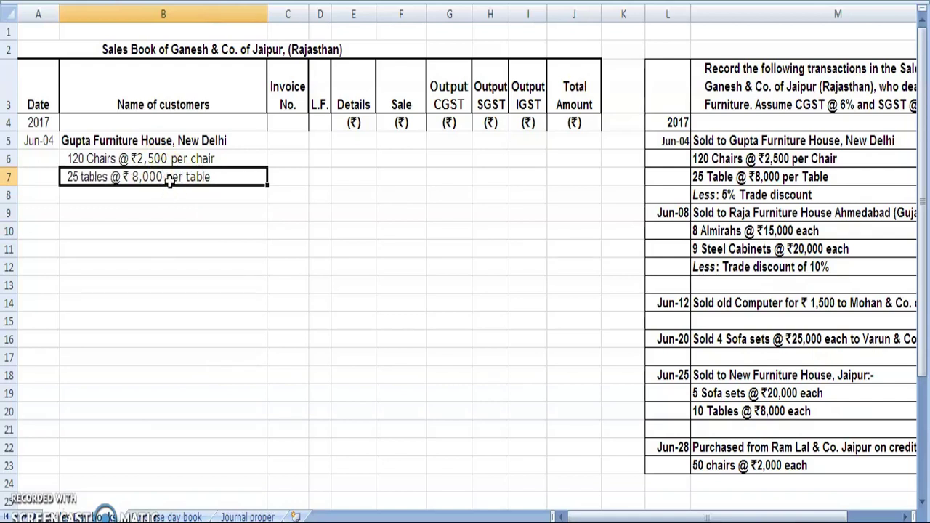
Step: Enter the Details amounts 3,00,000 for the chairs in cell E6 and 2,00,000 for the tables in cell E7
{"action": "left_click", "coordinate": [348, 159]}
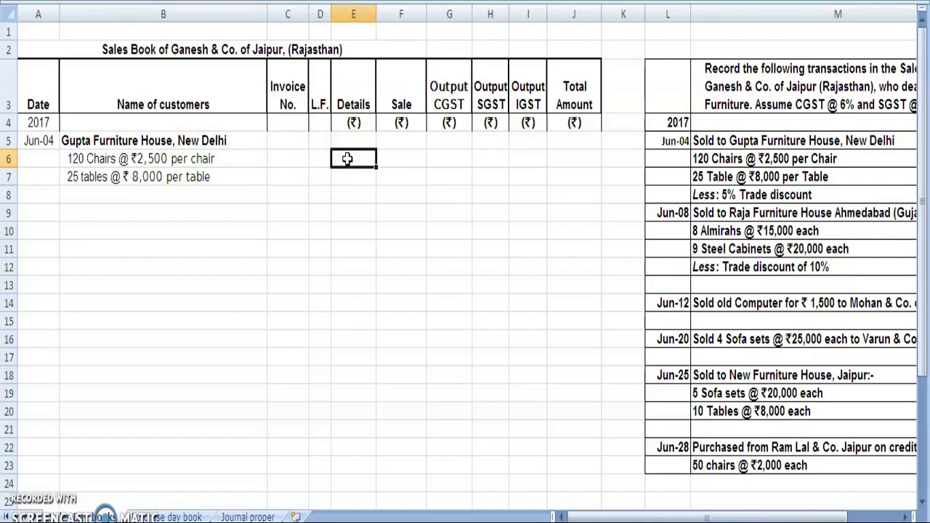
{"action": "type", "text": "3"}
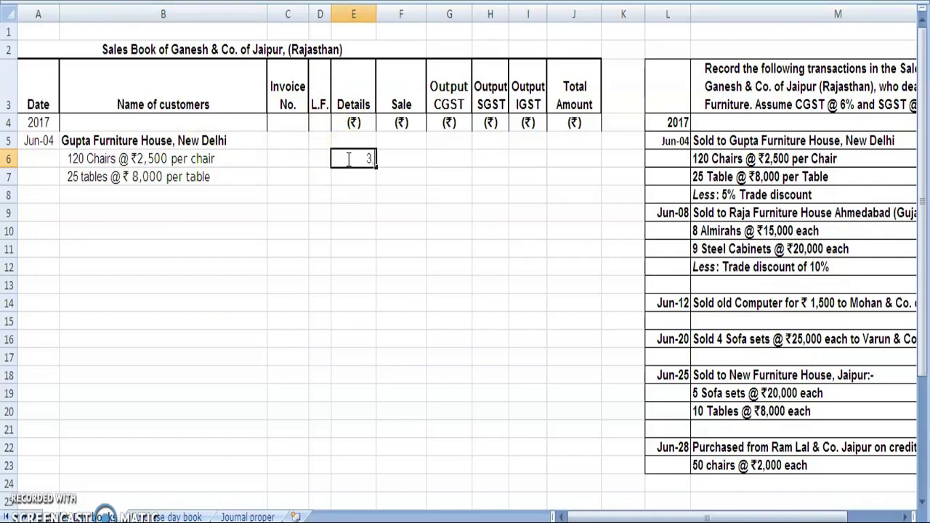
{"action": "type", "text": ",00,000"}
{"action": "key", "text": "Return"}
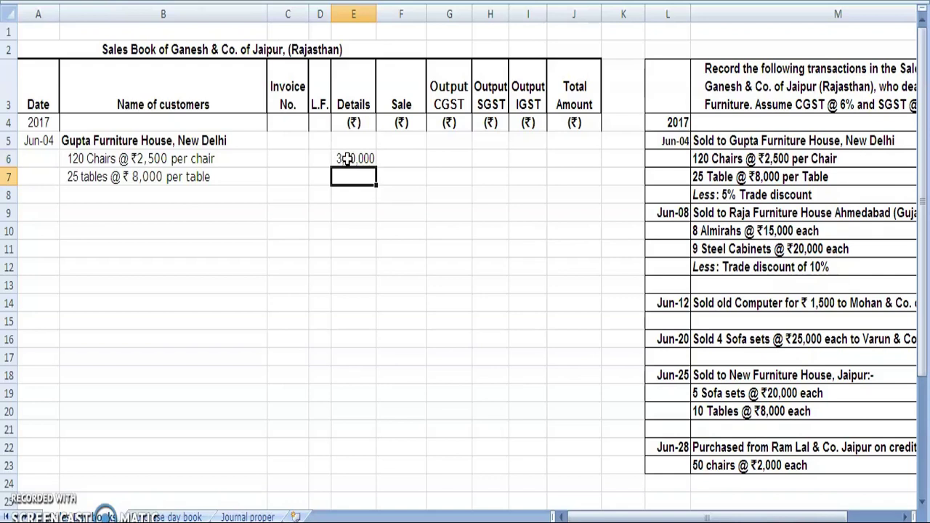
{"action": "type", "text": "2"}
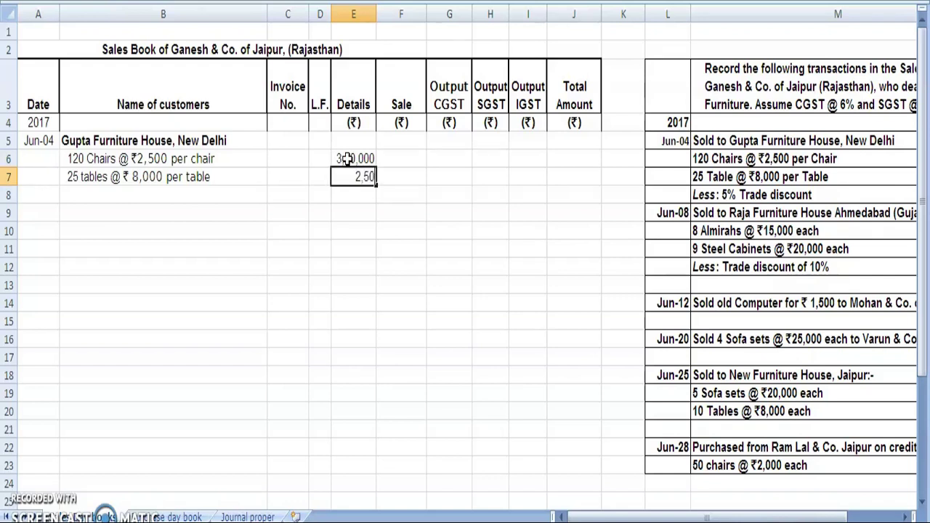
{"action": "type", "text": ",00,000"}
{"action": "left_click", "coordinate": [437, 329]}
{"action": "left_click", "coordinate": [395, 266]}
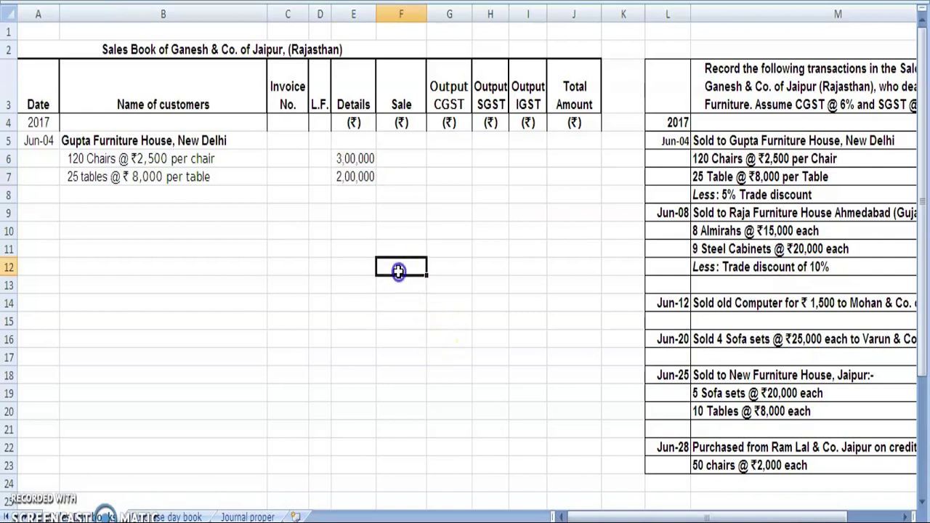
Step: Enter the subtotal 5,00,000 for the chairs and tables in cell E8
{"action": "left_click", "coordinate": [723, 195]}
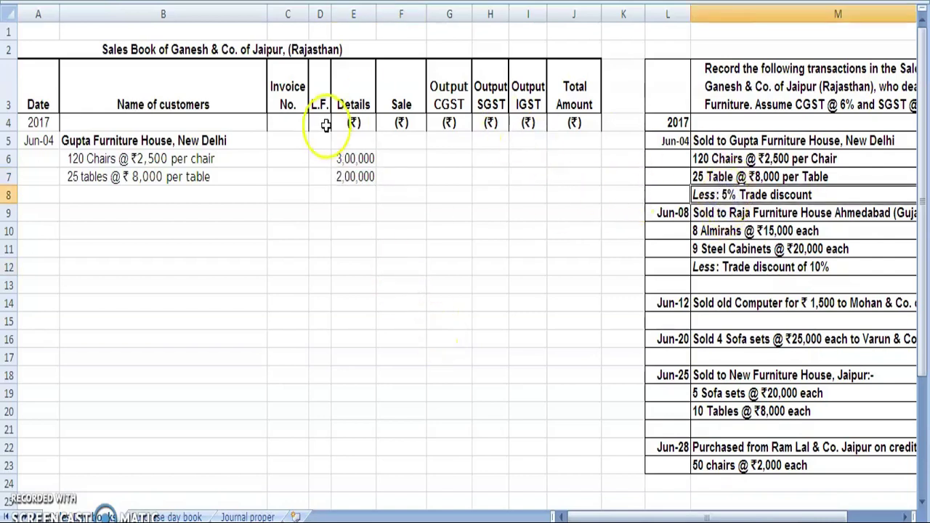
{"action": "left_click_drag", "start_coordinate": [351, 157], "coordinate": [356, 188]}
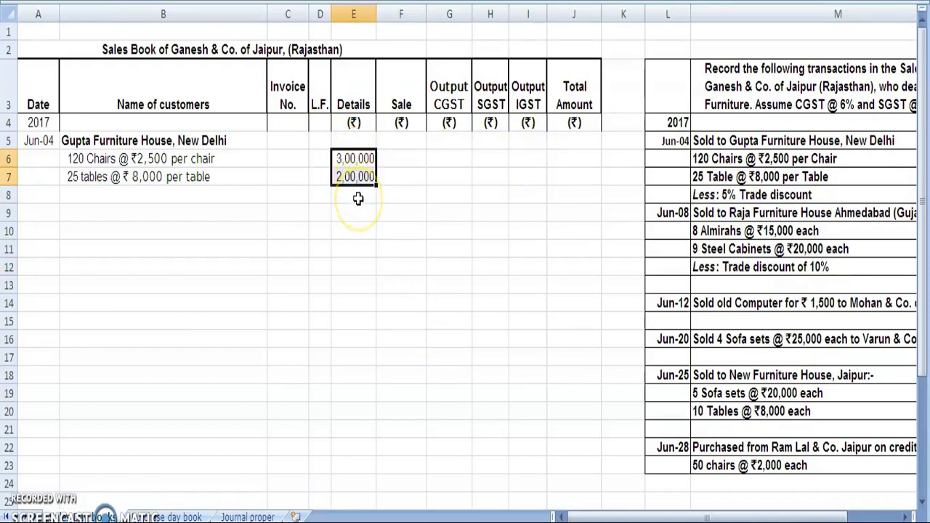
{"action": "left_click", "coordinate": [357, 198]}
{"action": "type", "text": "5,00,000"}
{"action": "left_click", "coordinate": [366, 189]}
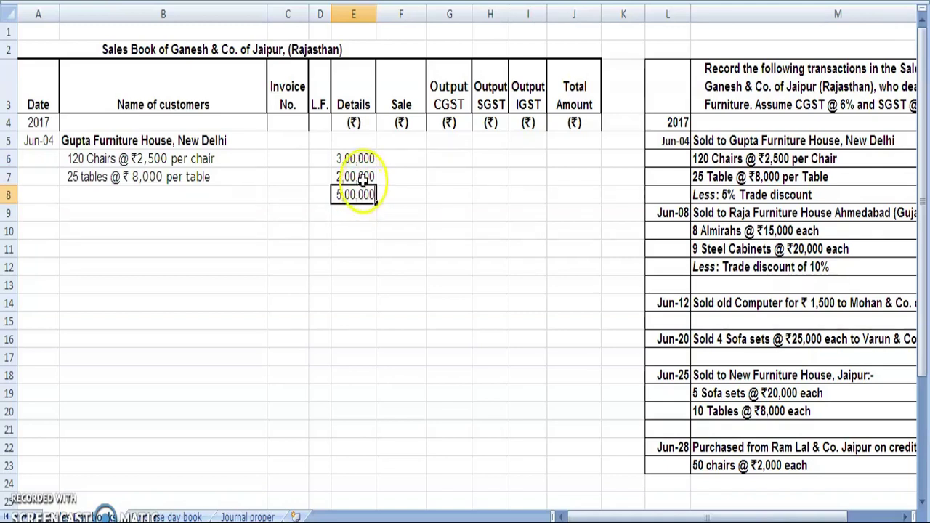
Step: Apply a Top and Thick Bottom Border to the tables amount in cell E7
{"action": "key", "text": "Up"}
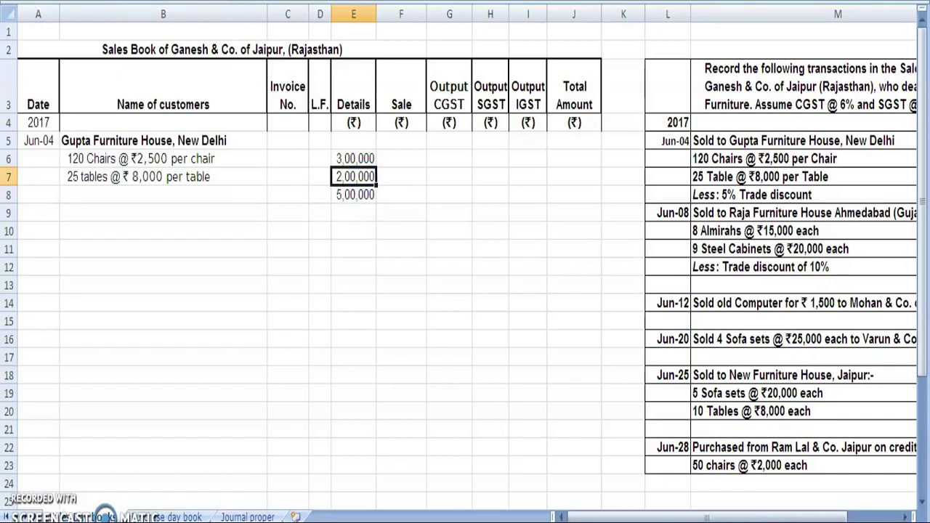
{"action": "left_click", "coordinate": [174, 1]}
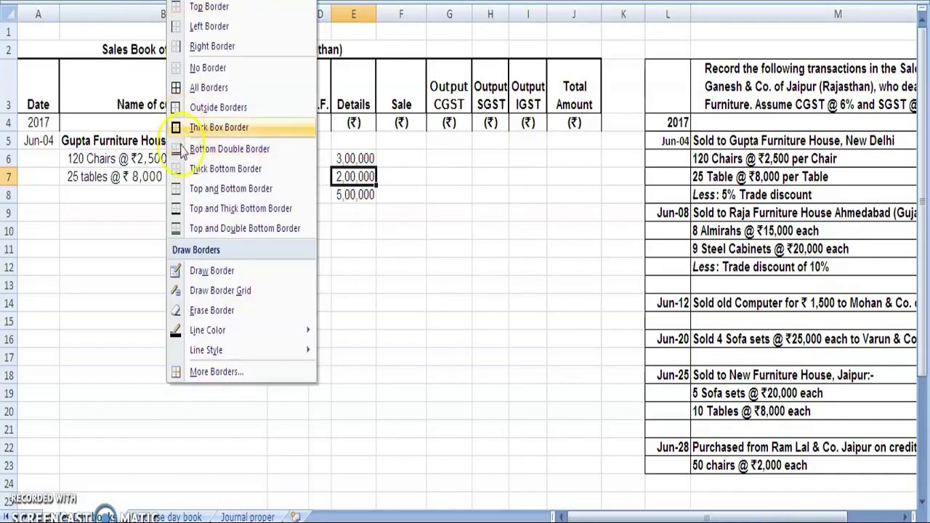
{"action": "left_click", "coordinate": [178, 209]}
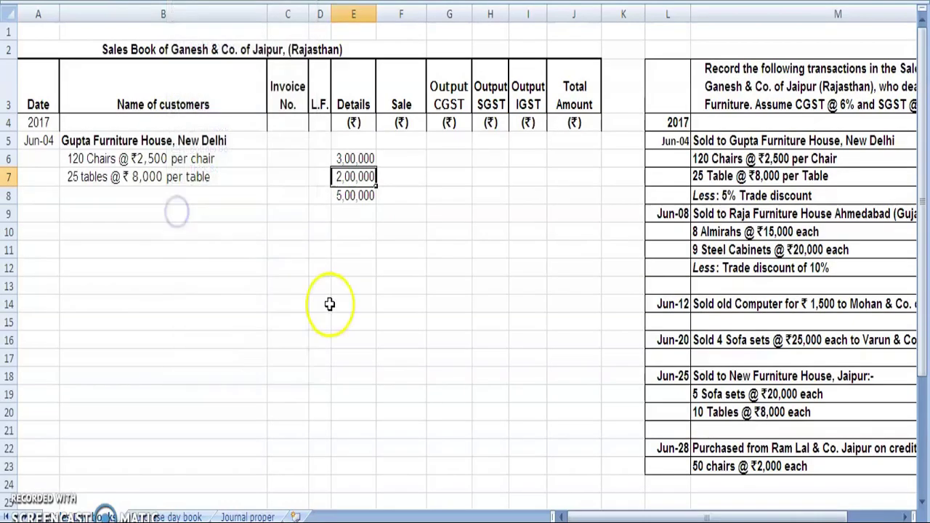
{"action": "left_click", "coordinate": [329, 304]}
Step: Enter "Less : 5% Trade Discount" in cell B9 and remove its italic formatting
{"action": "left_click", "coordinate": [176, 212]}
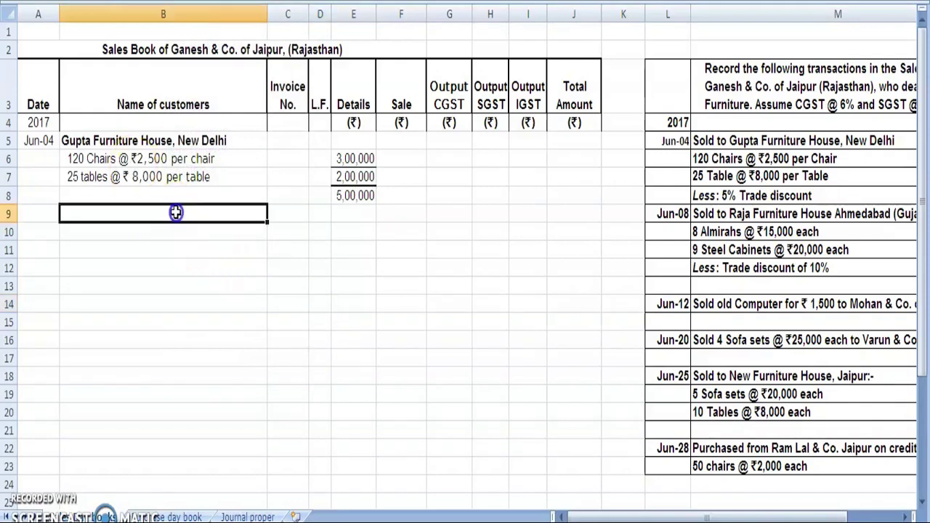
{"action": "type", "text": "Less :"}
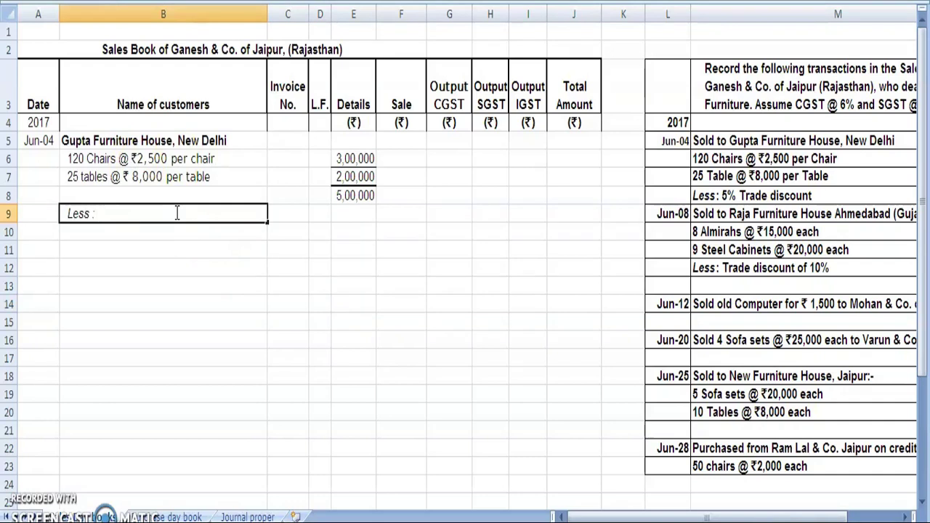
{"action": "type", "text": "5% Trade Discount"}
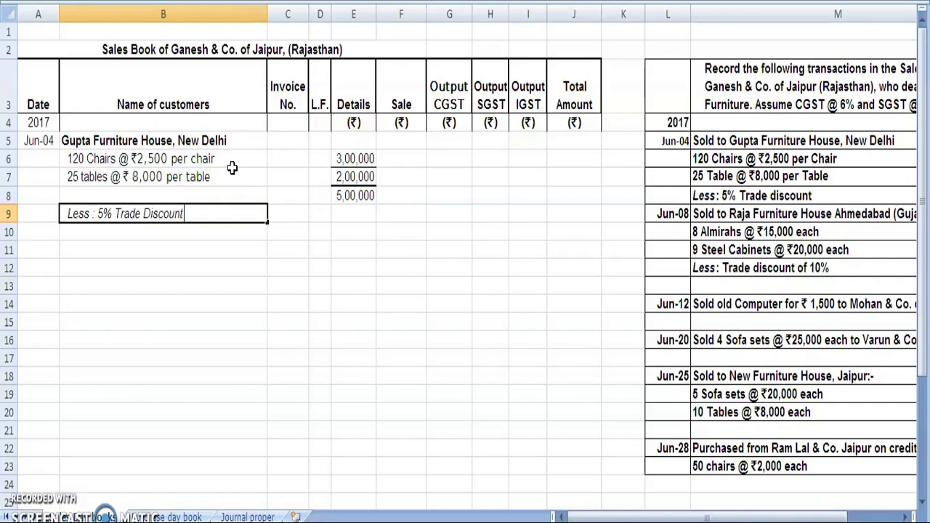
{"action": "left_click", "coordinate": [249, 281]}
{"action": "left_click", "coordinate": [242, 216]}
{"action": "key", "text": "ctrl+i"}
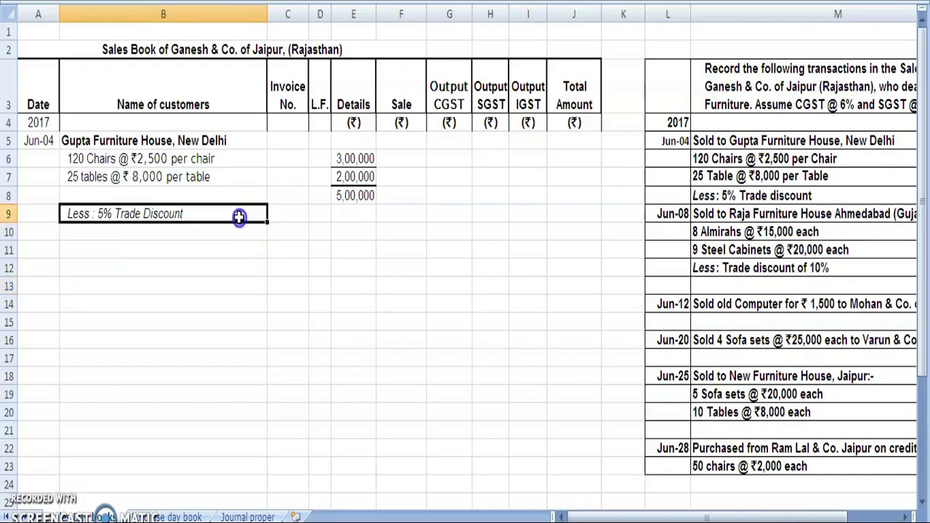
Step: Enter the trade discount amount 25,000 in cell E9
{"action": "left_click", "coordinate": [364, 215]}
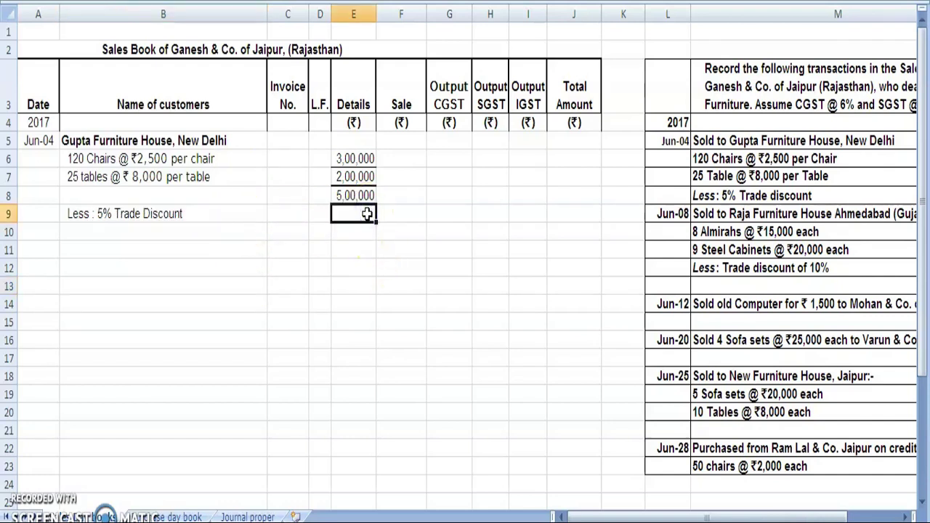
{"action": "type", "text": "25,000"}
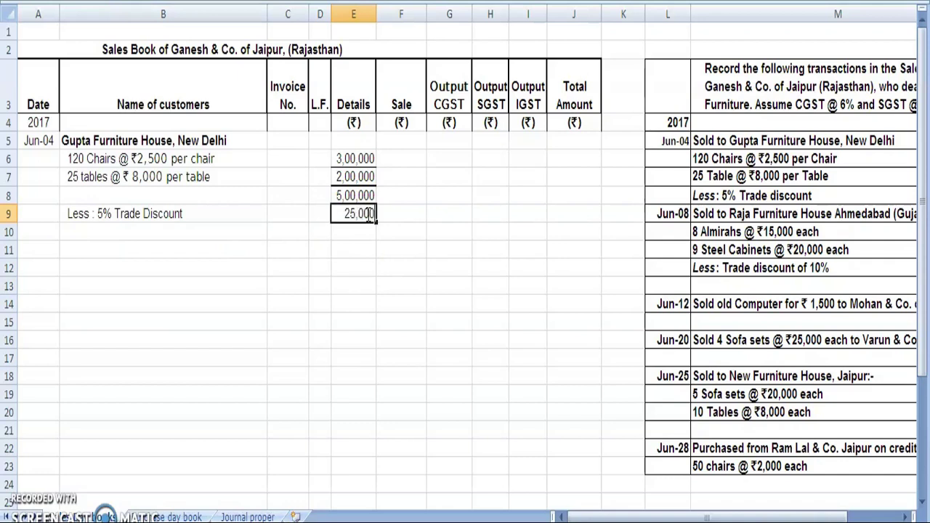
{"action": "left_click", "coordinate": [366, 202]}
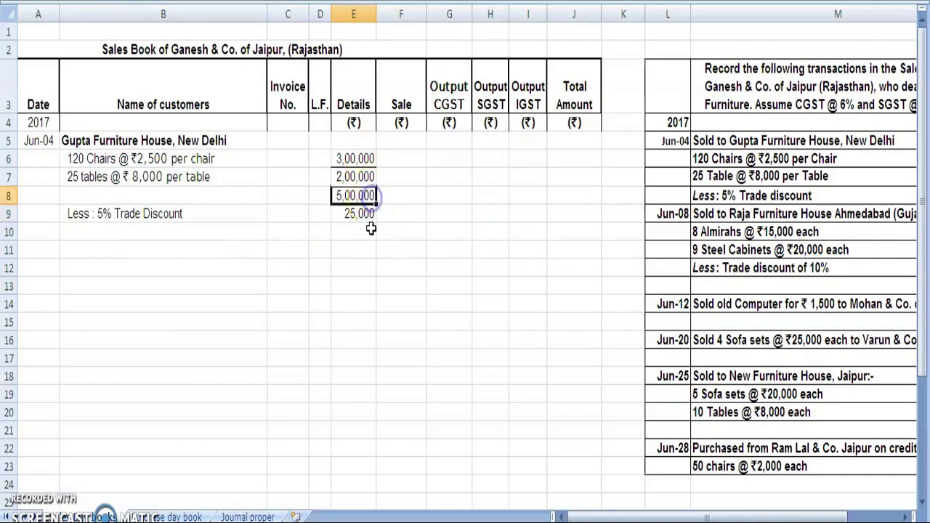
Step: Enter the net amount 4,75,000 in cell E10 and add a top and thick bottom border to the discount in E9
{"action": "left_click", "coordinate": [367, 231]}
{"action": "type", "text": "4"}
{"action": "type", "text": "4,75,000"}
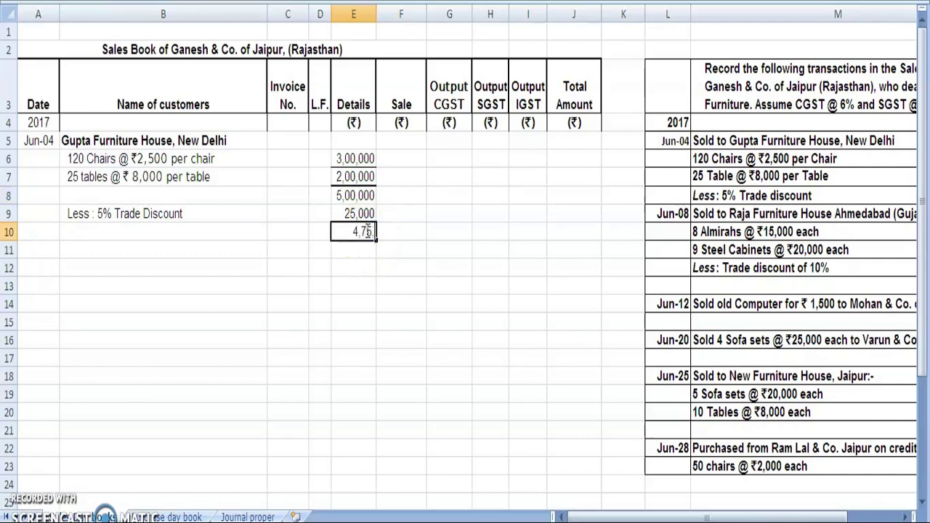
{"action": "left_click", "coordinate": [367, 214]}
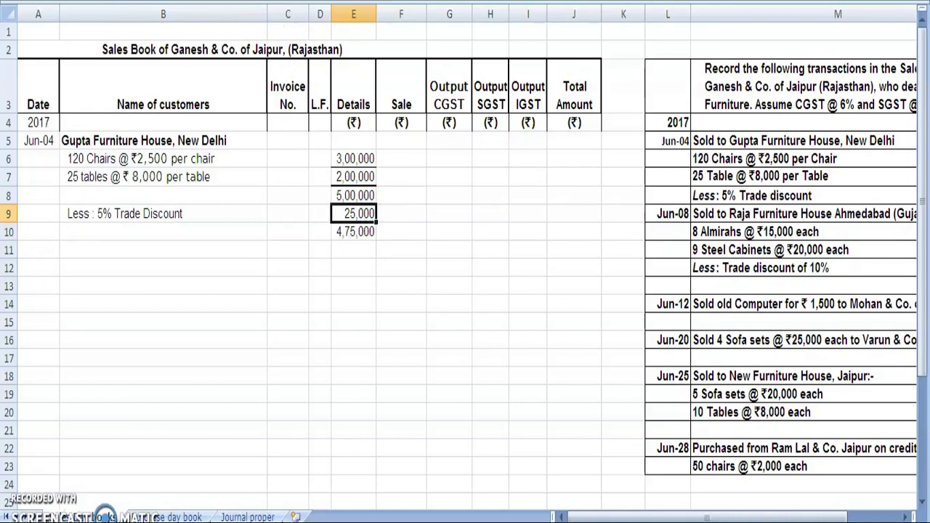
{"action": "left_click", "coordinate": [297, 323]}
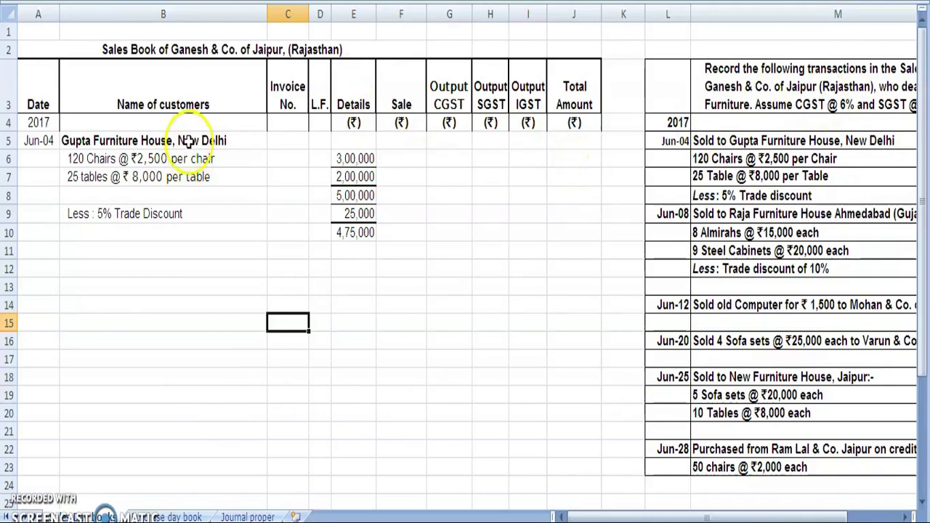
Step: Enter "Add: 12% IGST" in cell B11, combining the CGST and SGST rates given in the question text
{"action": "left_click", "coordinate": [141, 247]}
{"action": "type", "text": "Add:"}
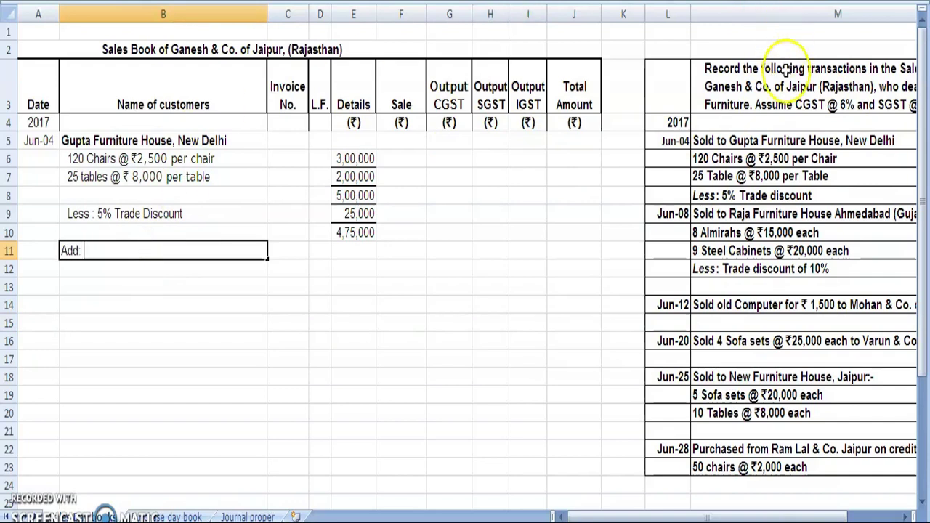
{"action": "left_click", "coordinate": [816, 106]}
{"action": "key", "text": "Right"}
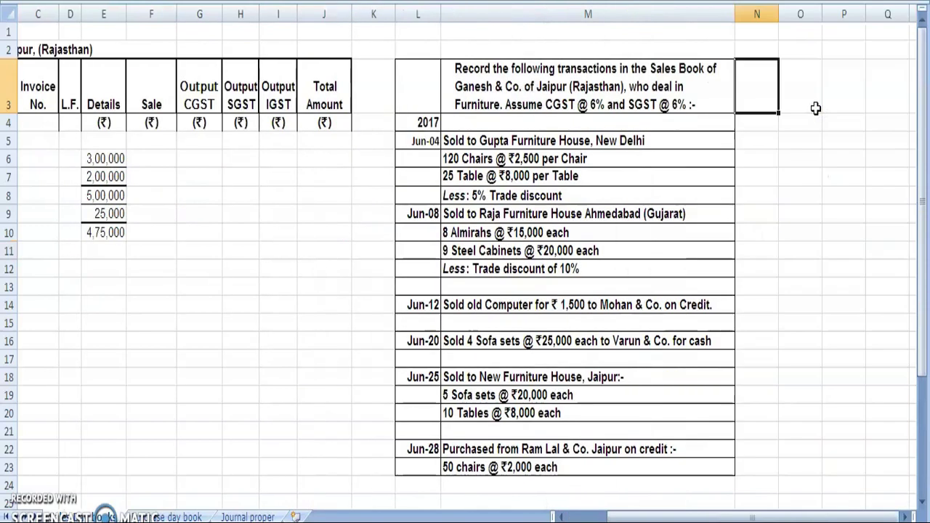
{"action": "left_click", "coordinate": [687, 108]}
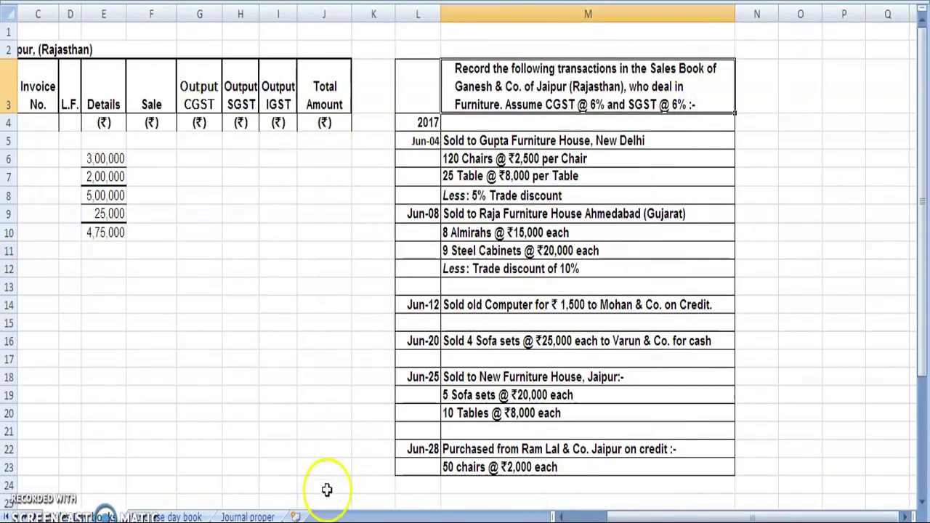
{"action": "left_click", "coordinate": [73, 253]}
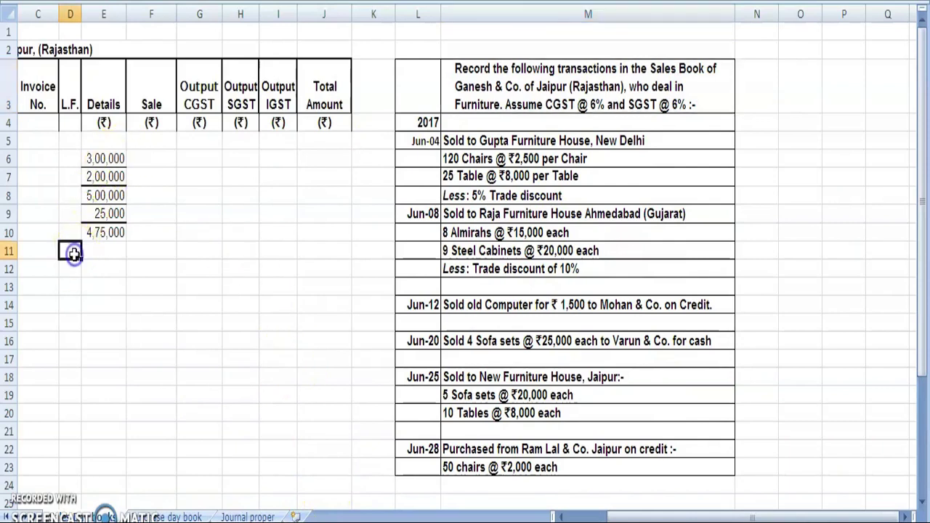
{"action": "key", "text": "Left"}
{"action": "key", "text": "Left"}
{"action": "double_click", "coordinate": [74, 253]}
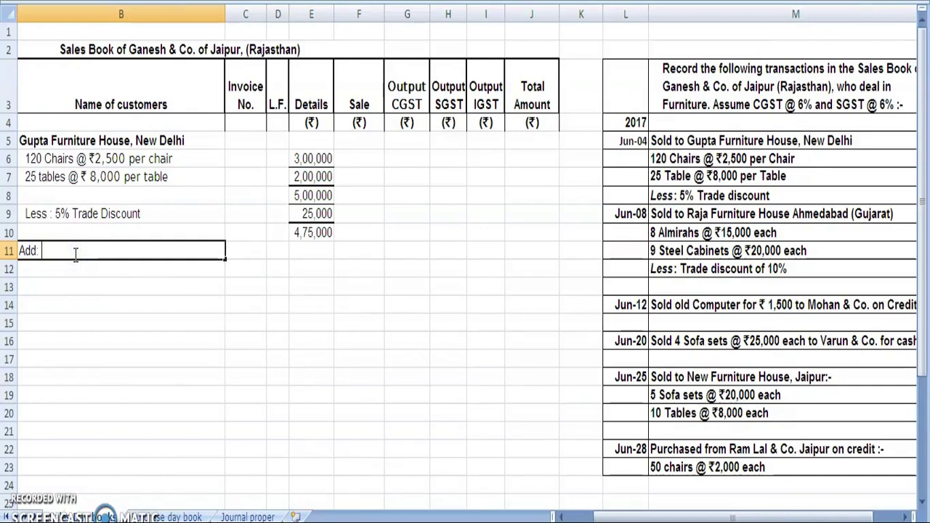
{"action": "type", "text": "12% IGST"}
Step: Enter the IGST amount 57,000 in cell E11
{"action": "left_click", "coordinate": [312, 252]}
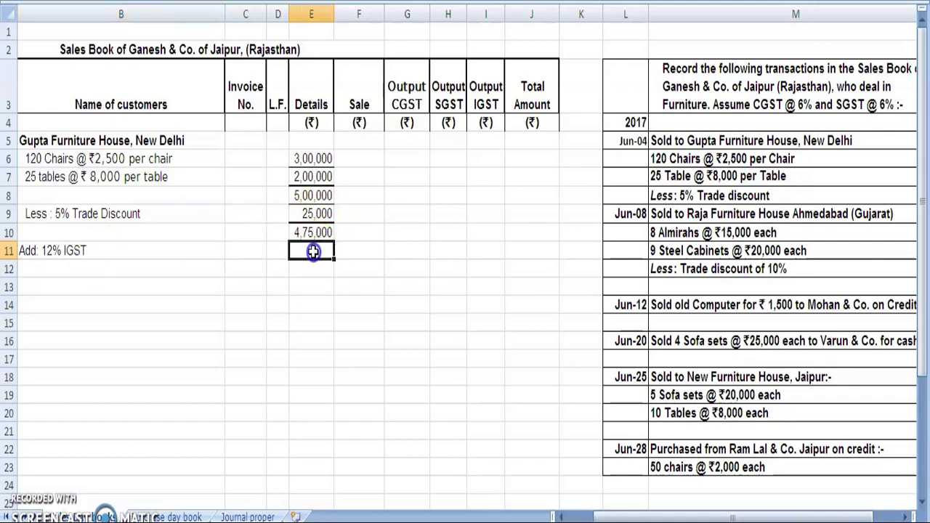
{"action": "type", "text": "27000"}
{"action": "left_click", "coordinate": [314, 233]}
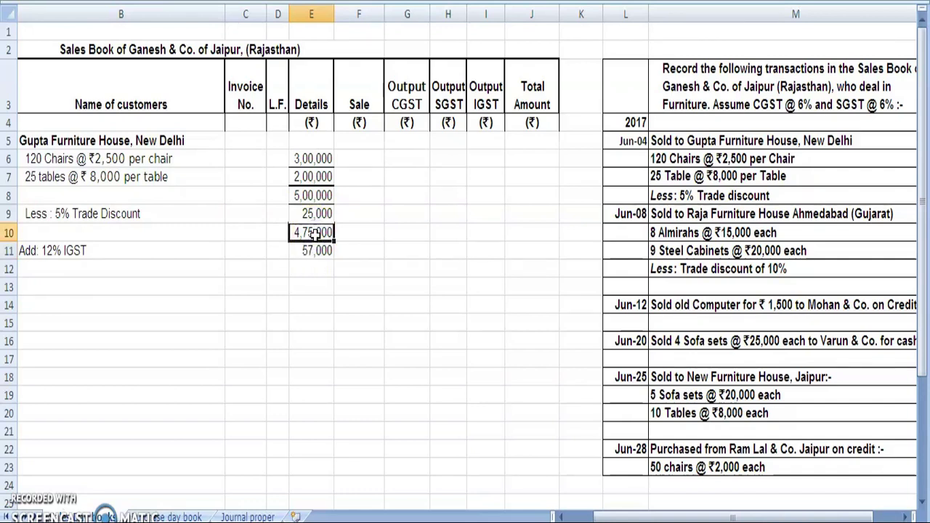
Step: Enter the total 5,32,000 in cell E12 and add a top and thick bottom border to the IGST amount in E11
{"action": "key", "text": "shift+Down"}
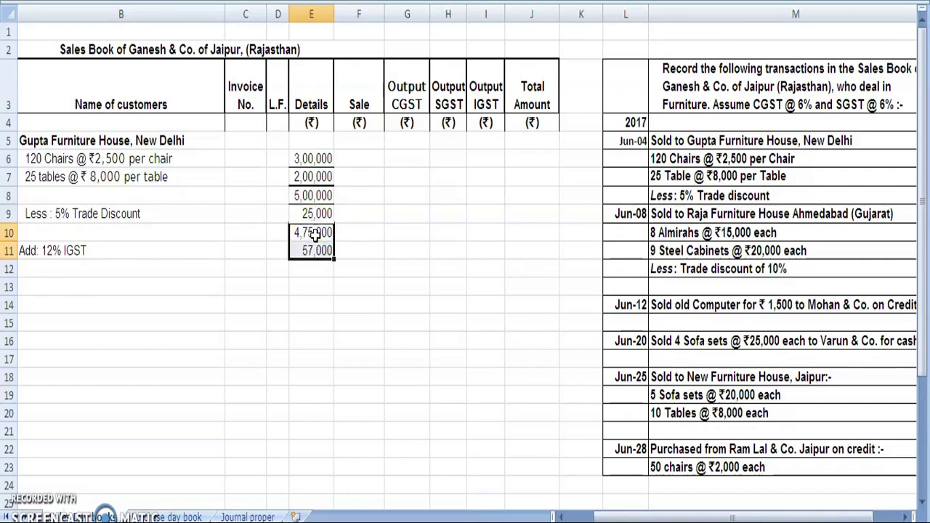
{"action": "left_click", "coordinate": [317, 273]}
{"action": "type", "text": "5,32,0"}
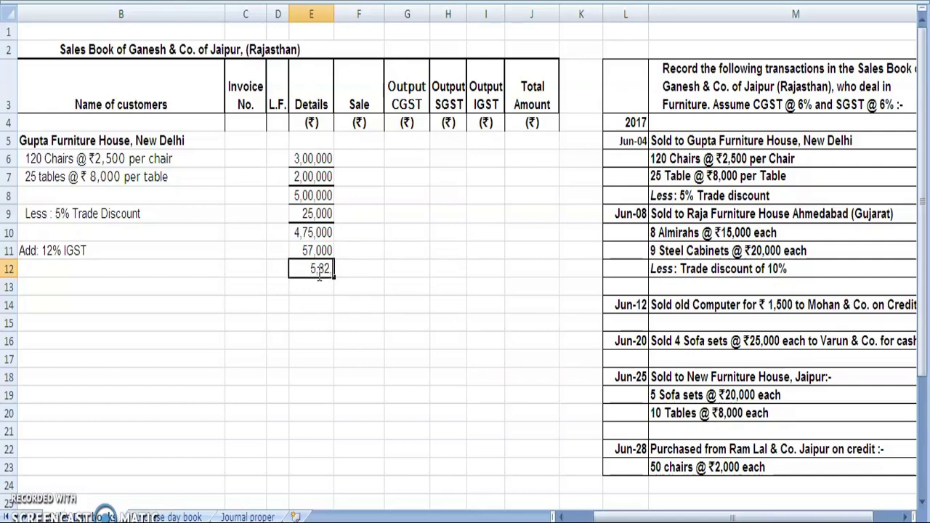
{"action": "type", "text": "00"}
{"action": "key", "text": "Return"}
{"action": "left_click", "coordinate": [318, 273]}
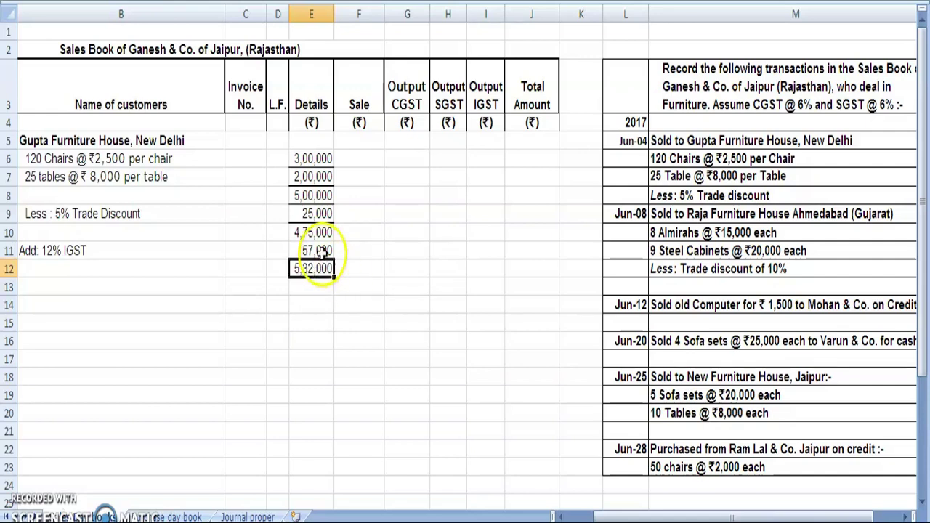
{"action": "left_click", "coordinate": [320, 252]}
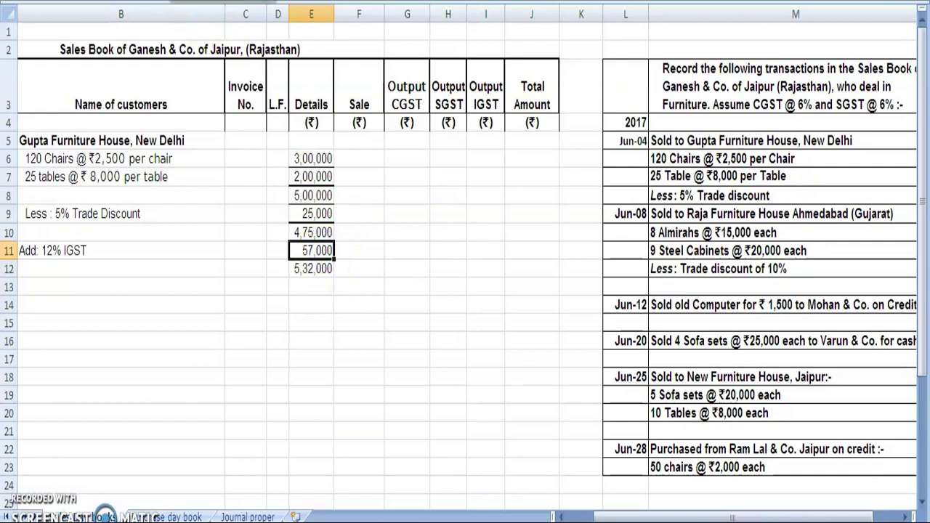
Step: Enter the net sale amount 4,75,000 in the Sale column, cell F12
{"action": "left_click", "coordinate": [357, 271]}
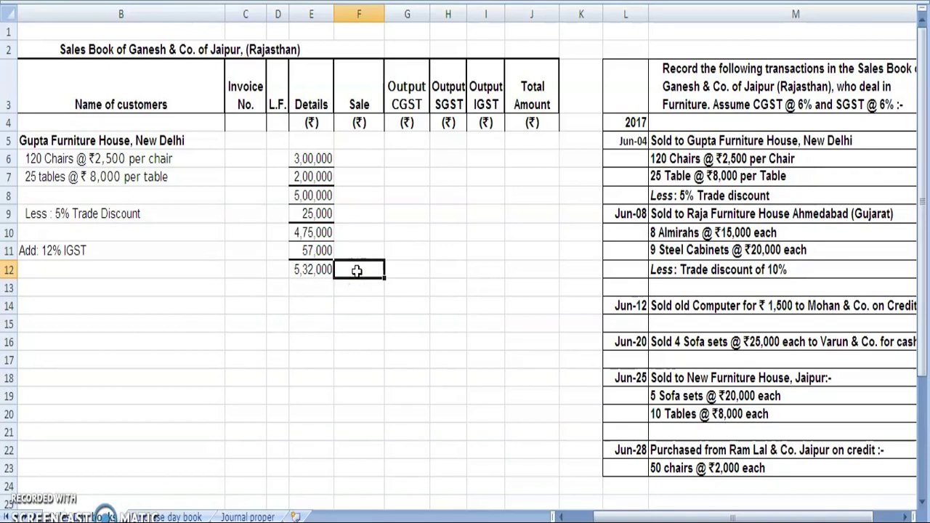
{"action": "double_click", "coordinate": [323, 232]}
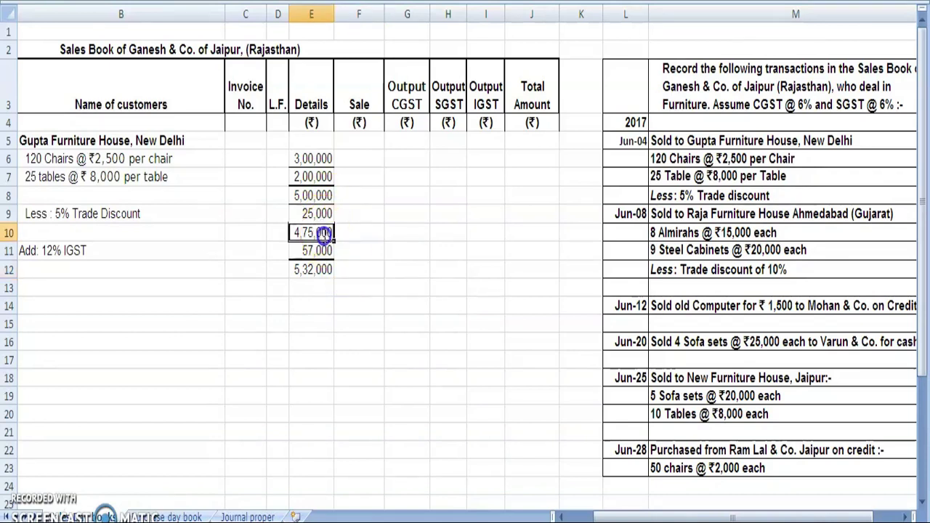
{"action": "left_click", "coordinate": [351, 271]}
{"action": "type", "text": "4"}
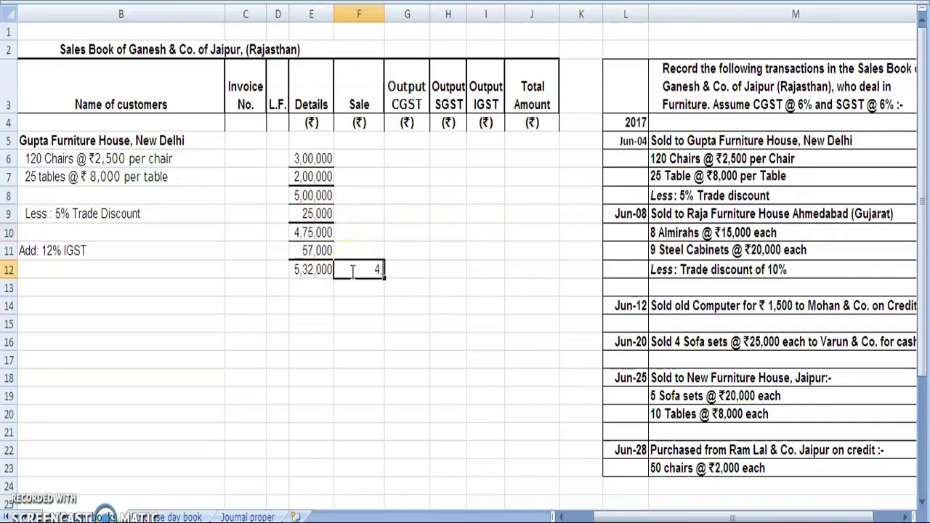
{"action": "type", "text": "75,000"}
Step: Enter 57,000 under Output IGST in cell I12 and 5,32,000 under Total Amount in cell J12
{"action": "key", "text": "Right"}
{"action": "key", "text": "Right"}
{"action": "key", "text": "Right"}
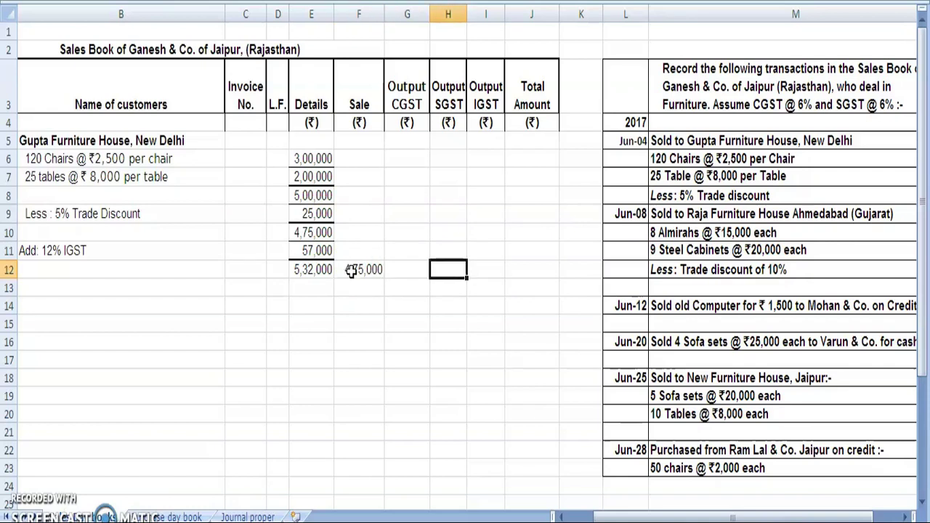
{"action": "type", "text": "57,000"}
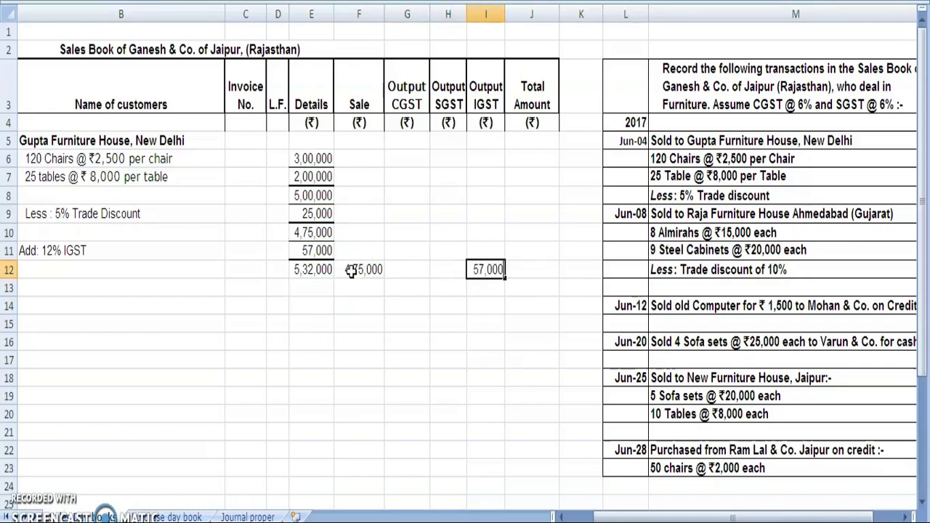
{"action": "key", "text": "Right"}
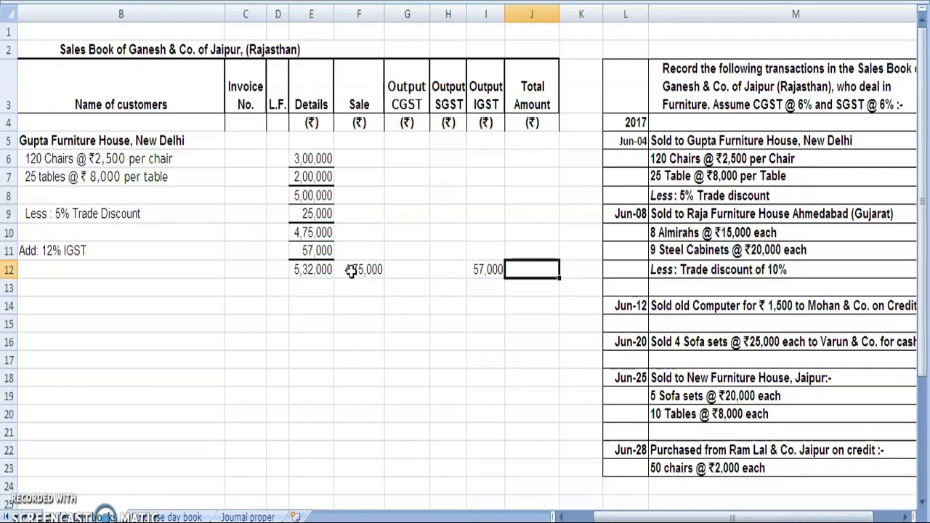
{"action": "type", "text": "5,32,000"}
{"action": "key", "text": "ctrl+Return"}
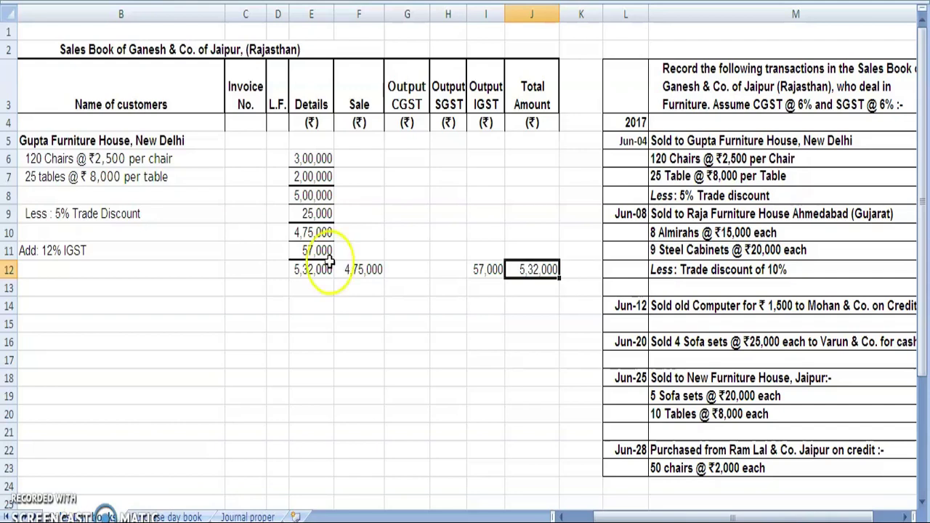
Step: Enter the date "june 8" in cell A14 for the second sale
{"action": "left_click", "coordinate": [621, 218]}
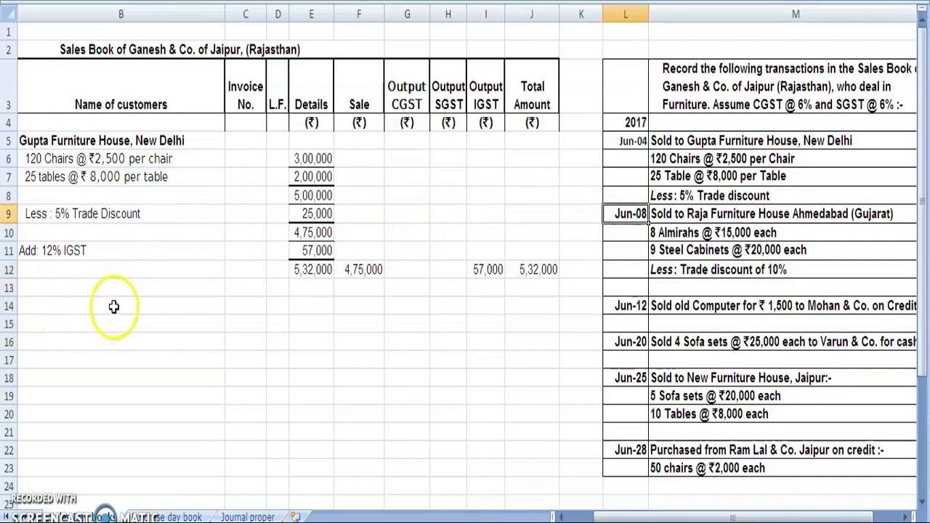
{"action": "left_click", "coordinate": [65, 306]}
{"action": "key", "text": "Left"}
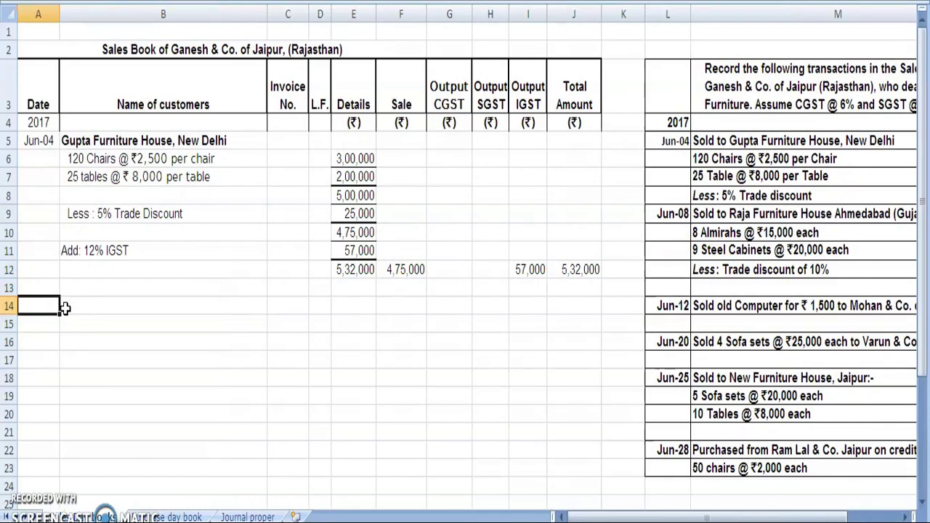
{"action": "type", "text": "june 8"}
{"action": "key", "text": "Tab"}
Step: Enter the customer "Raja Furniture House, Ahmedabad (Gujarat)" in cell B14
{"action": "type", "text": "Raja "}
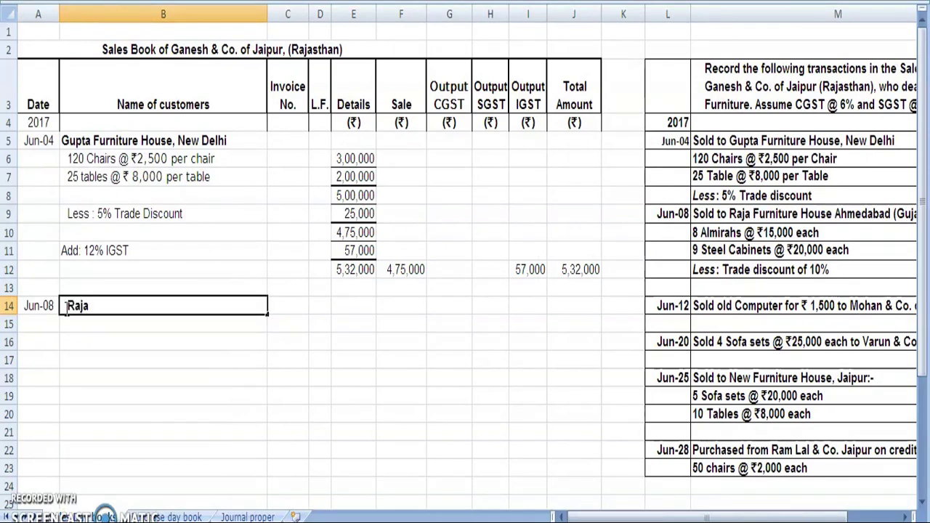
{"action": "type", "text": "Furniture "}
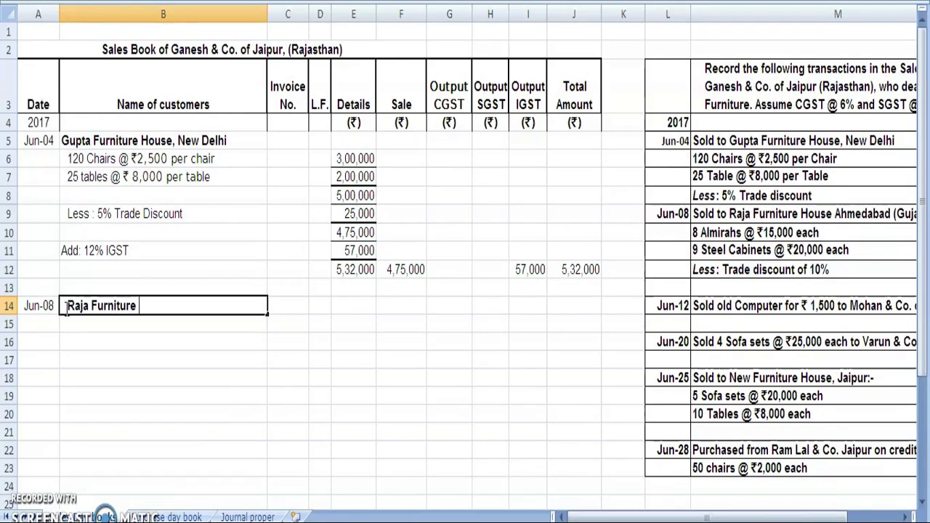
{"action": "type", "text": "House, Ahmedabad (Gu"}
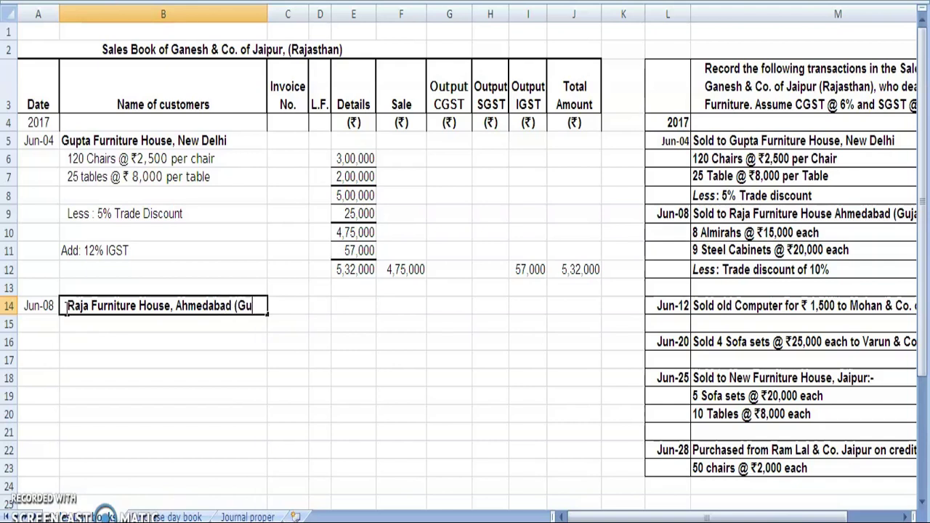
{"action": "type", "text": "ujarat"}
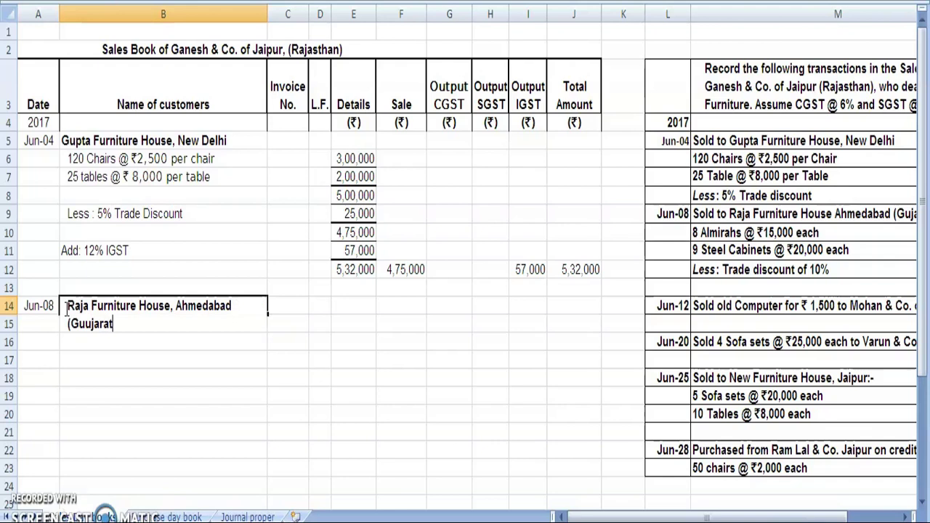
{"action": "key", "text": "BackSpace"}
{"action": "key", "text": "BackSpace"}
{"action": "key", "text": "BackSpace"}
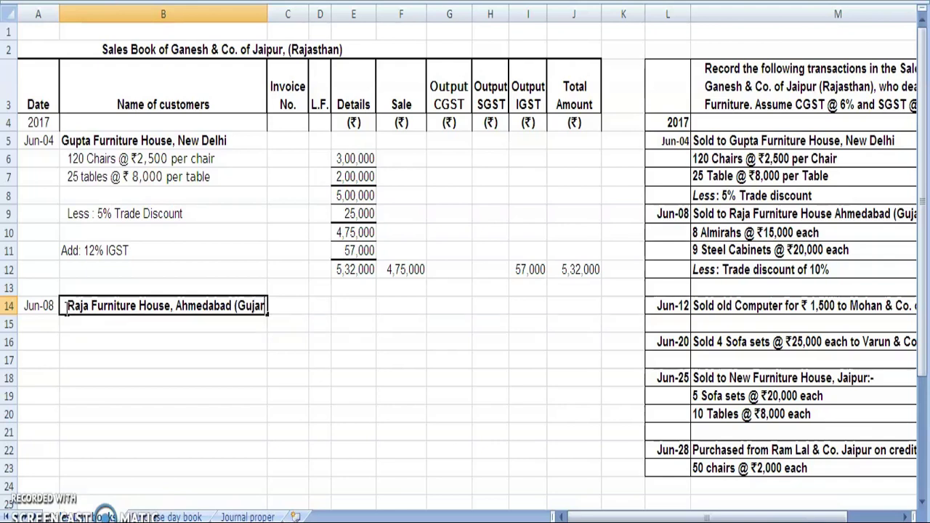
{"action": "type", "text": "at"}
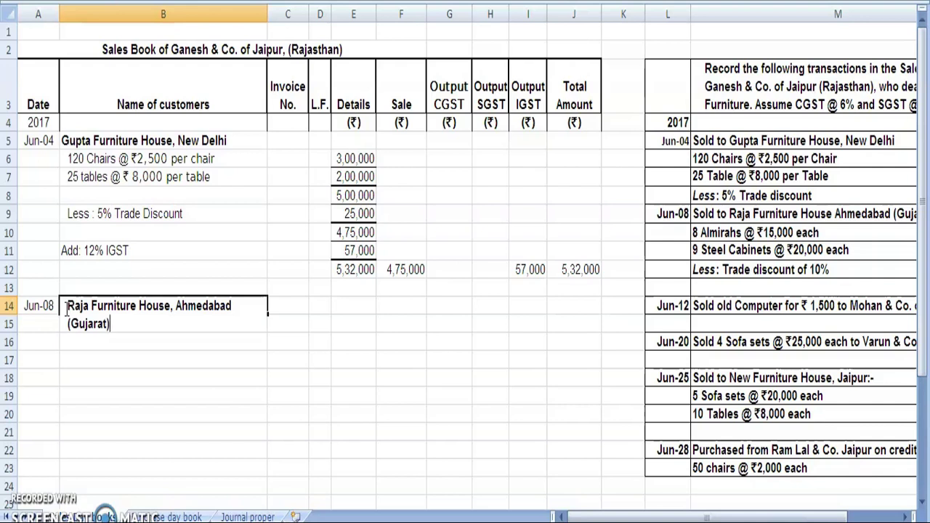
{"action": "left_click", "coordinate": [205, 367]}
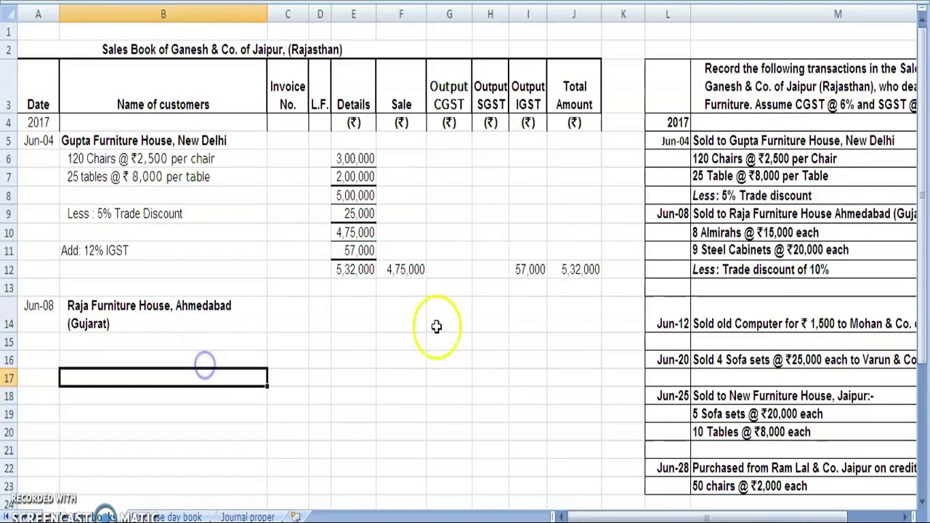
Step: Enter "8 Almirahs @ ₹ 15,000 each" in cell B15, using the Rupee Foradian font for the rupee symbol
{"action": "left_click", "coordinate": [152, 347]}
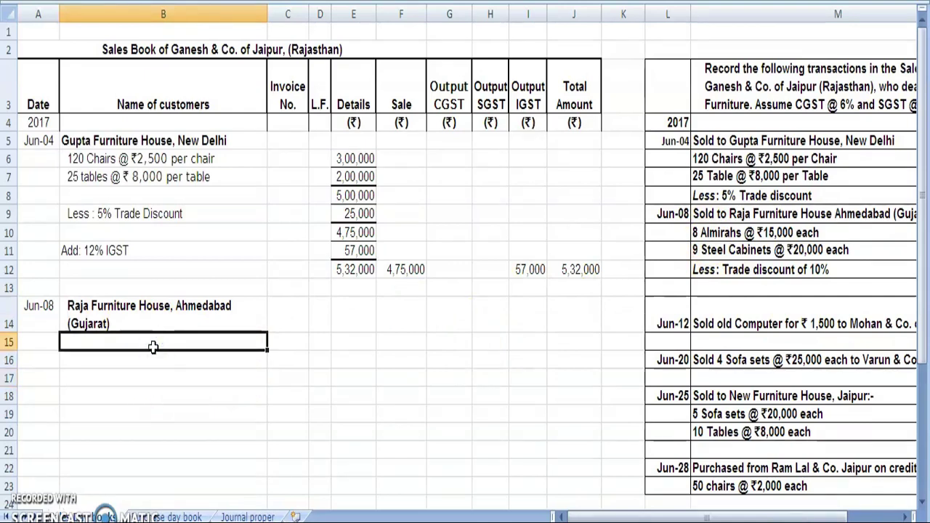
{"action": "type", "text": "8 Almi"}
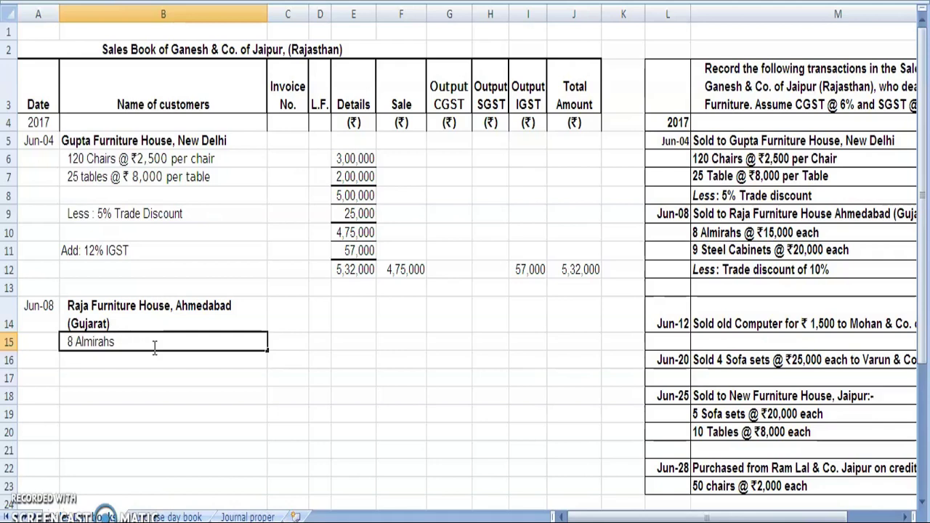
{"action": "type", "text": "rahs @"}
{"action": "scroll", "coordinate": [215, 353], "scroll_direction": "down", "scroll_amount": 20}
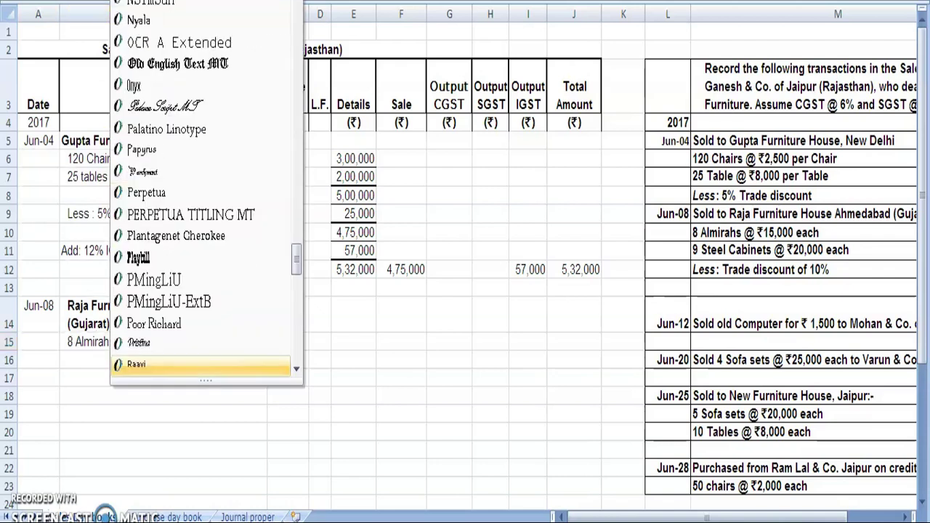
{"action": "left_click", "coordinate": [210, 365]}
{"action": "type", "text": "`"}
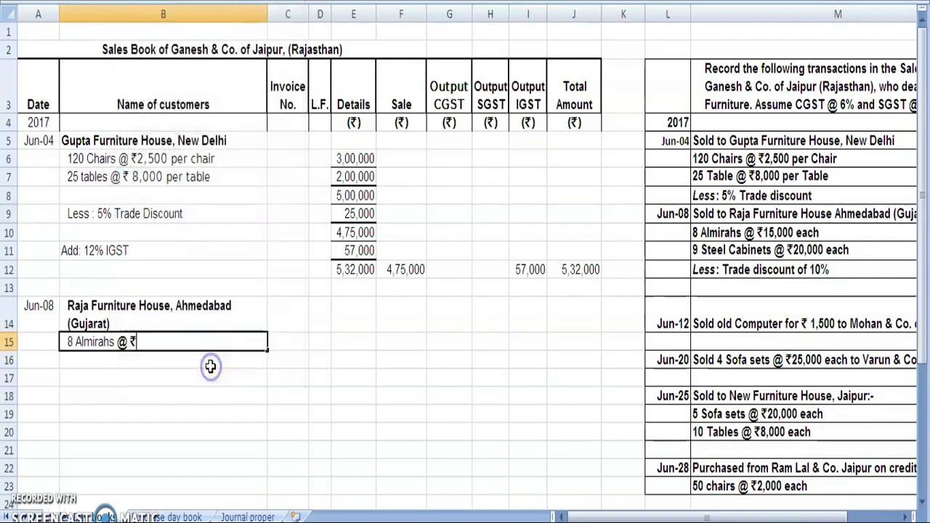
{"action": "type", "text": " 15,000 e"}
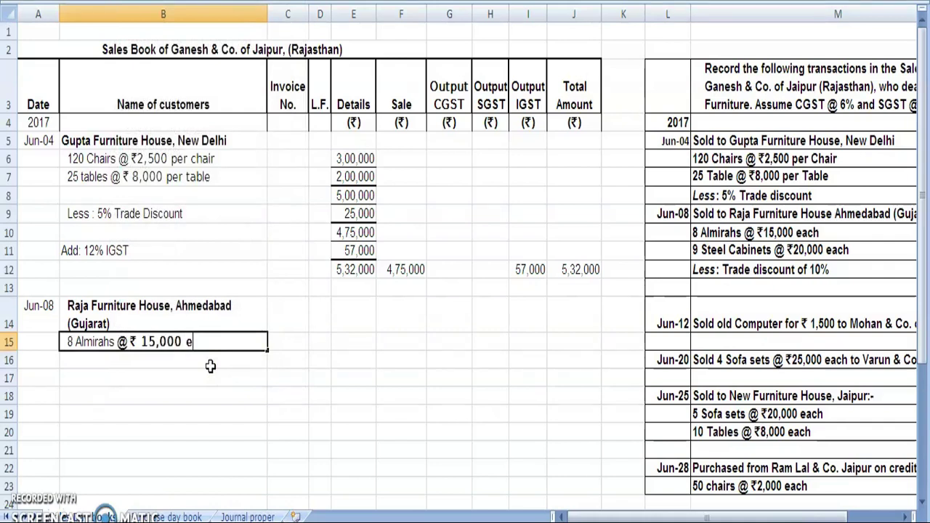
{"action": "type", "text": "ach"}
{"action": "key", "text": "Return"}
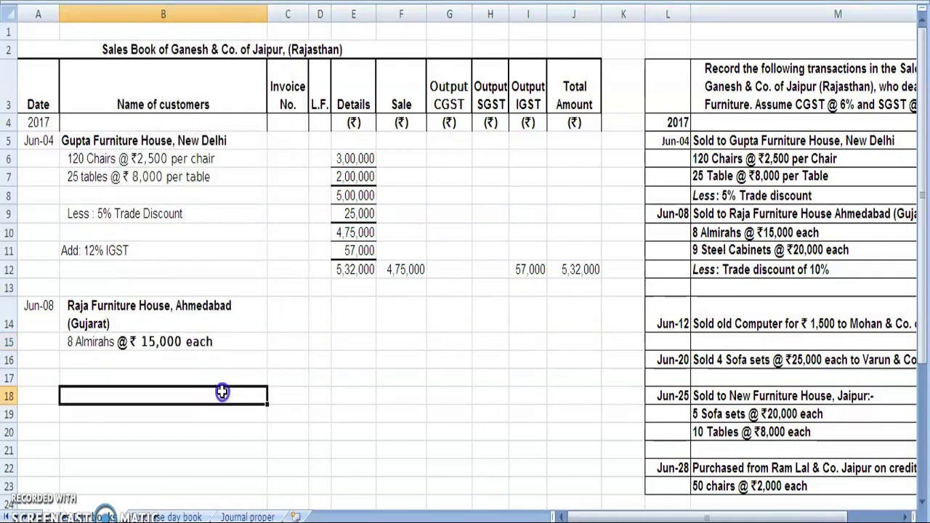
Step: Remove the bold formatting from the almirahs line in cell B15
{"action": "left_click", "coordinate": [223, 341]}
{"action": "key", "text": "ctrl+b"}
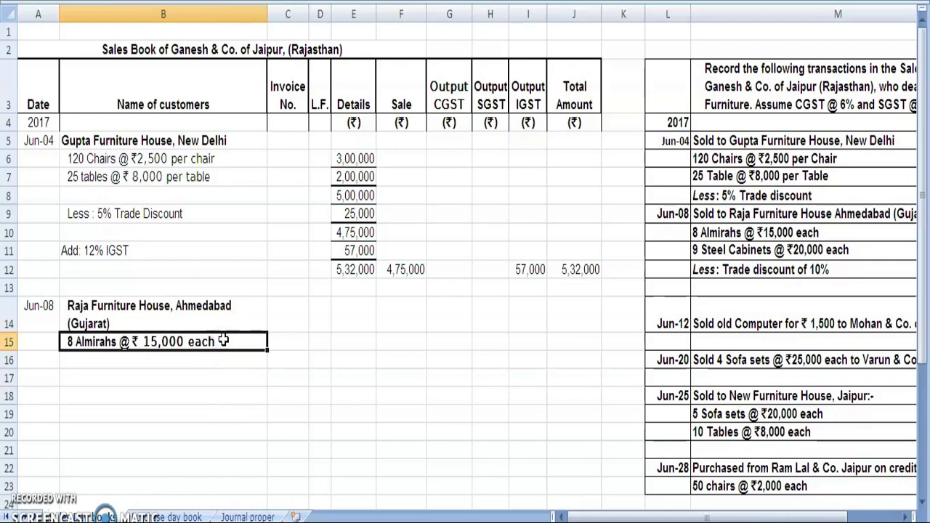
{"action": "key", "text": "ctrl+b"}
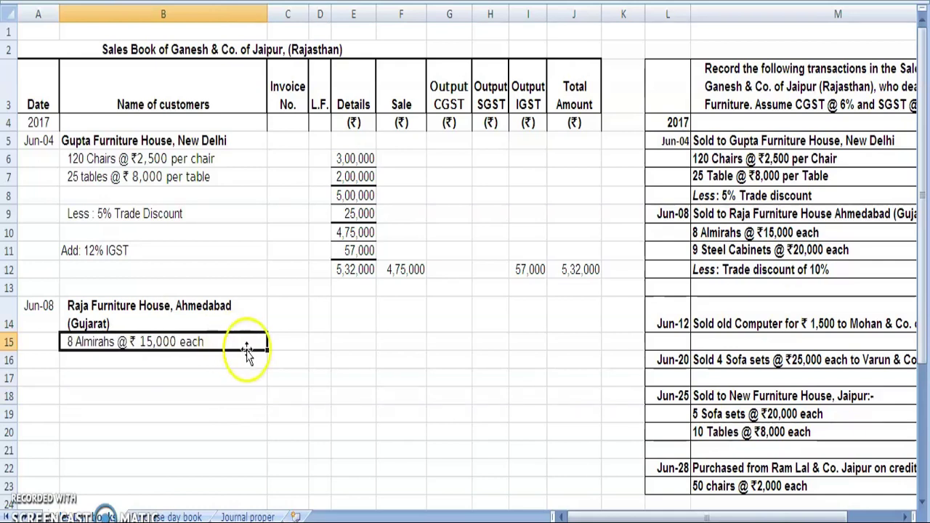
Step: Enter "9 Steel Cabinets @ ₹20,000 eac" in cell B16, using the Rupee Foradian font for the rupee symbol
{"action": "left_click", "coordinate": [179, 363]}
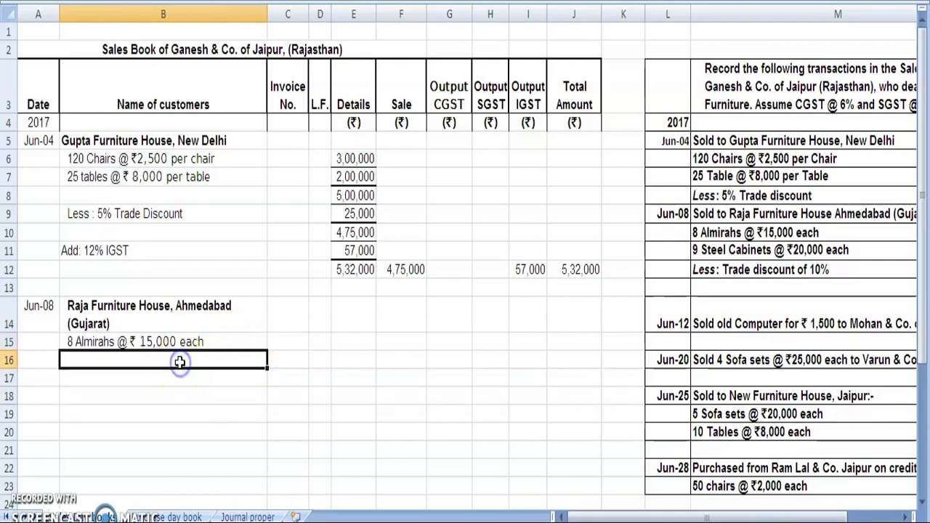
{"action": "left_click", "coordinate": [723, 250]}
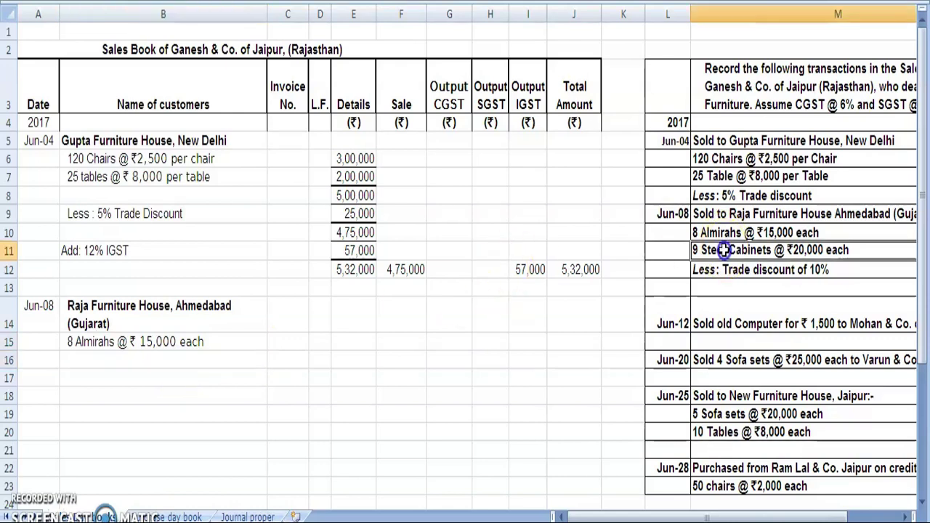
{"action": "left_click", "coordinate": [217, 359]}
{"action": "type", "text": "9 Steel"}
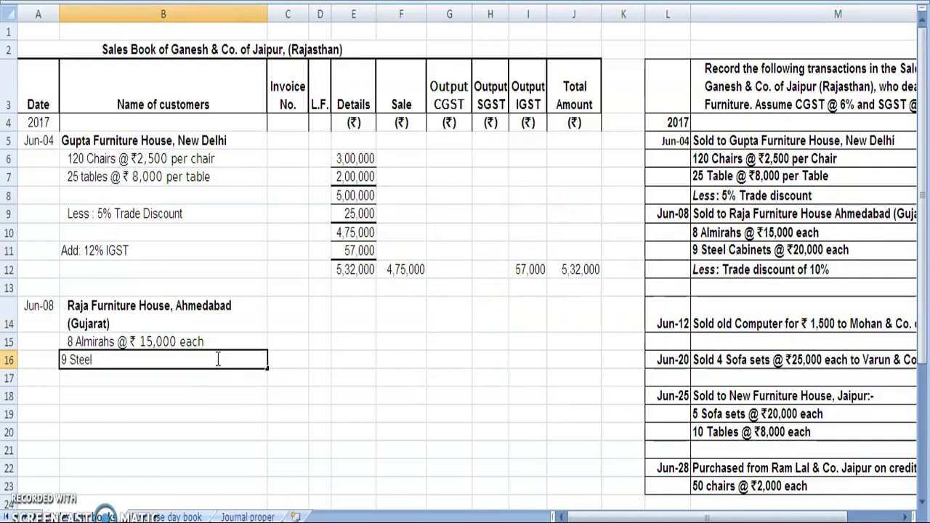
{"action": "type", "text": " Cabinets @"}
{"action": "left_click", "coordinate": [296, 0]}
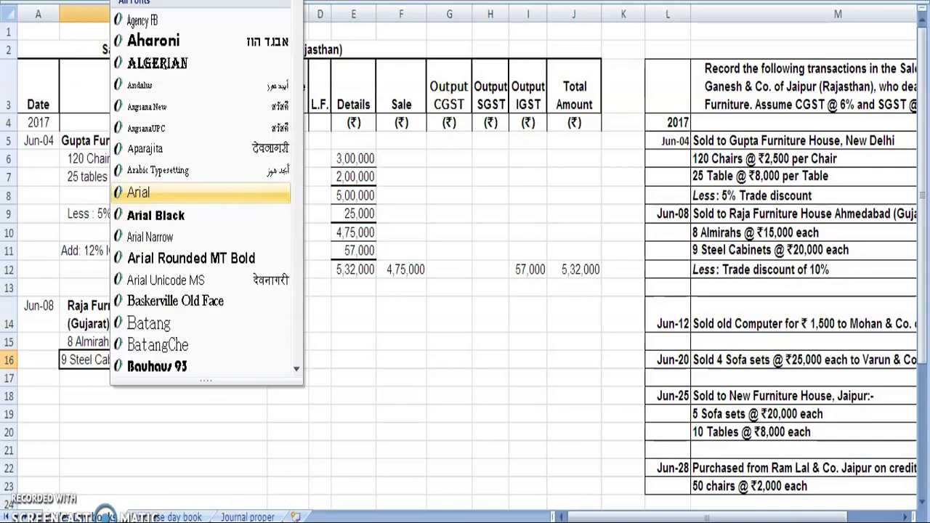
{"action": "scroll", "coordinate": [216, 325], "scroll_direction": "down", "scroll_amount": 20}
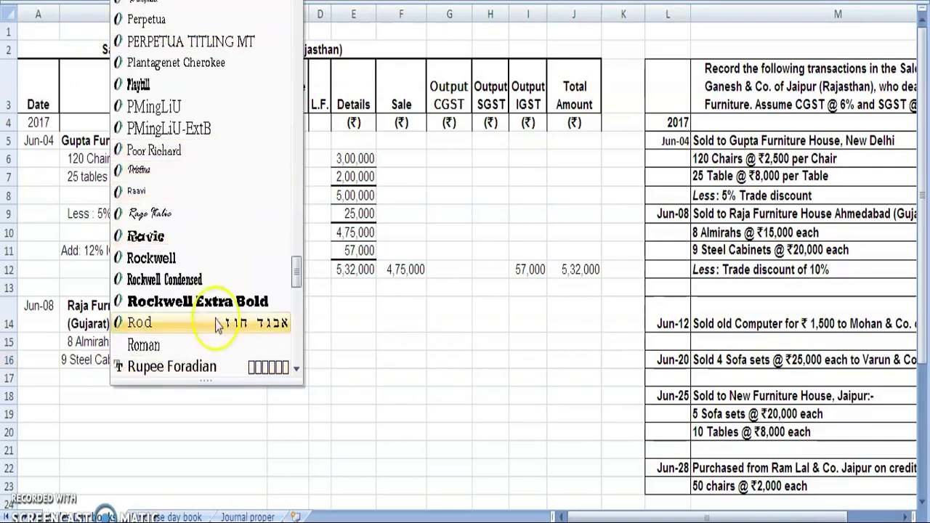
{"action": "left_click", "coordinate": [210, 366]}
{"action": "type", "text": "`"}
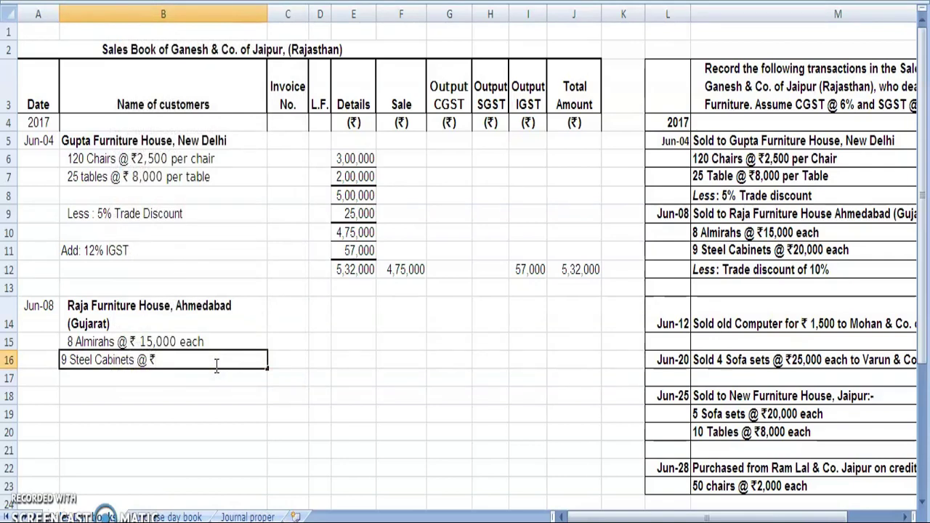
{"action": "type", "text": "000 eac"}
Step: Enter the Details amounts 1,20,000 for the almirahs in E15 and 1,80,000 for the steel cabinets in E16
{"action": "left_click", "coordinate": [344, 342]}
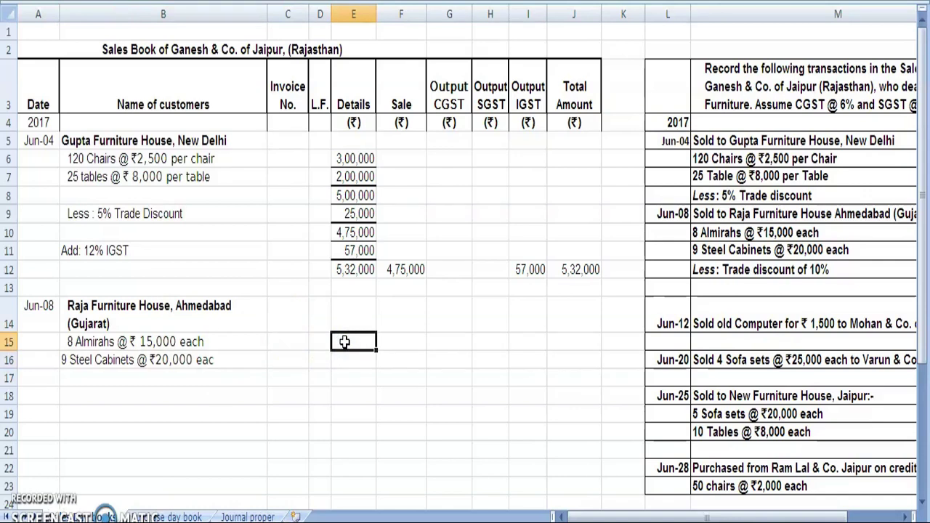
{"action": "type", "text": "1,20,000"}
{"action": "left_click", "coordinate": [354, 363]}
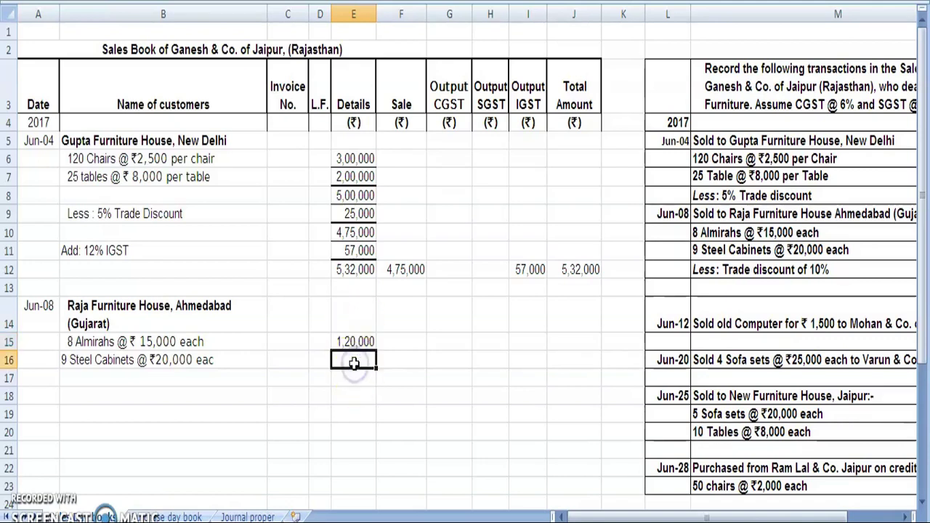
{"action": "type", "text": "1,80,000"}
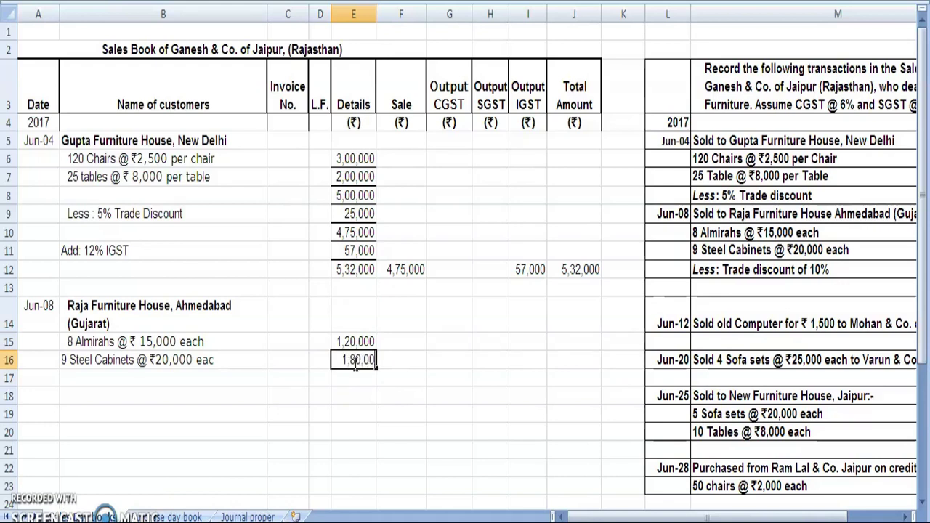
Step: Enter the subtotal 3,00,000 of the almirahs and steel cabinets in the Details cell E17
{"action": "left_click", "coordinate": [360, 353]}
{"action": "left_click_drag", "start_coordinate": [360, 352], "coordinate": [359, 338]}
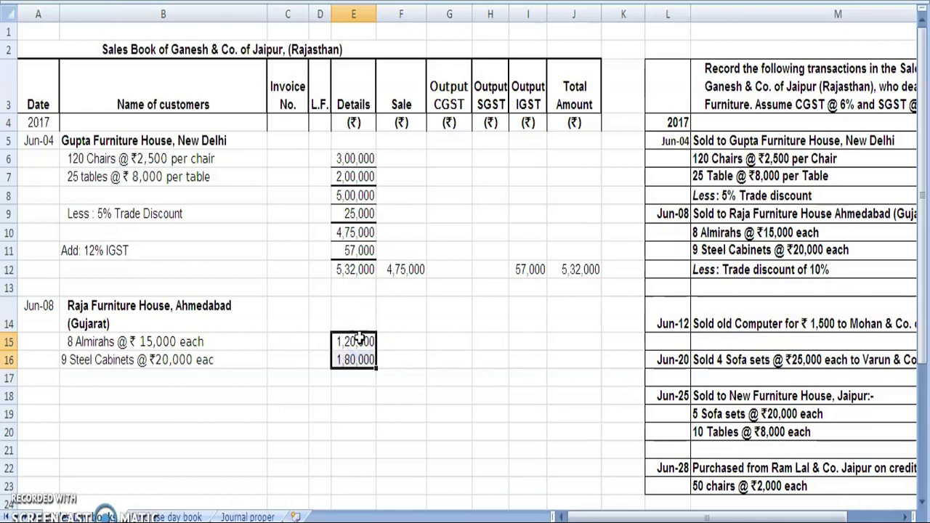
{"action": "left_click", "coordinate": [356, 378]}
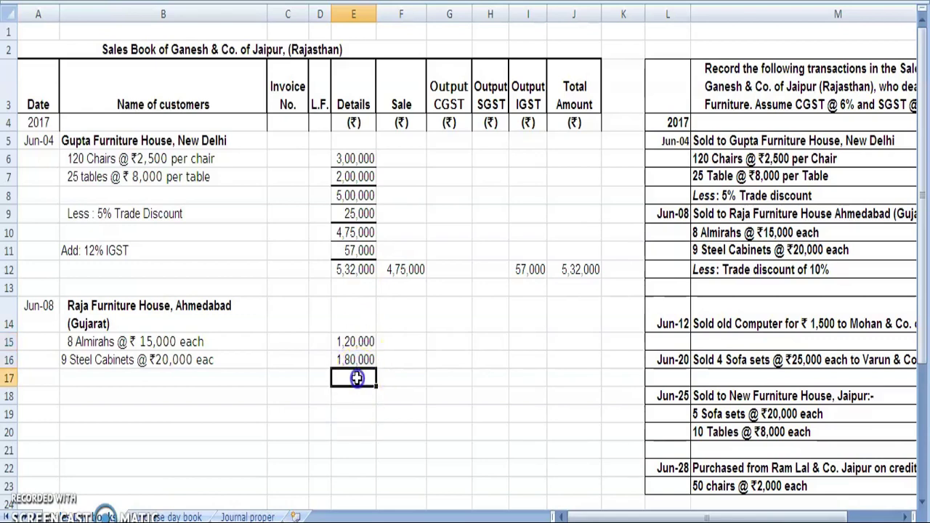
{"action": "type", "text": "3,00,000"}
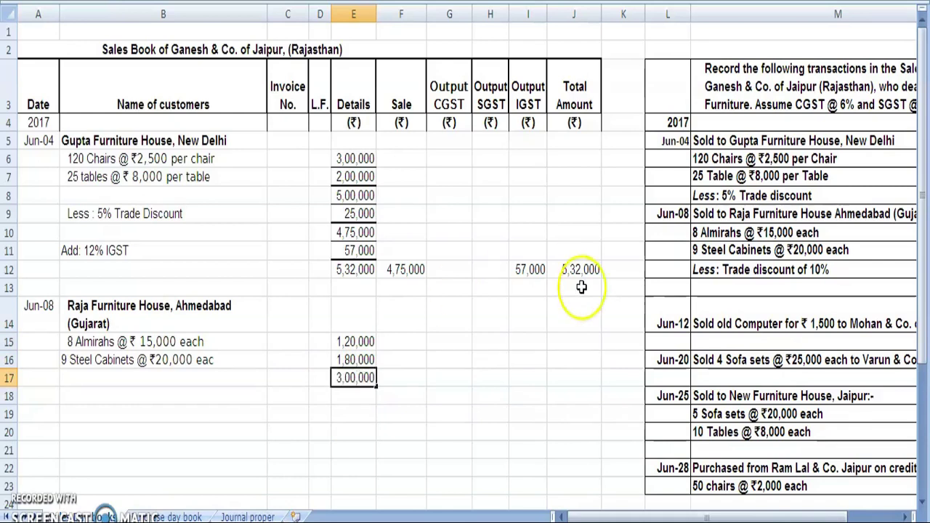
Step: Enter "Less: 10% Trade discount" in cell B18 with the amount 30,000 in E18
{"action": "left_click", "coordinate": [167, 396]}
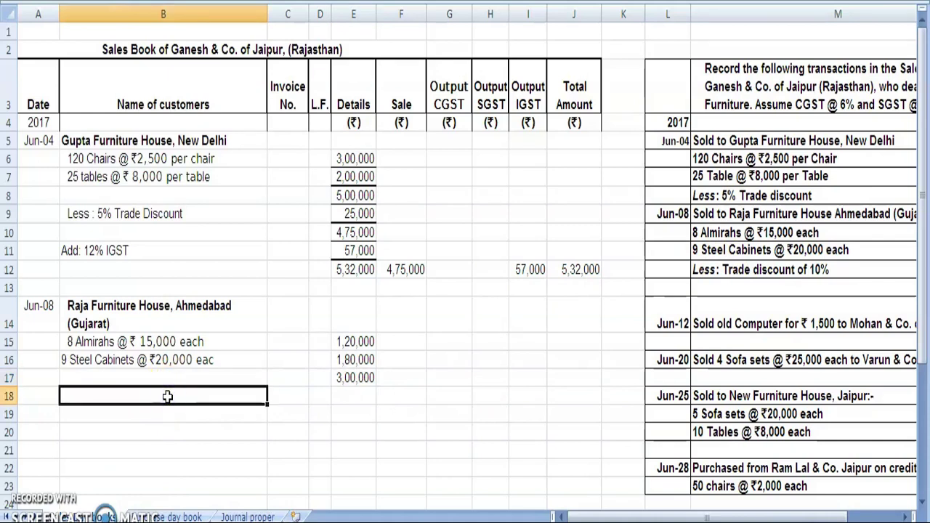
{"action": "type", "text": "less"}
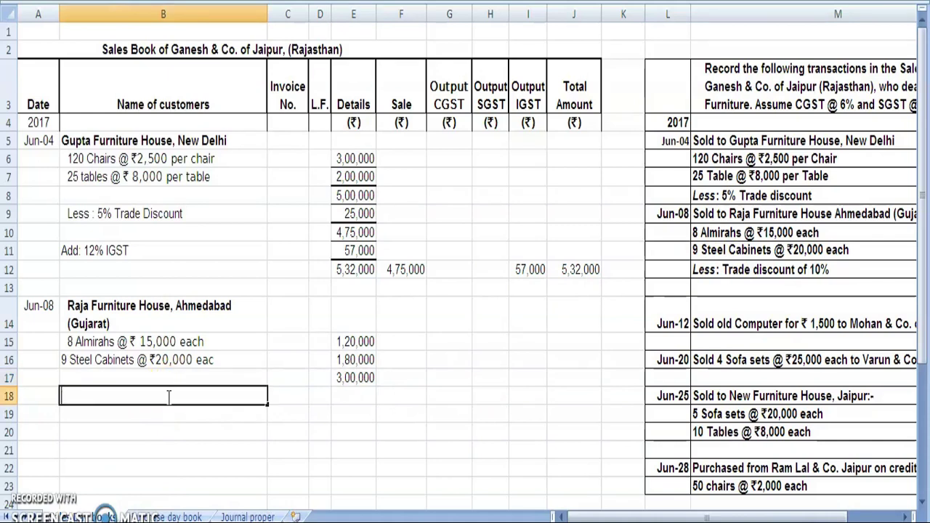
{"action": "type", "text": "ss"}
{"action": "type", "text": ": 10% Trade dis"}
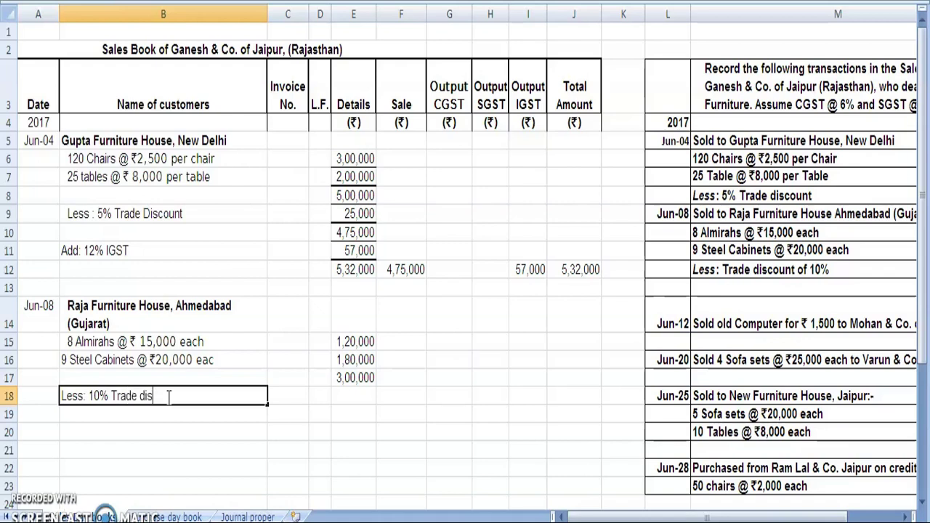
{"action": "type", "text": "count"}
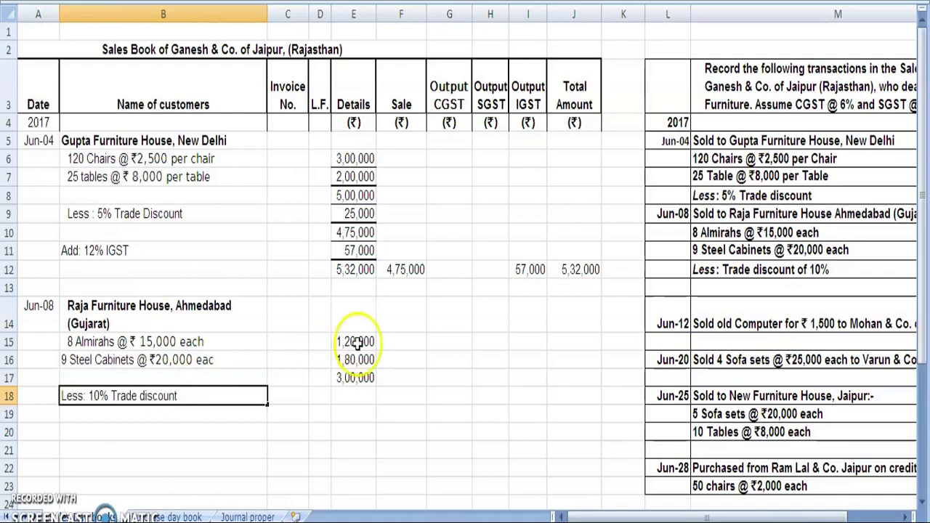
{"action": "left_click", "coordinate": [351, 398]}
{"action": "type", "text": "30,000"}
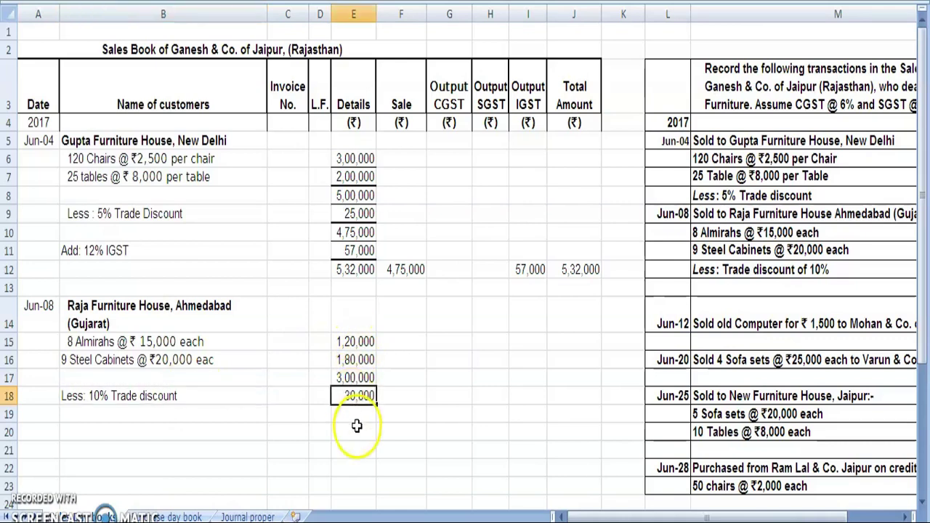
Step: Enter the amount after trade discount, 2,70,000, in the Details cell E19
{"action": "left_click", "coordinate": [356, 415]}
{"action": "type", "text": "2"}
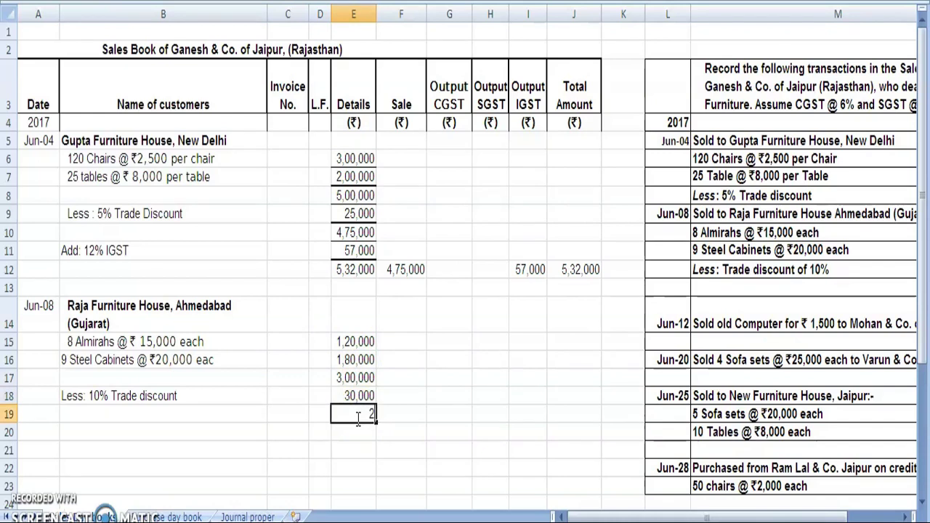
{"action": "type", "text": ",70,000"}
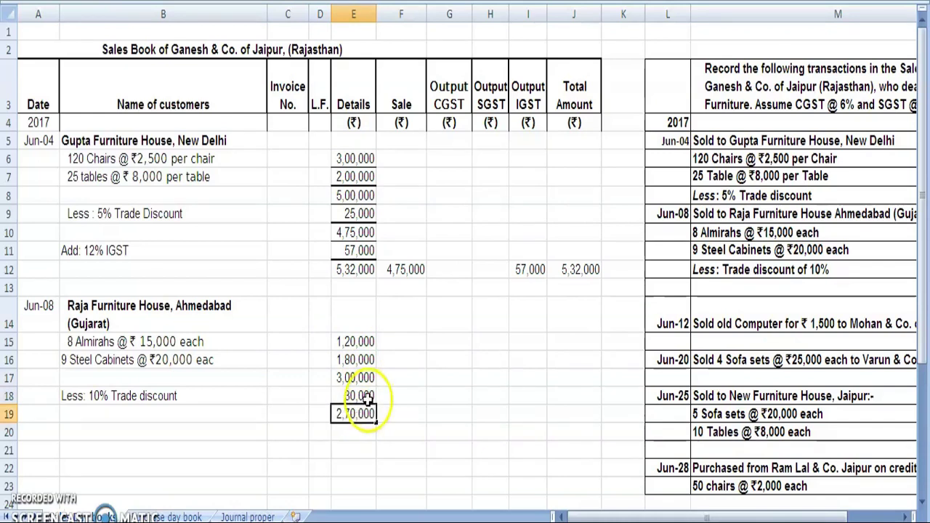
Step: Add a bottom border beneath the steel cabinets amount in E16 and the discount amount in E18
{"action": "left_click", "coordinate": [354, 361]}
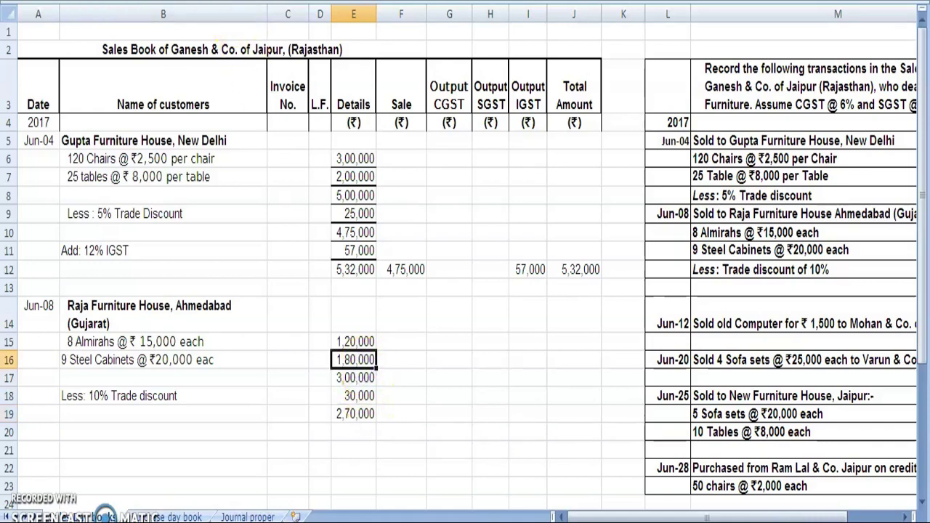
{"action": "left_click", "coordinate": [367, 399]}
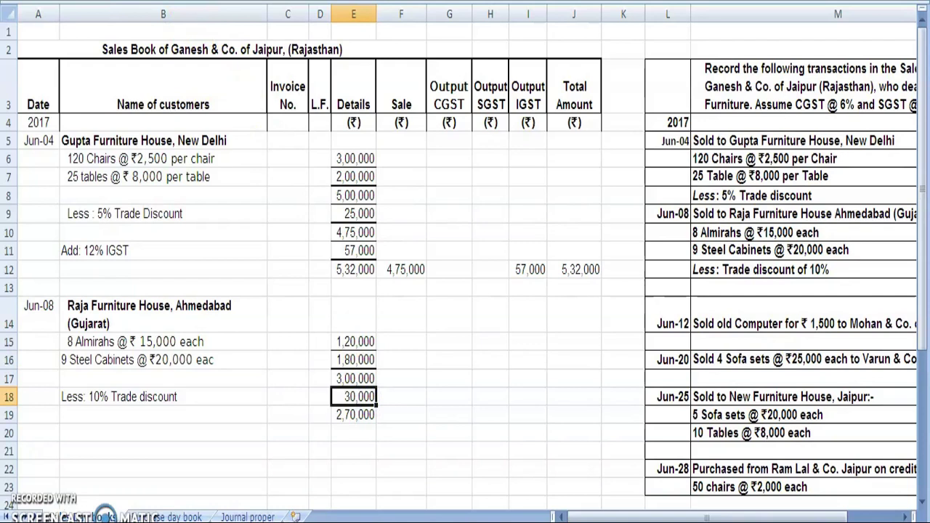
{"action": "left_click", "coordinate": [354, 438]}
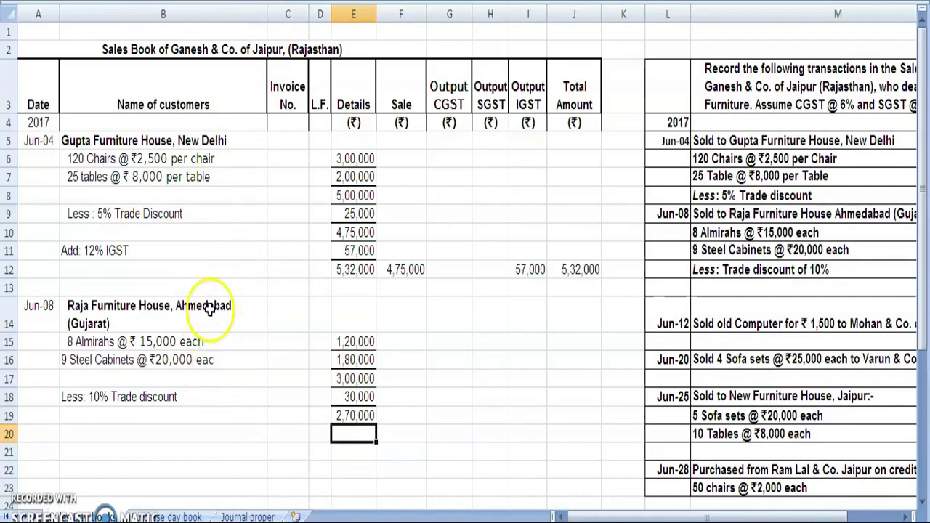
Step: Enter "Add: 12% IGST" in cell B20 with the tax amount 32,400 in E20
{"action": "left_click", "coordinate": [145, 435]}
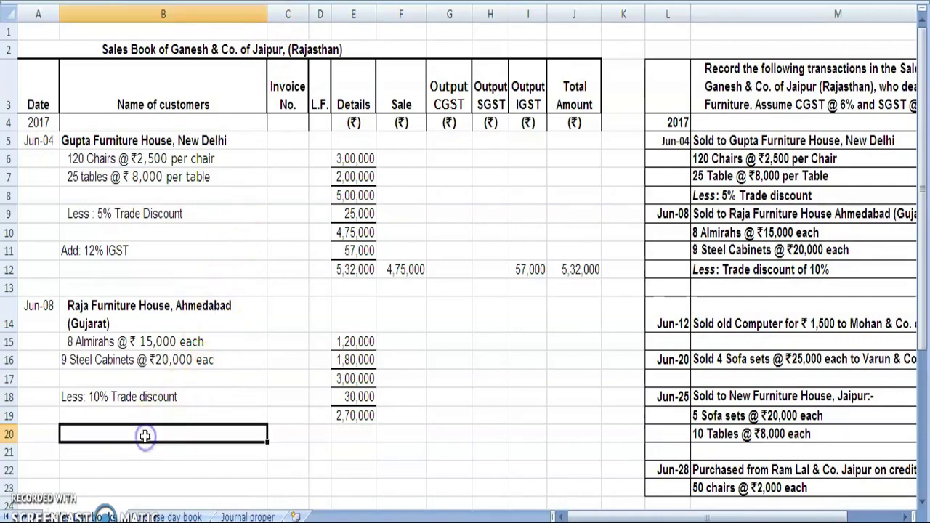
{"action": "type", "text": "Add: 12% IGST"}
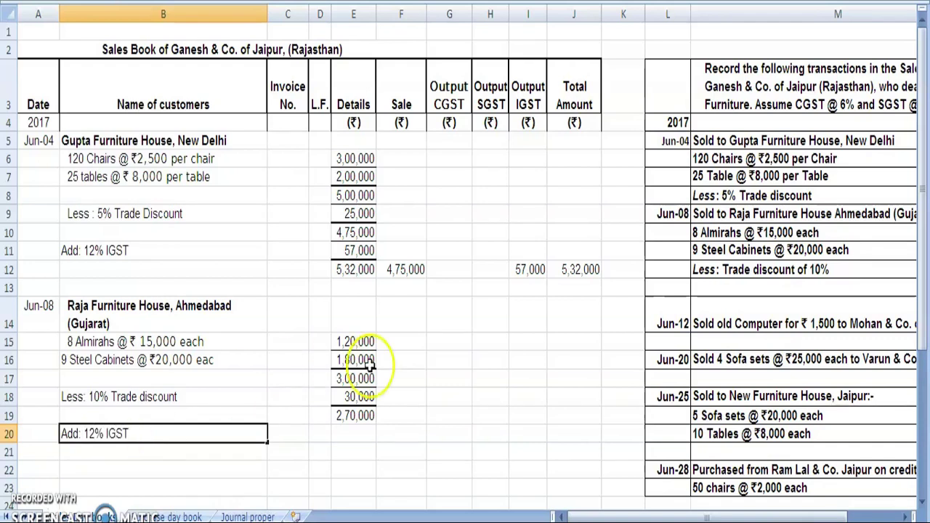
{"action": "left_click", "coordinate": [350, 438]}
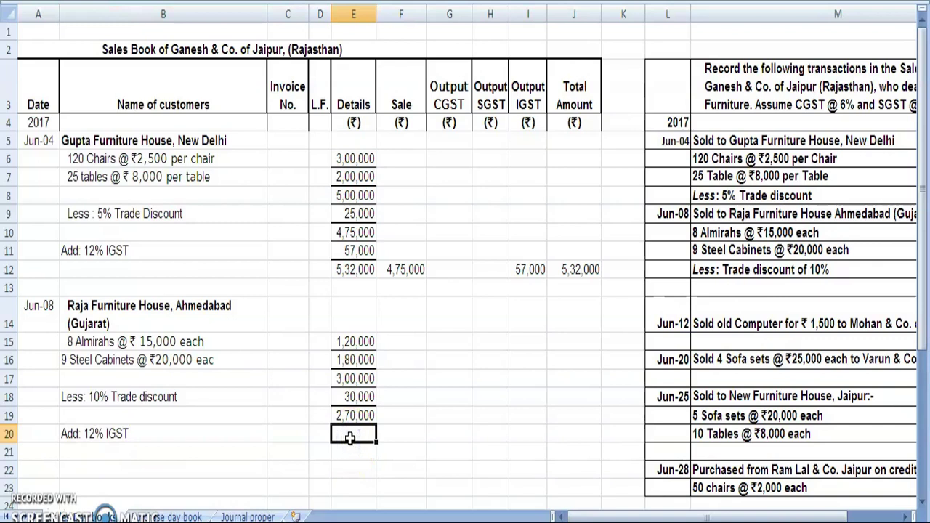
{"action": "type", "text": "32,400"}
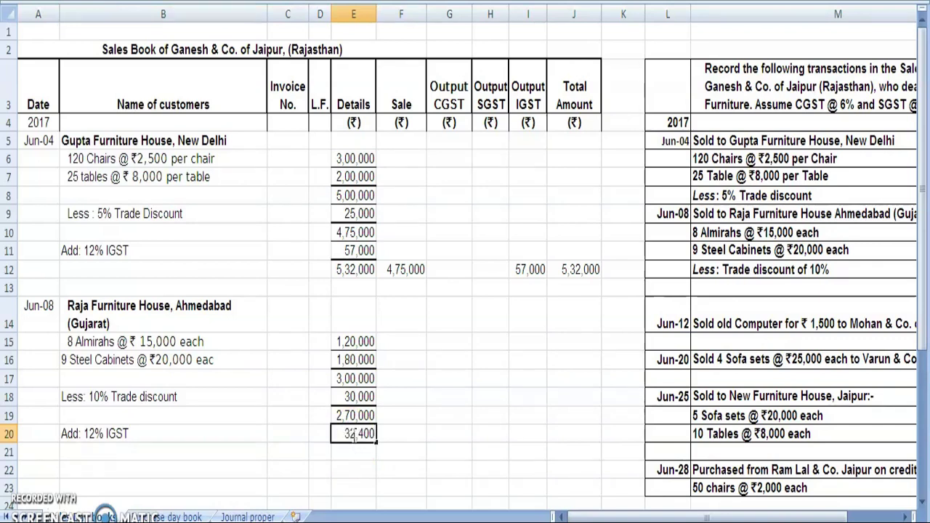
{"action": "key", "text": "Return"}
Step: Enter the total 3,02,400 in the Details cell E21 and add a bottom border beneath the IGST amount in E20
{"action": "left_click", "coordinate": [365, 418]}
{"action": "key", "text": "shift+Down"}
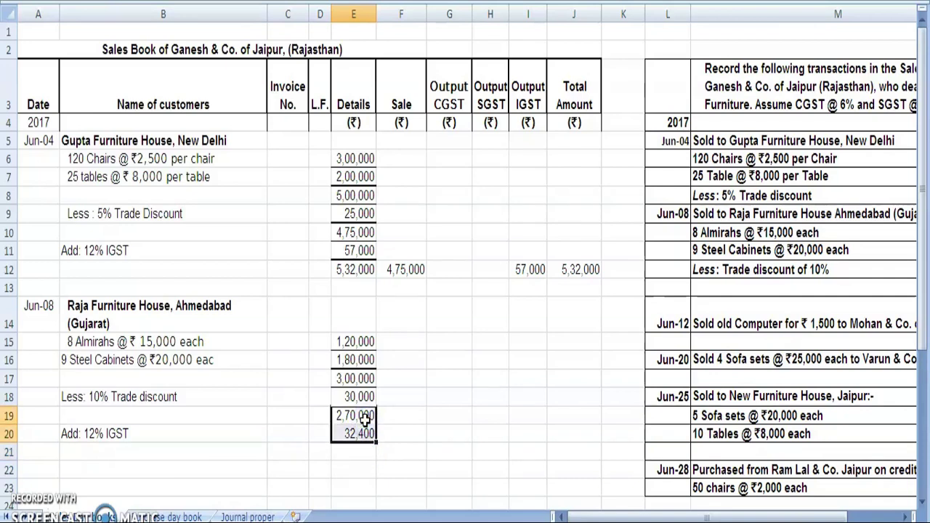
{"action": "left_click", "coordinate": [360, 452]}
{"action": "type", "text": "3"}
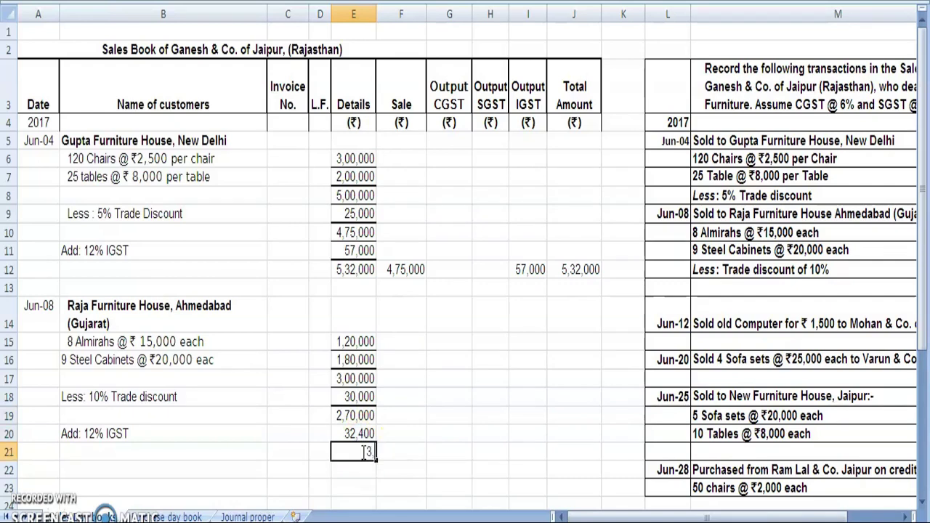
{"action": "type", "text": ",02,400"}
{"action": "left_click", "coordinate": [364, 433]}
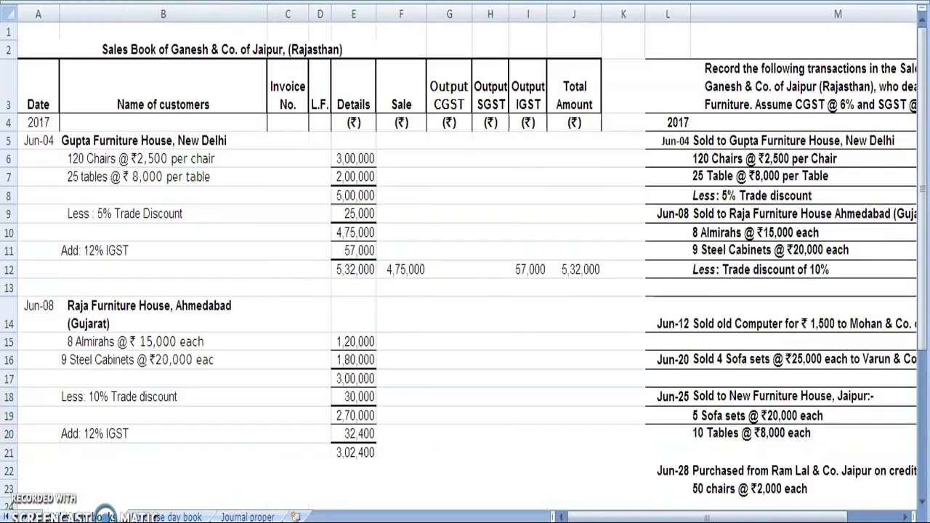
Step: Enter 2,70,000 in the Sale column of the Jun-08 total row, cell F21
{"action": "left_click", "coordinate": [425, 430]}
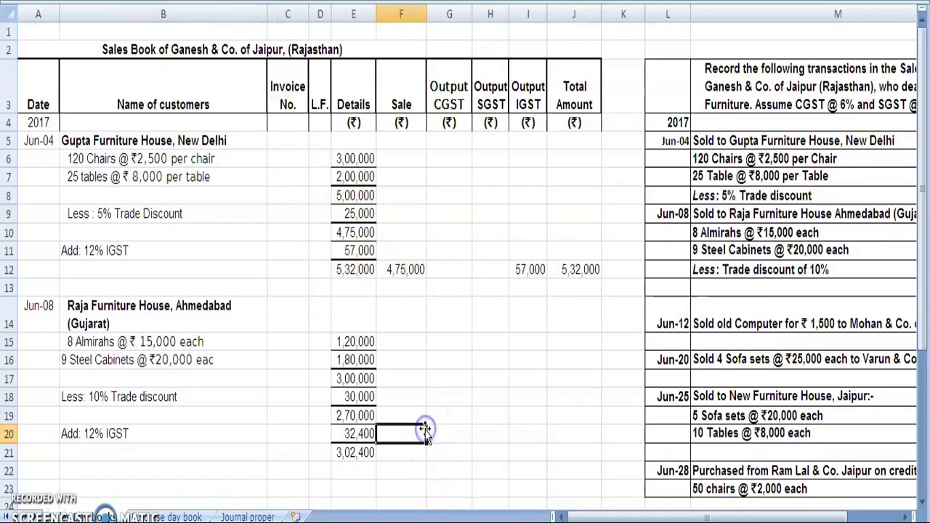
{"action": "left_click", "coordinate": [417, 452]}
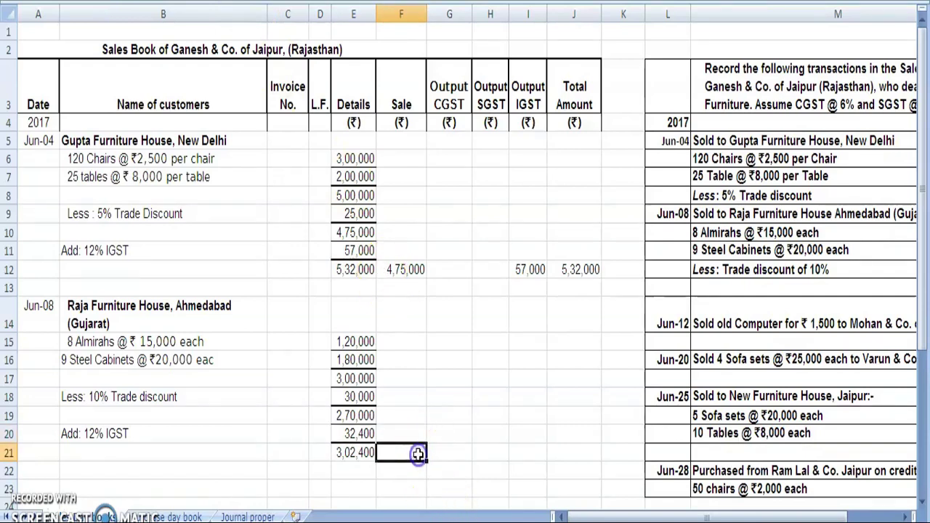
{"action": "left_click", "coordinate": [353, 433]}
{"action": "left_click", "coordinate": [354, 417]}
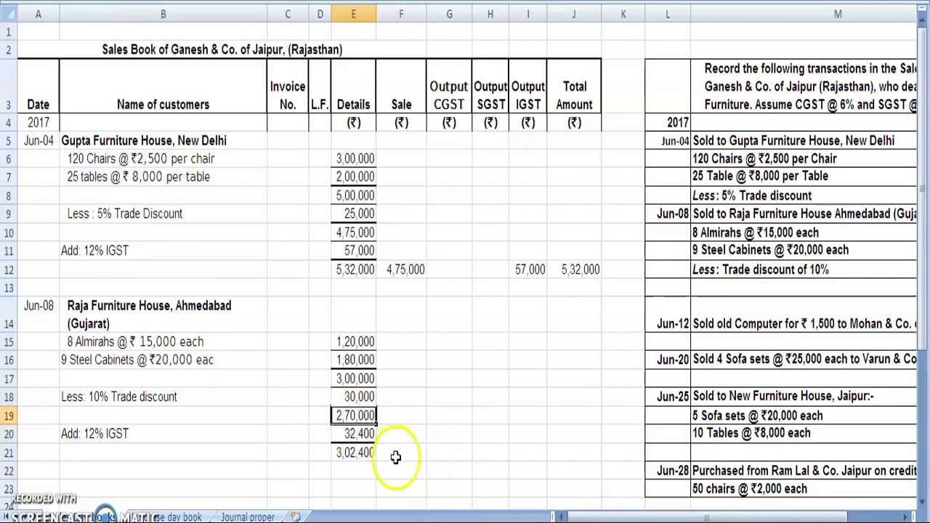
{"action": "left_click", "coordinate": [395, 452]}
{"action": "type", "text": "2,70,000"}
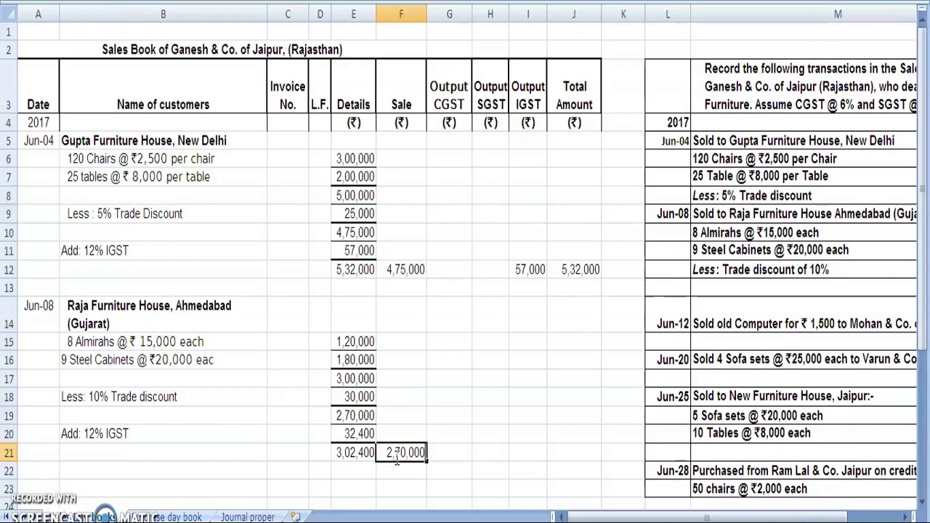
Step: Enter 32,400 as Output IGST in I21 and 3,02,400 as Total Amount in J21
{"action": "key", "text": "Right"}
{"action": "key", "text": "Right"}
{"action": "key", "text": "Right"}
{"action": "key", "text": "Right"}
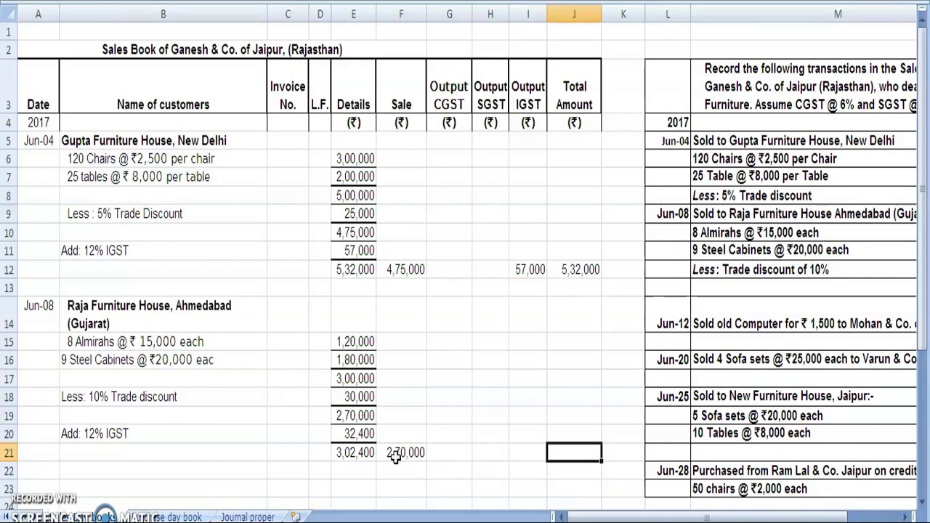
{"action": "key", "text": "Left"}
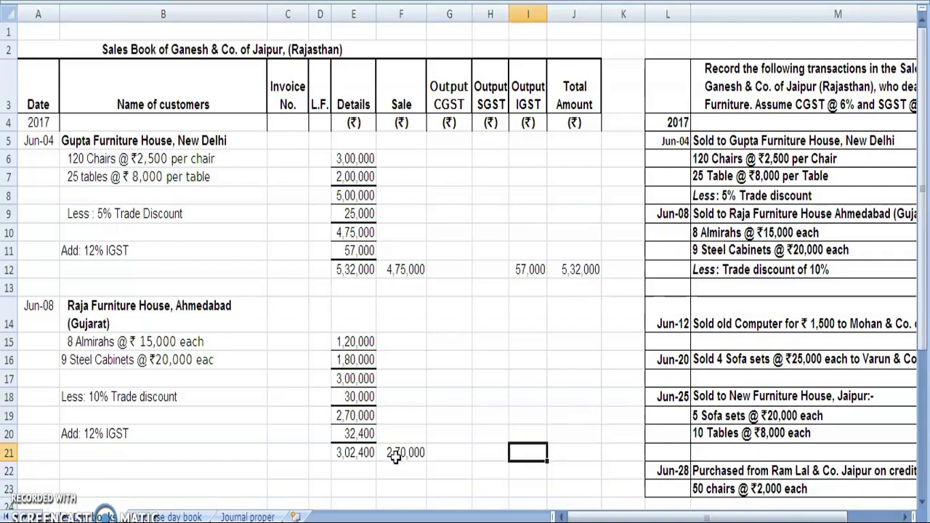
{"action": "type", "text": "32,400"}
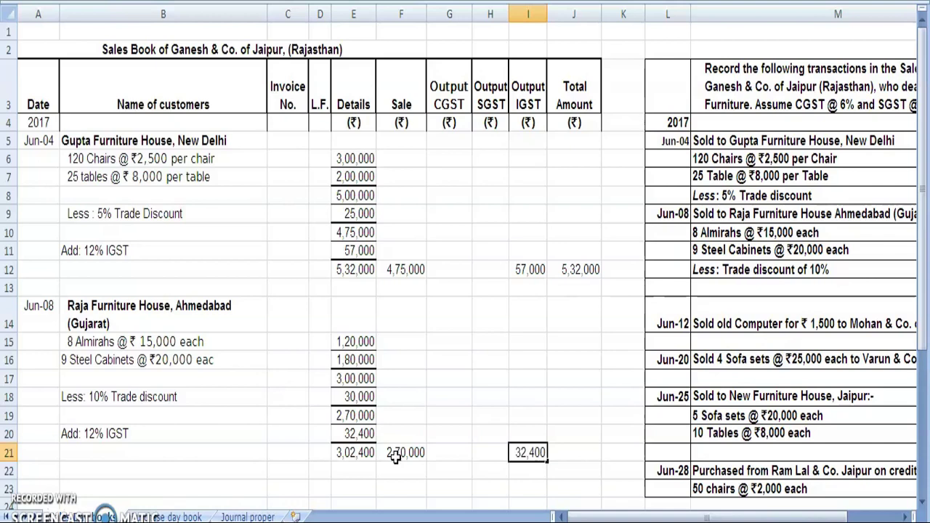
{"action": "key", "text": "Tab"}
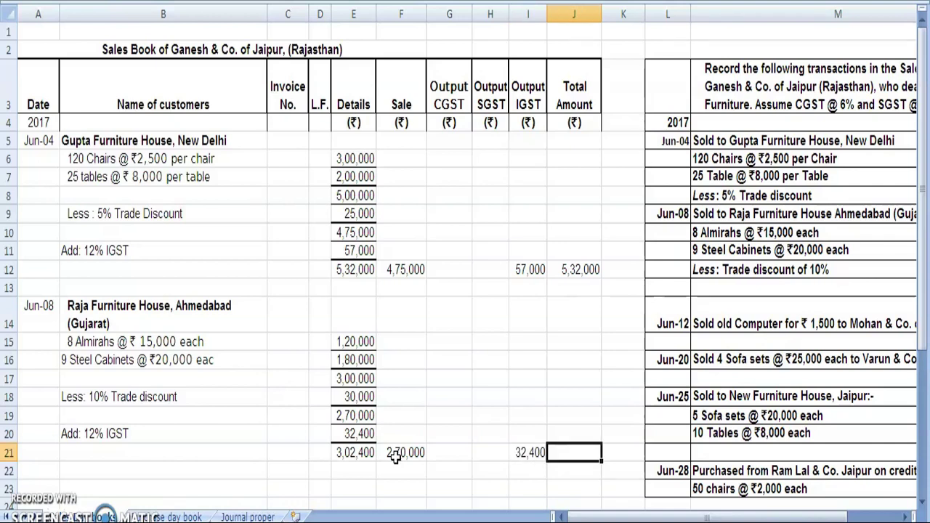
{"action": "type", "text": "3,02"}
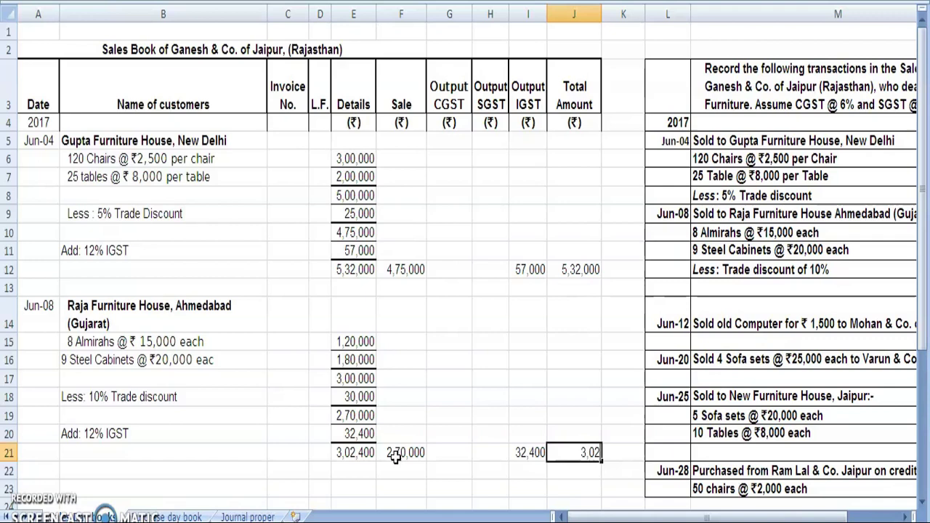
{"action": "type", "text": ",400"}
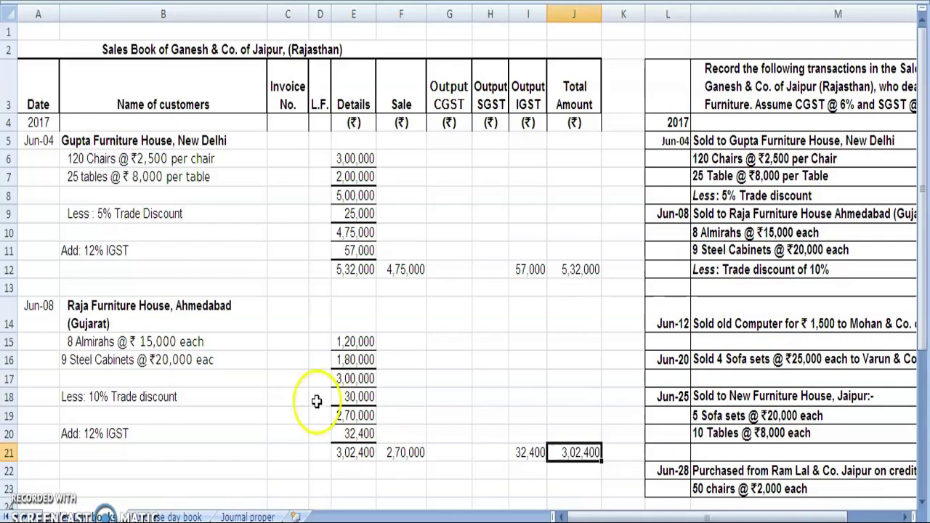
Step: Examine the Jun-12 old computer transaction in M14 against the furniture trade instructions in M3
{"action": "left_click", "coordinate": [672, 321]}
{"action": "left_click", "coordinate": [736, 319]}
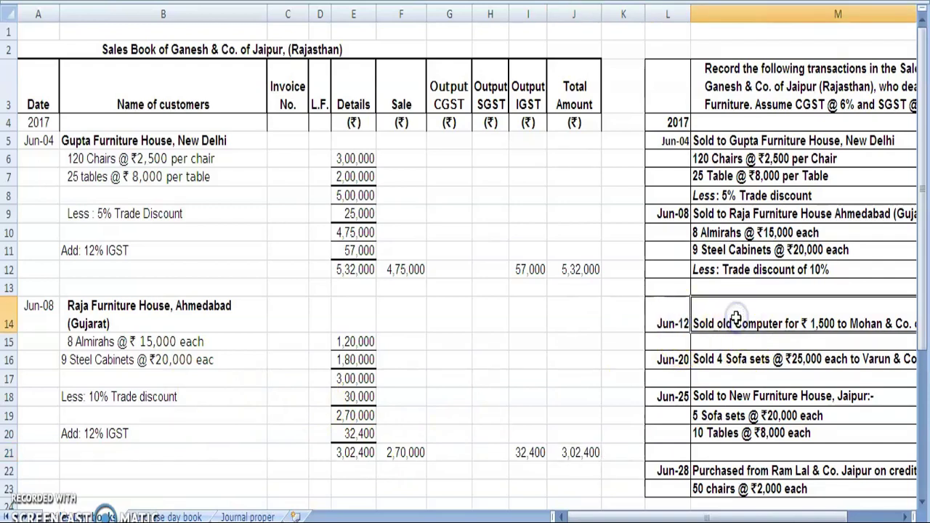
{"action": "key", "text": "Right"}
{"action": "left_click", "coordinate": [644, 320]}
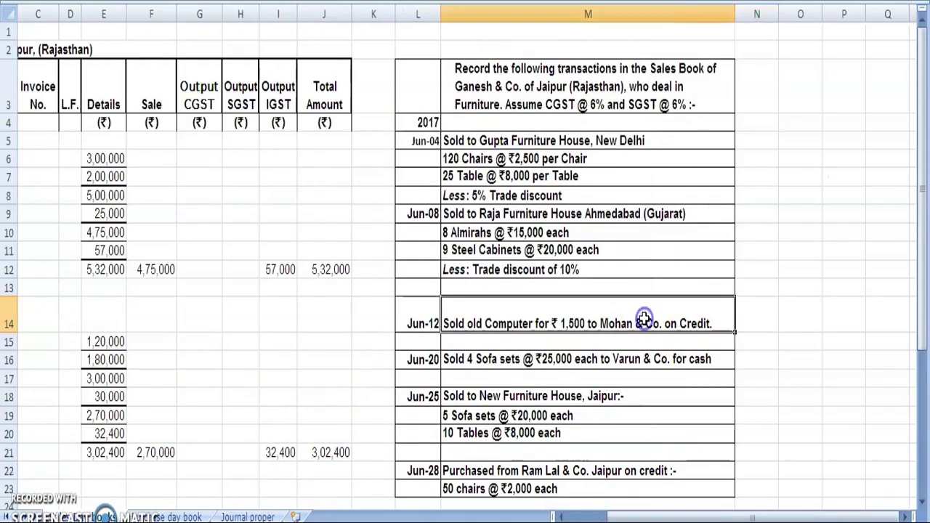
{"action": "left_click", "coordinate": [613, 320]}
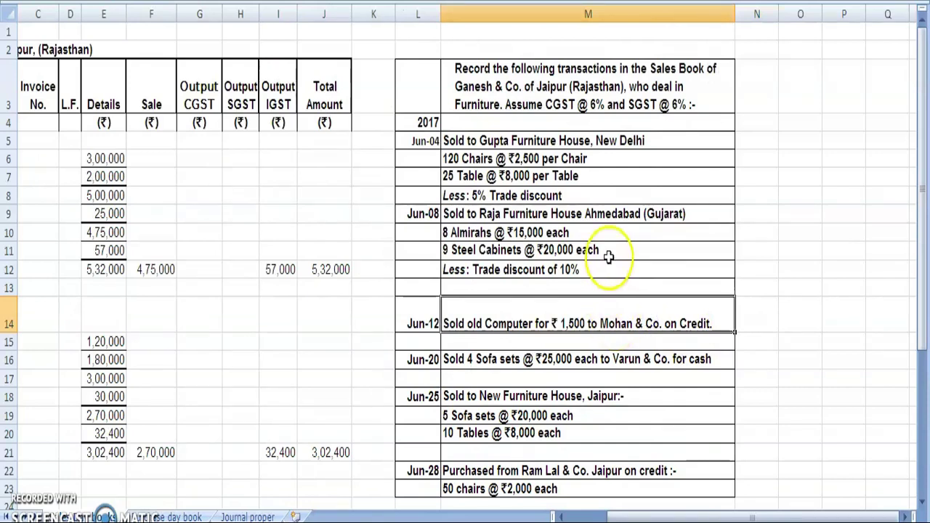
{"action": "left_click", "coordinate": [487, 103]}
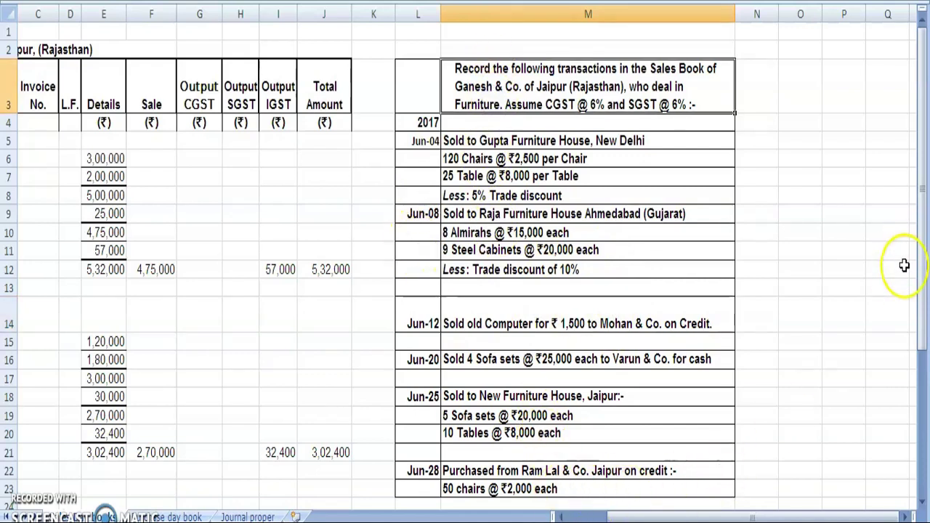
{"action": "left_click_drag", "start_coordinate": [921, 298], "coordinate": [917, 415]}
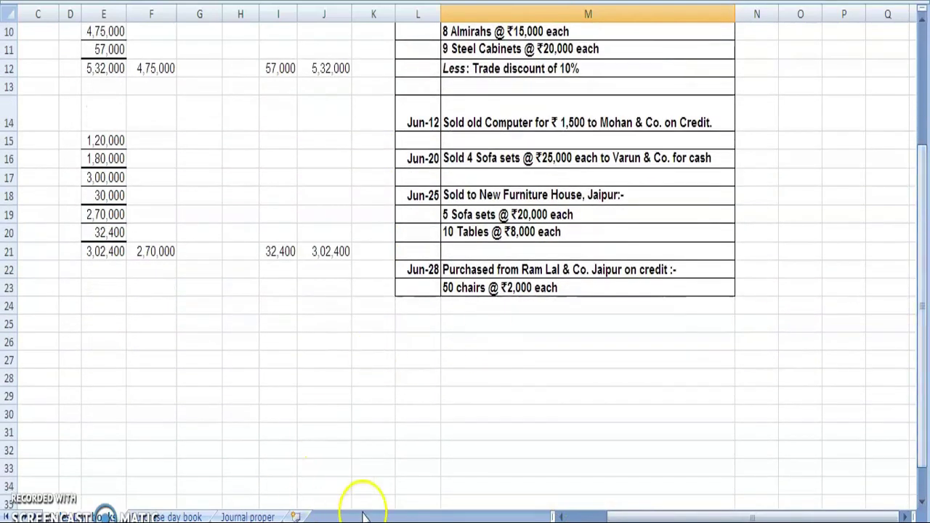
Step: Examine the Jun-20 sofa set cash sale in M16 and the Jun-25 transaction starting in row 18
{"action": "left_click", "coordinate": [561, 516]}
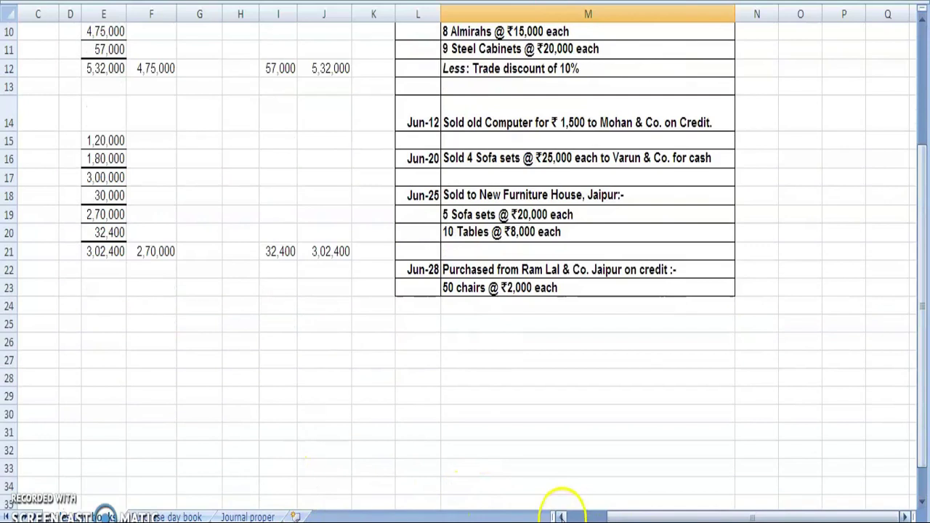
{"action": "left_click", "coordinate": [229, 406]}
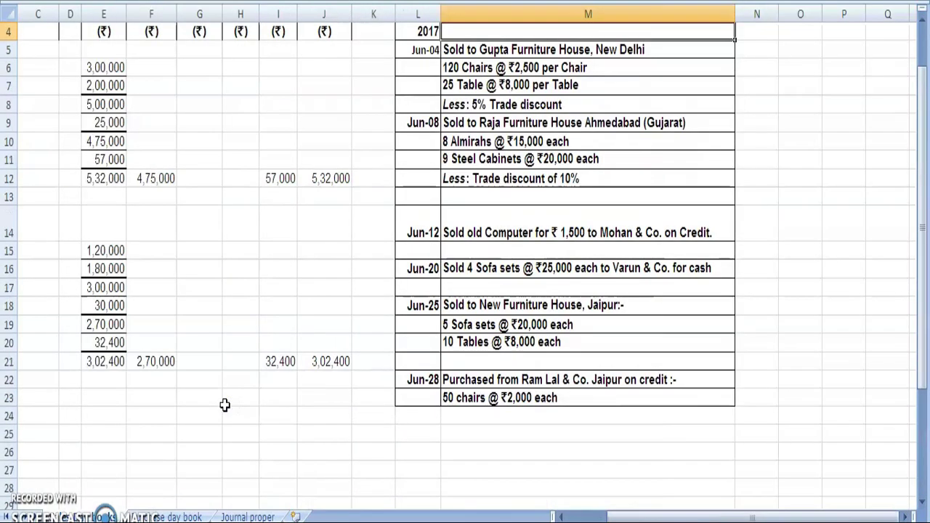
{"action": "scroll", "coordinate": [249, 363], "scroll_direction": "up", "scroll_amount": 1}
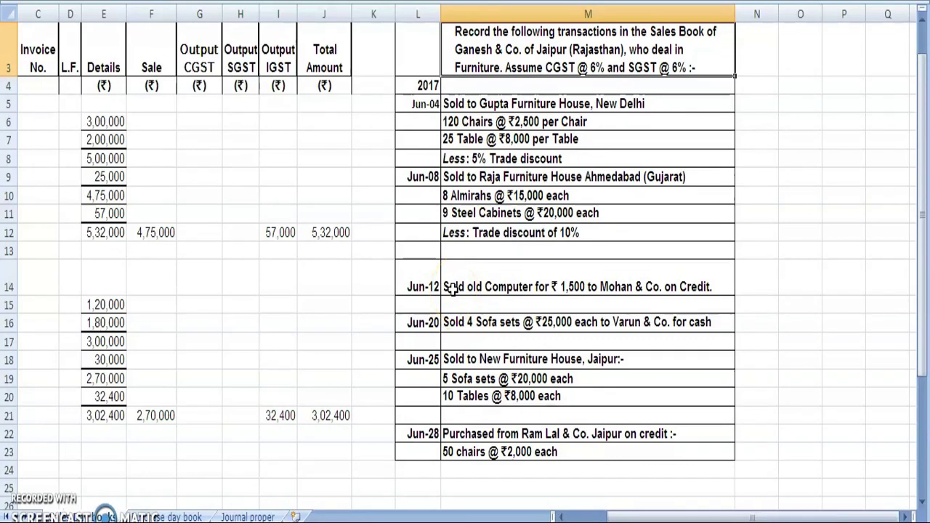
{"action": "left_click", "coordinate": [451, 325]}
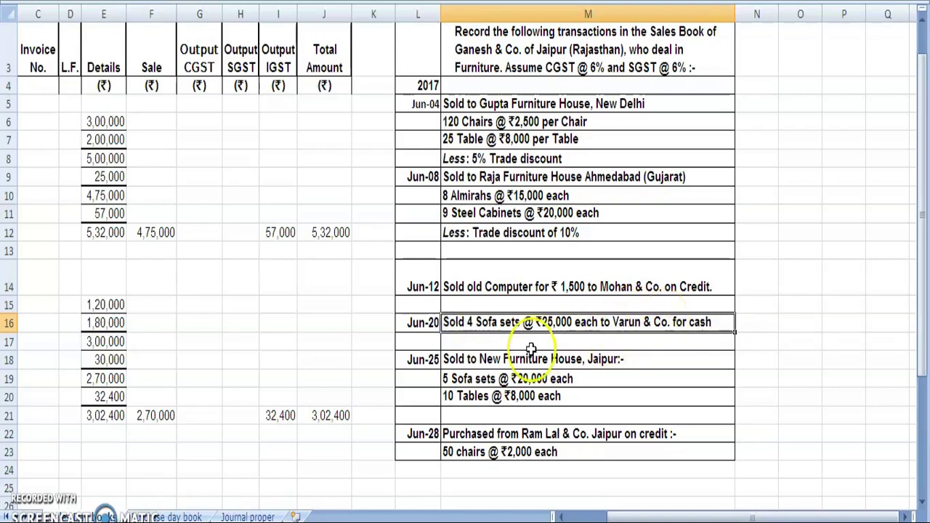
{"action": "left_click", "coordinate": [423, 361]}
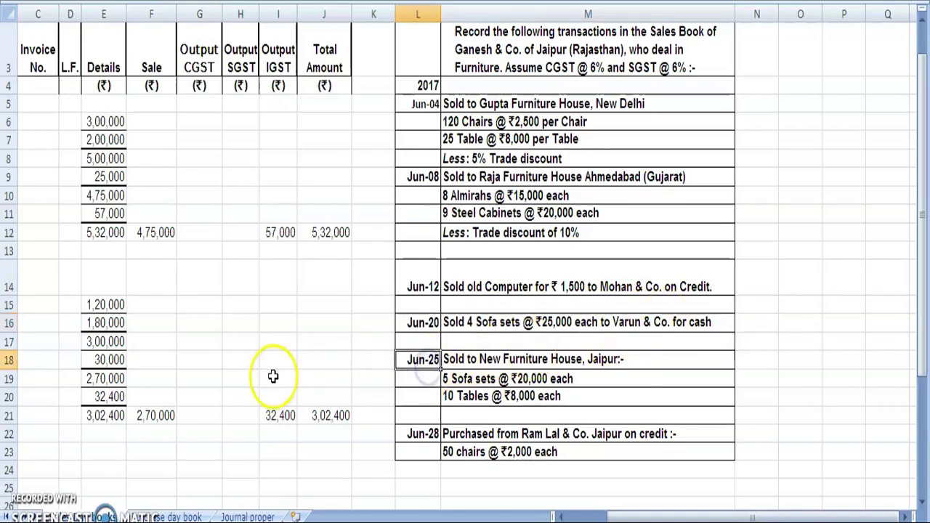
Step: Enter the date june 25 in A23, leaving a blank row beneath the Jun-08 sale
{"action": "key", "text": "Down"}
{"action": "key", "text": "Down"}
{"action": "key", "text": "Down"}
{"action": "key", "text": "Down"}
{"action": "key", "text": "Down"}
{"action": "key", "text": "Down"}
{"action": "key", "text": "Down"}
{"action": "key", "text": "Down"}
{"action": "key", "text": "Down"}
{"action": "key", "text": "Down"}
{"action": "key", "text": "Down"}
{"action": "key", "text": "Down"}
{"action": "key", "text": "Down"}
{"action": "key", "text": "Down"}
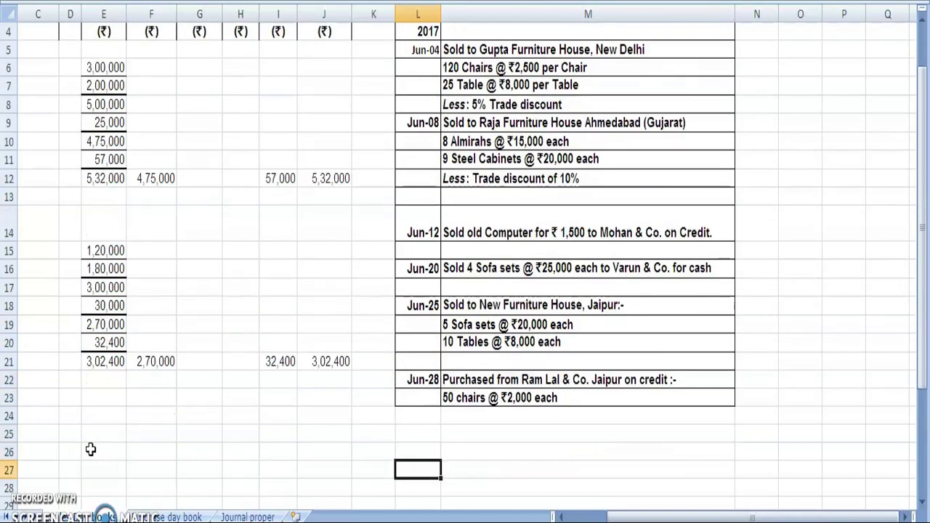
{"action": "left_click", "coordinate": [46, 306]}
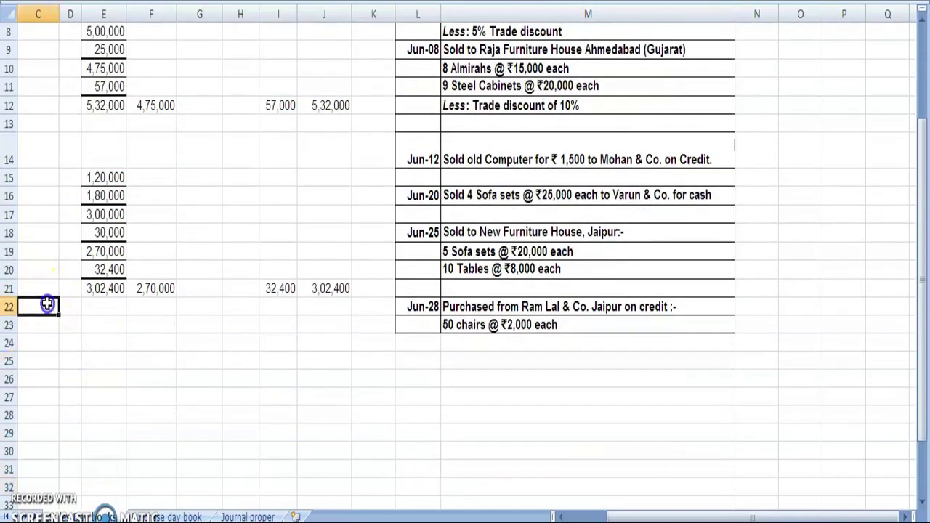
{"action": "key", "text": "Left"}
{"action": "key", "text": "Left"}
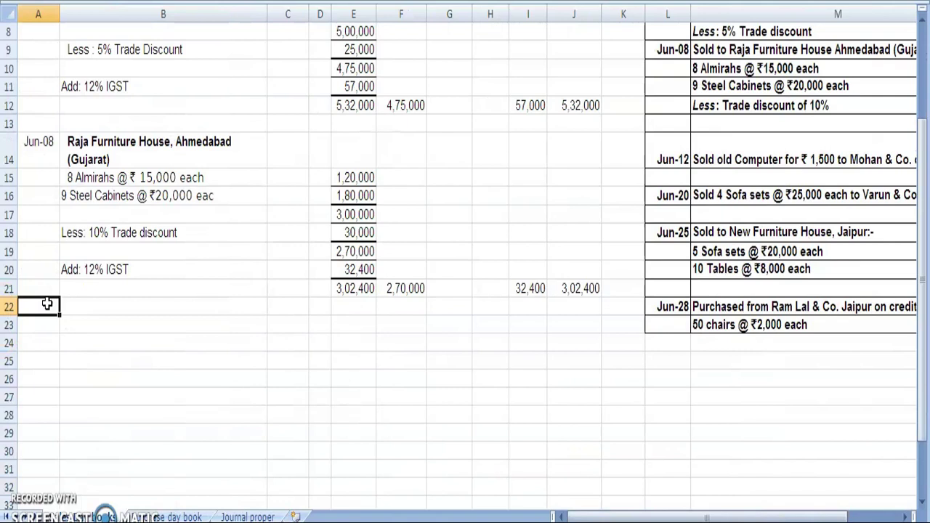
{"action": "key", "text": "Down"}
{"action": "key", "text": "F2"}
{"action": "type", "text": "june 25"}
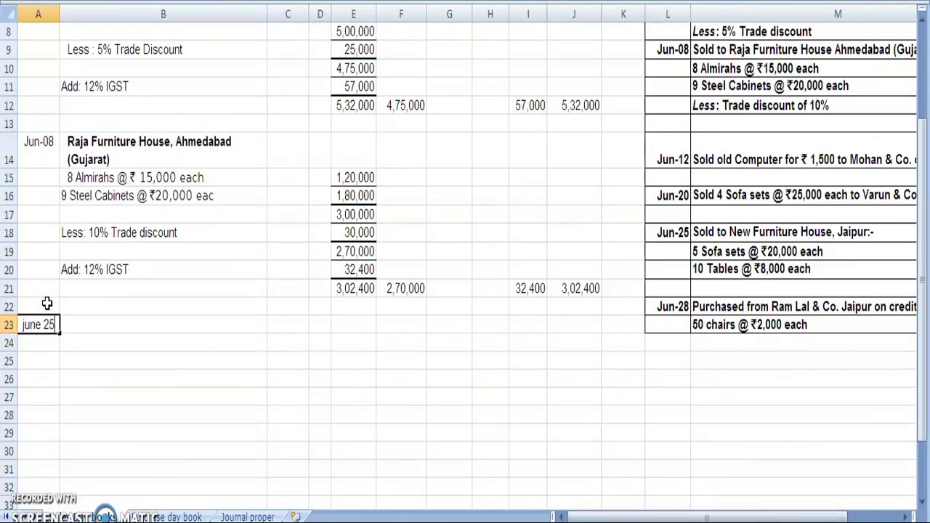
{"action": "key", "text": "Tab"}
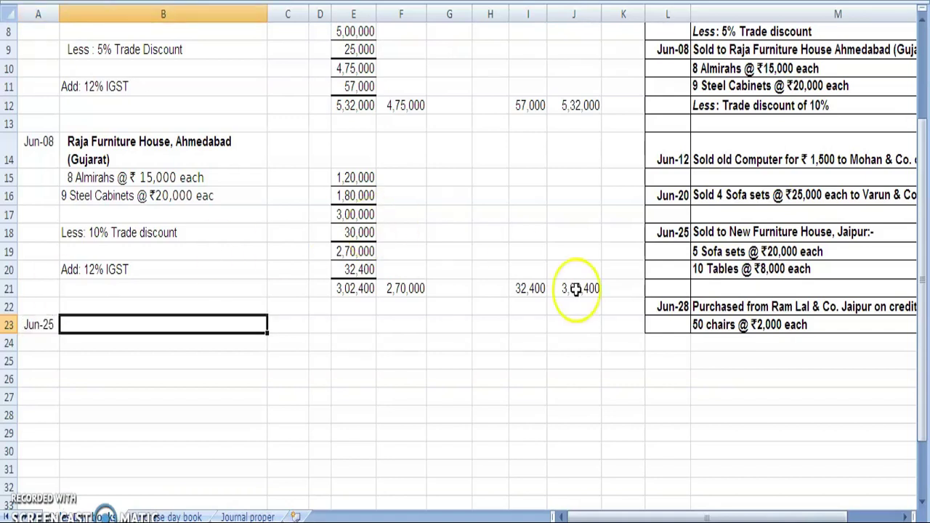
Step: Enter New Furniture House, Jaipur as the customer in B23
{"action": "type", "text": "New Furniture House"}
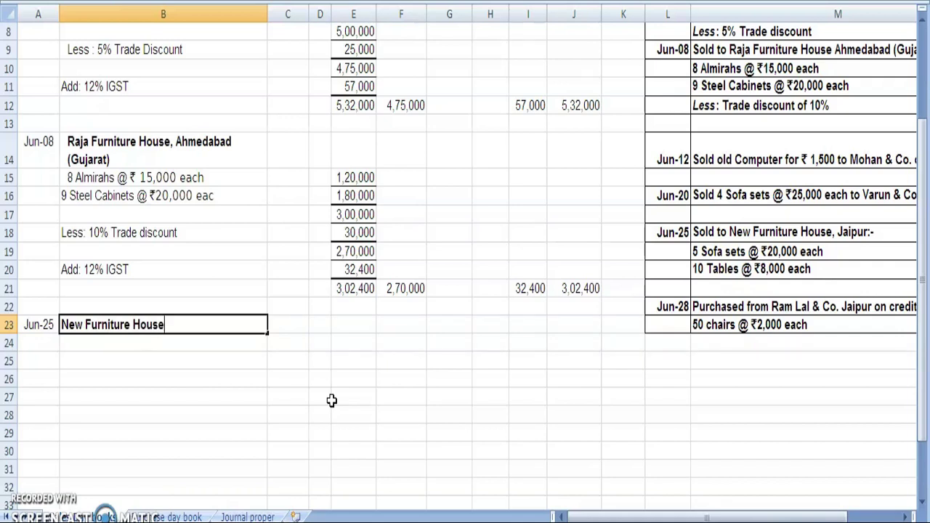
{"action": "type", "text": "Jaipur"}
{"action": "key", "text": "Return"}
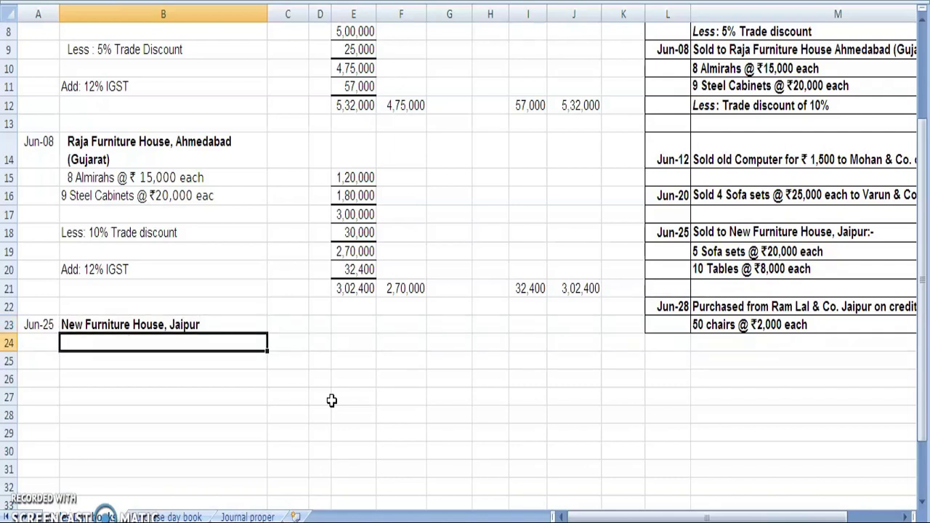
Step: Enter "5 Sofa sets @ ₹20,000 each" in B24, using the Rupee Foradian font for the rupee symbol
{"action": "left_click", "coordinate": [696, 250]}
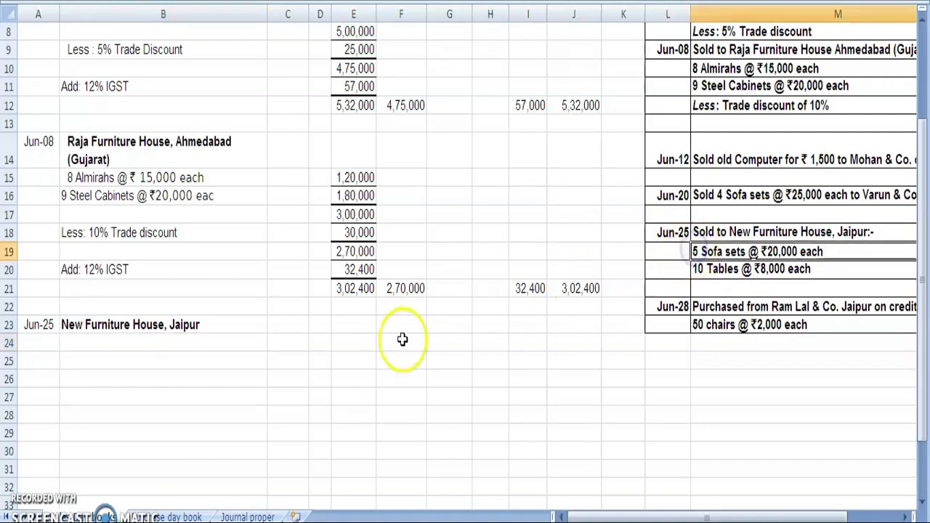
{"action": "left_click", "coordinate": [254, 342]}
{"action": "type", "text": "5 Sofa sets"}
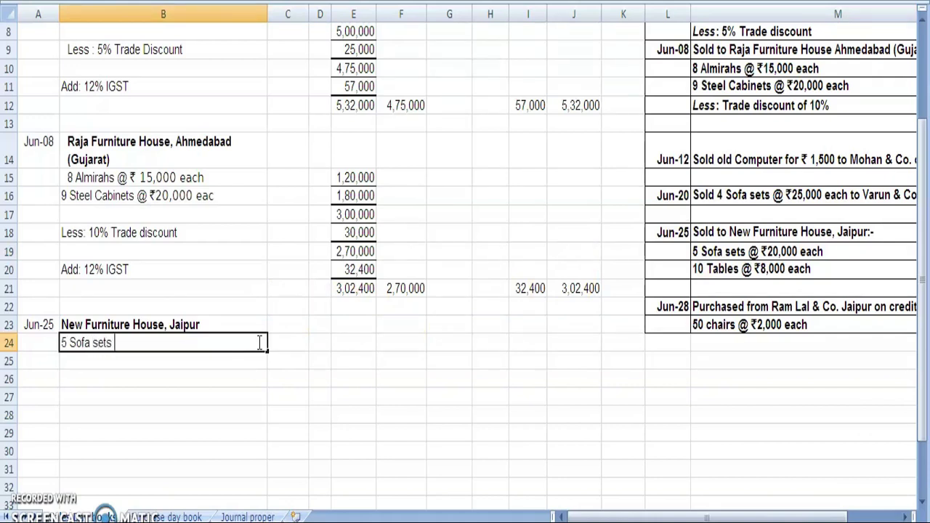
{"action": "type", "text": "@"}
{"action": "left_click", "coordinate": [294, 0]}
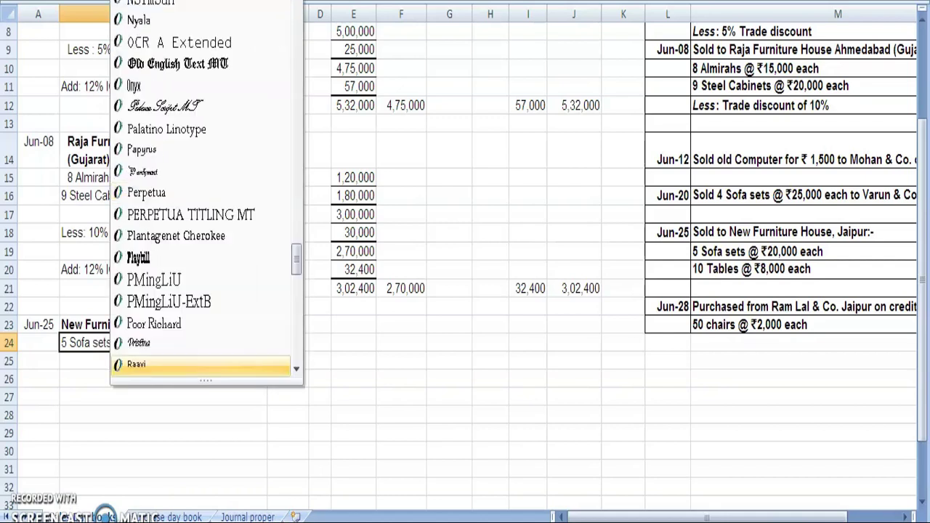
{"action": "type", "text": "u"}
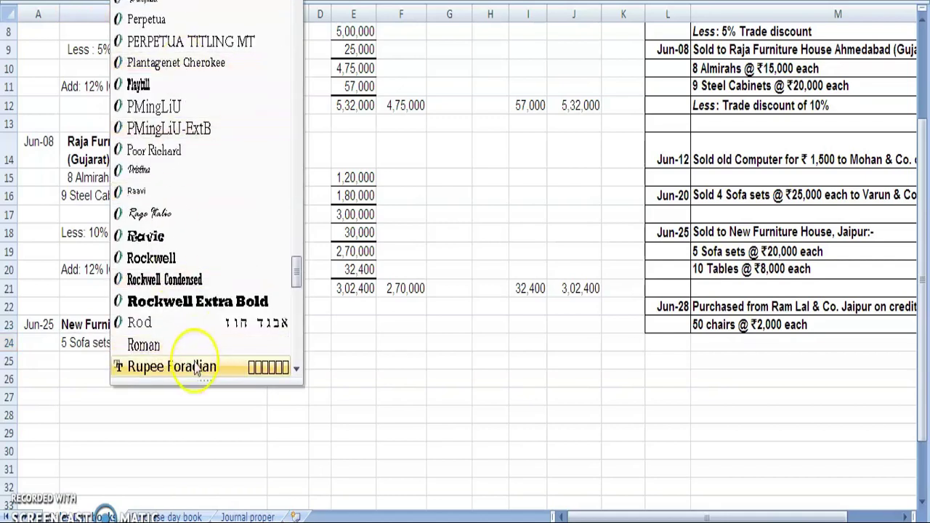
{"action": "left_click", "coordinate": [195, 366]}
{"action": "type", "text": "₹"}
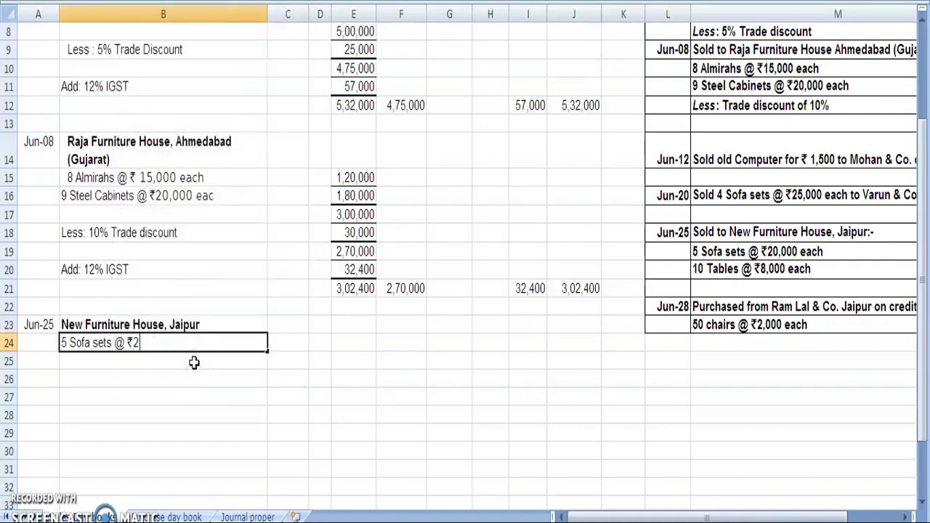
{"action": "type", "text": "20,000 each"}
{"action": "key", "text": "Return"}
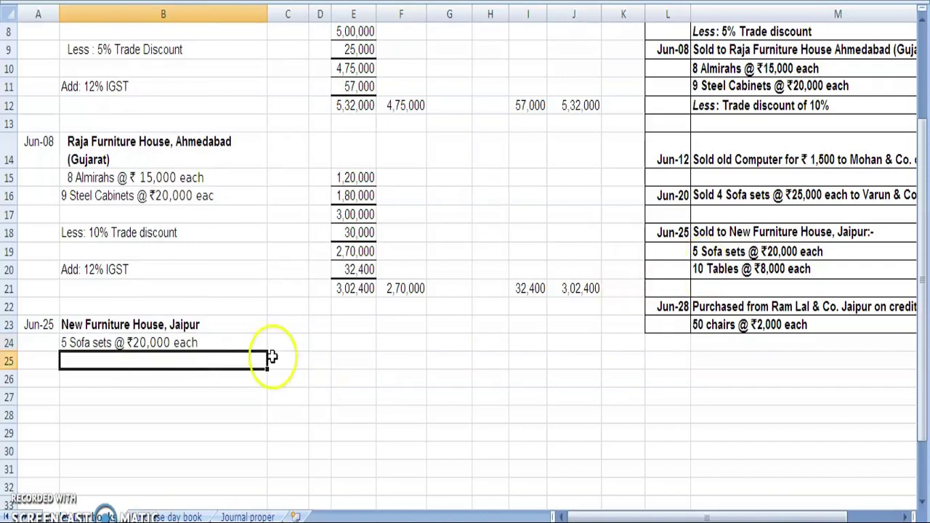
Step: Enter "10Tables @ ₹ 8,000 each" in B25, using the Rupee Foradian font for the rupee symbol
{"action": "left_click", "coordinate": [145, 383]}
{"action": "key", "text": "Up"}
{"action": "type", "text": "10"}
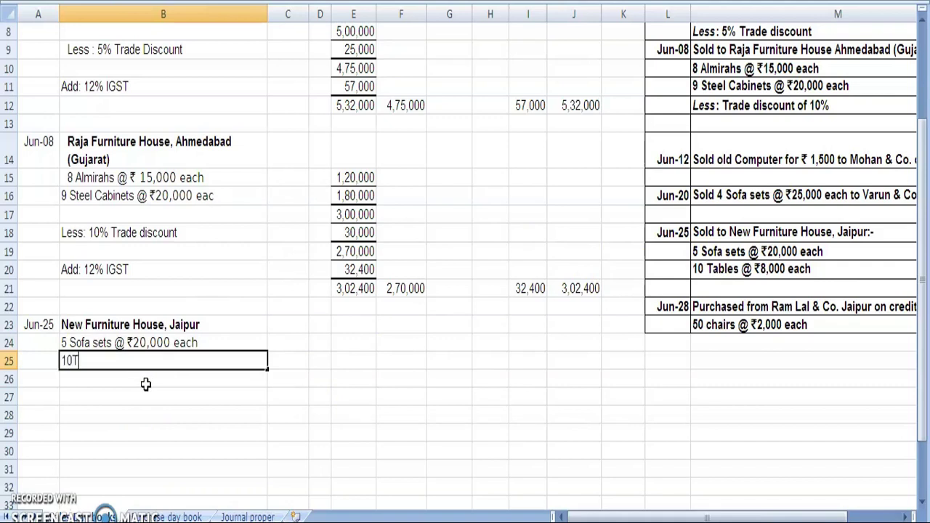
{"action": "type", "text": "Tables @"}
{"action": "left_click", "coordinate": [294, 1]}
{"action": "scroll", "coordinate": [203, 217], "scroll_direction": "down", "scroll_amount": 15}
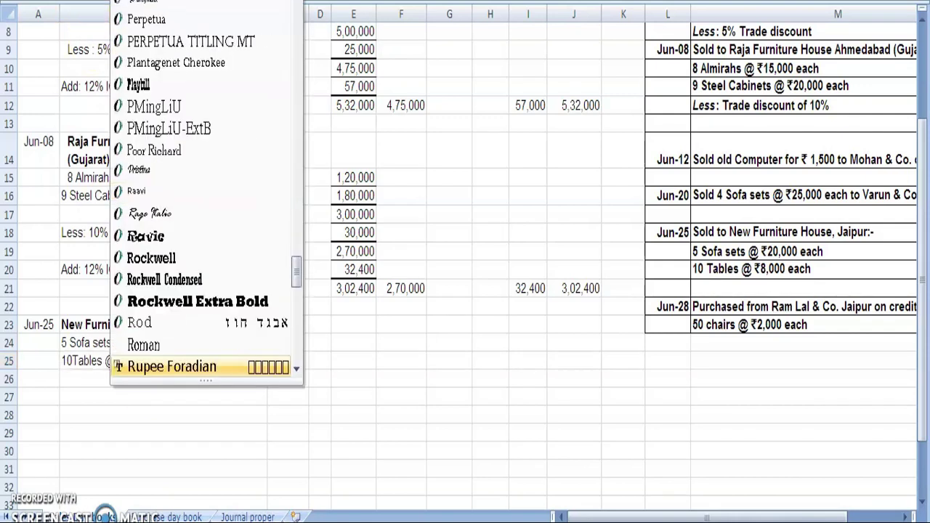
{"action": "left_click", "coordinate": [195, 369]}
{"action": "type", "text": "`"}
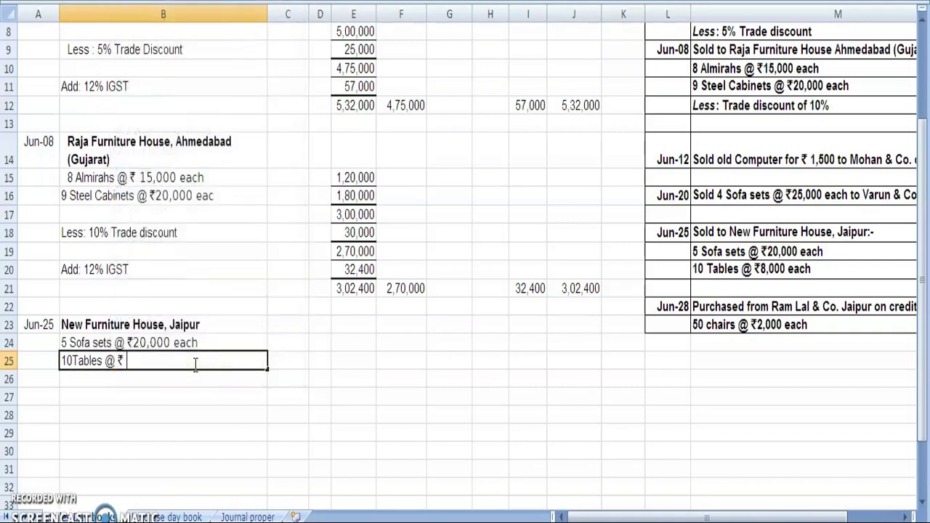
{"action": "type", "text": " 8,000 each"}
Step: Enter the Details amounts 1,00,000 in E24 for the sofa sets and 80,000 in E25 for the tables
{"action": "left_click", "coordinate": [349, 343]}
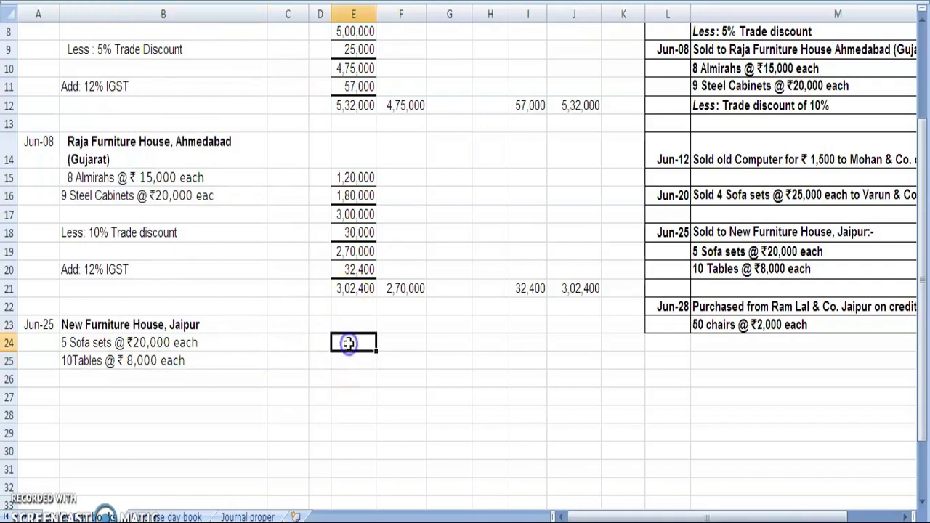
{"action": "type", "text": "1,00,000"}
{"action": "left_click", "coordinate": [353, 358]}
{"action": "type", "text": "80,00"}
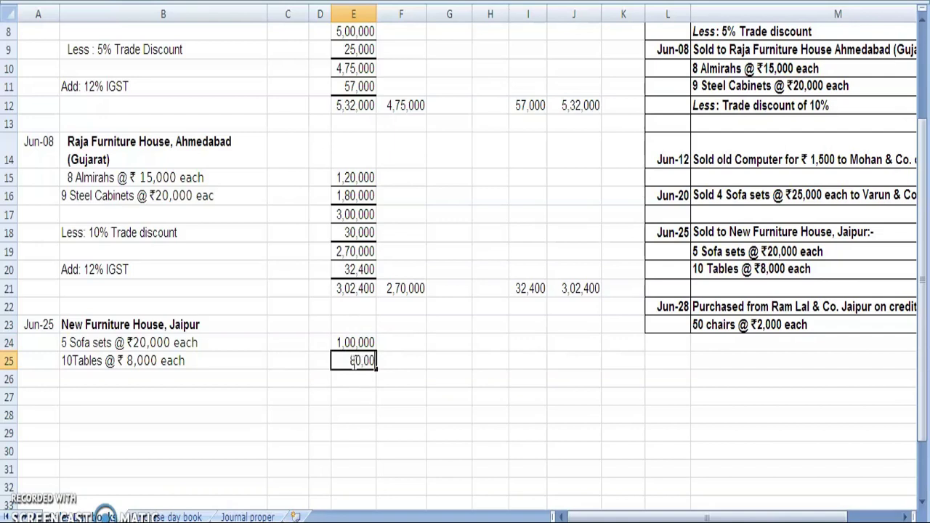
{"action": "left_click", "coordinate": [353, 365]}
{"action": "left_click", "coordinate": [364, 396]}
{"action": "left_click", "coordinate": [360, 363]}
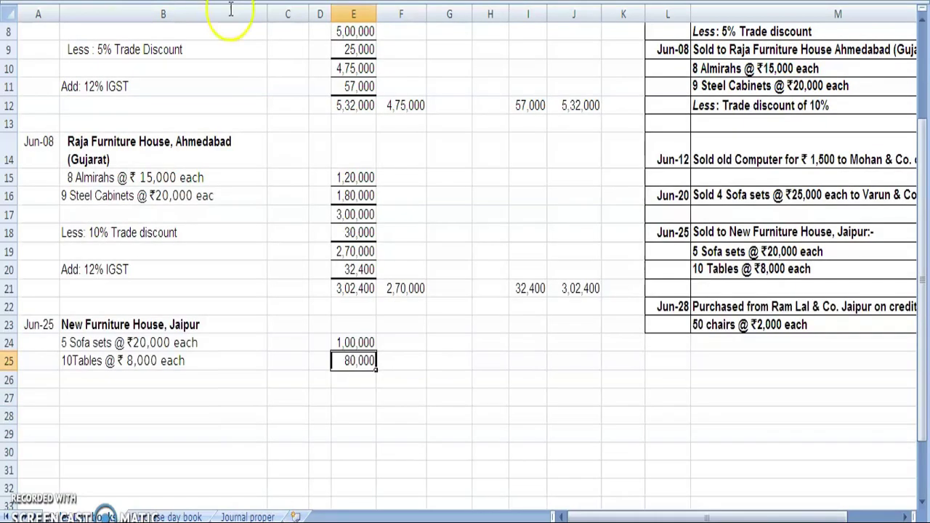
{"action": "left_click", "coordinate": [355, 377]}
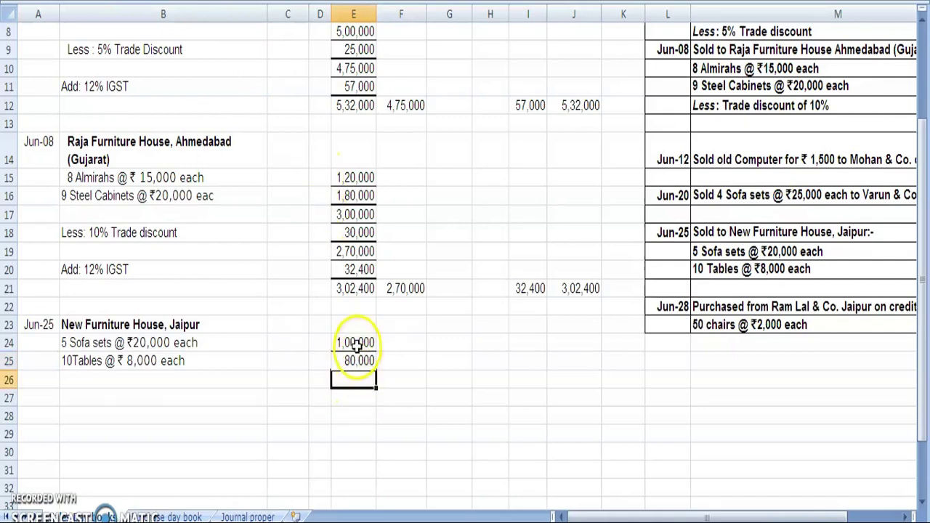
{"action": "left_click_drag", "start_coordinate": [354, 360], "coordinate": [353, 342]}
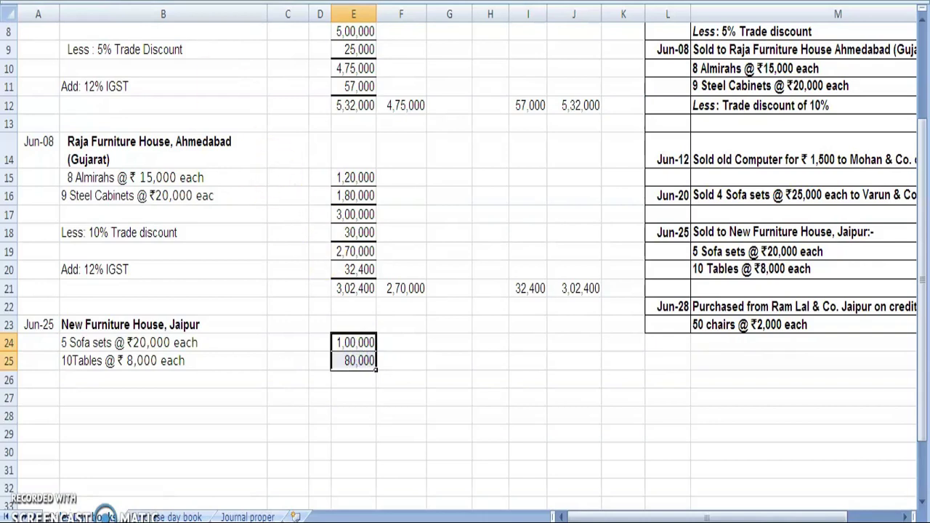
{"action": "left_click", "coordinate": [175, 2]}
{"action": "left_click", "coordinate": [178, 67]}
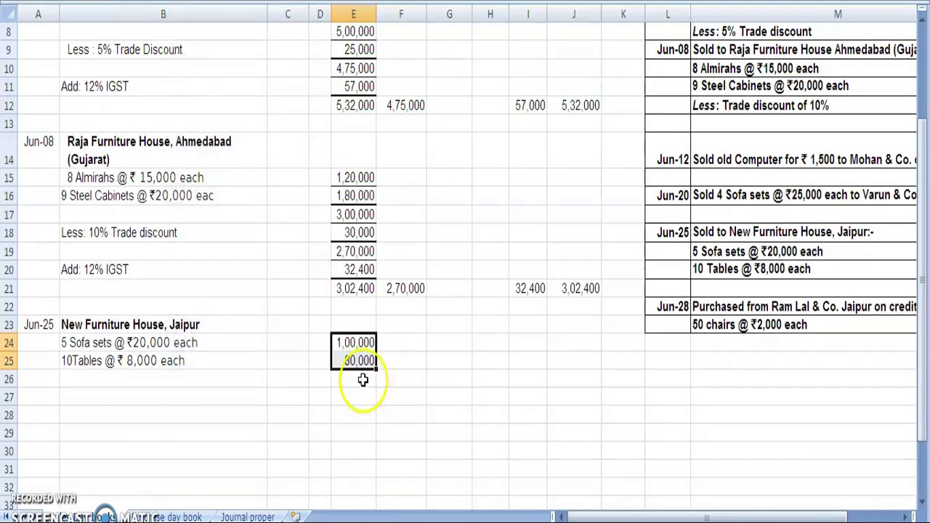
Step: Enter the subtotal 1,80,000 in E26 and apply a Thick Bottom Border beneath the tables amount in E25
{"action": "left_click", "coordinate": [362, 379]}
{"action": "type", "text": "1,80,000"}
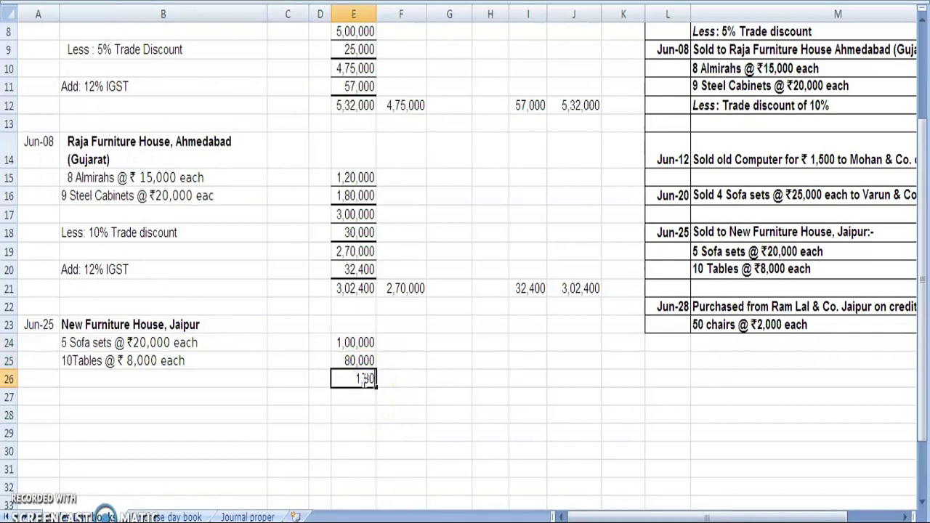
{"action": "left_click", "coordinate": [362, 361]}
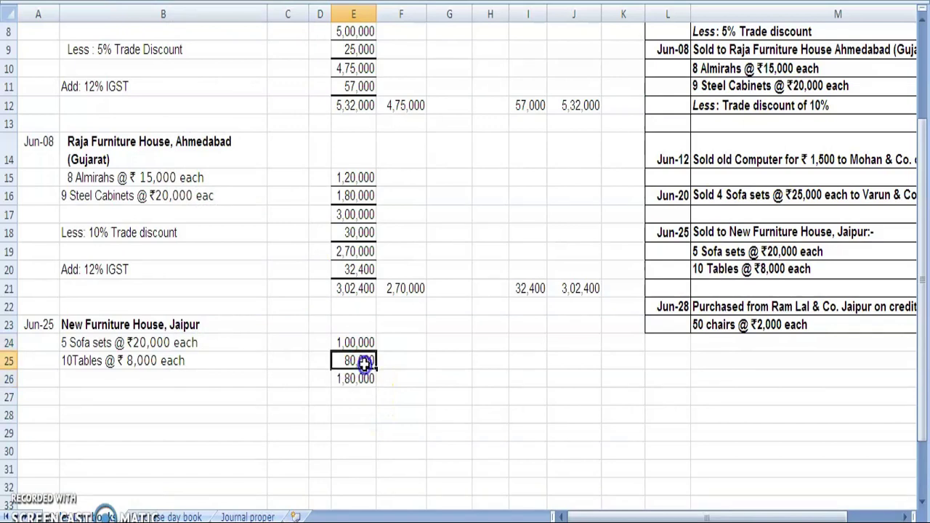
{"action": "left_click", "coordinate": [177, 2]}
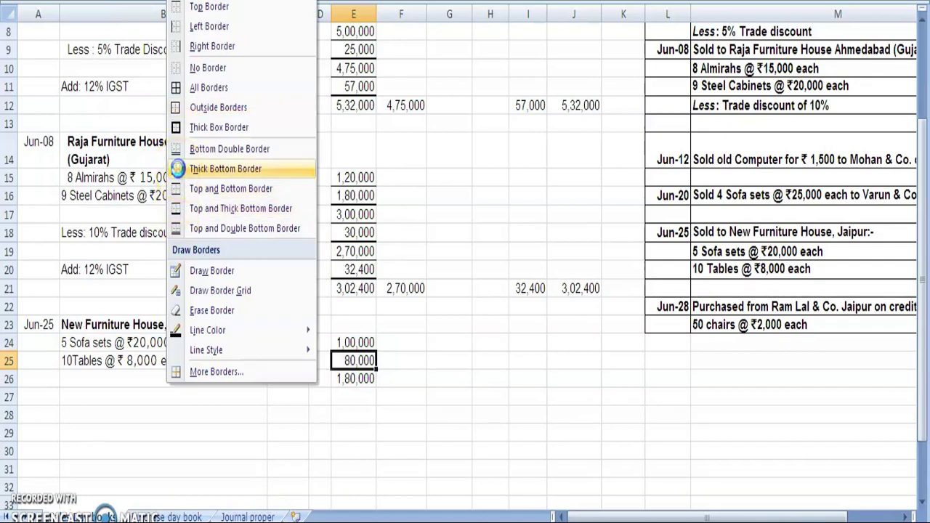
{"action": "left_click", "coordinate": [181, 170]}
{"action": "left_click", "coordinate": [320, 415]}
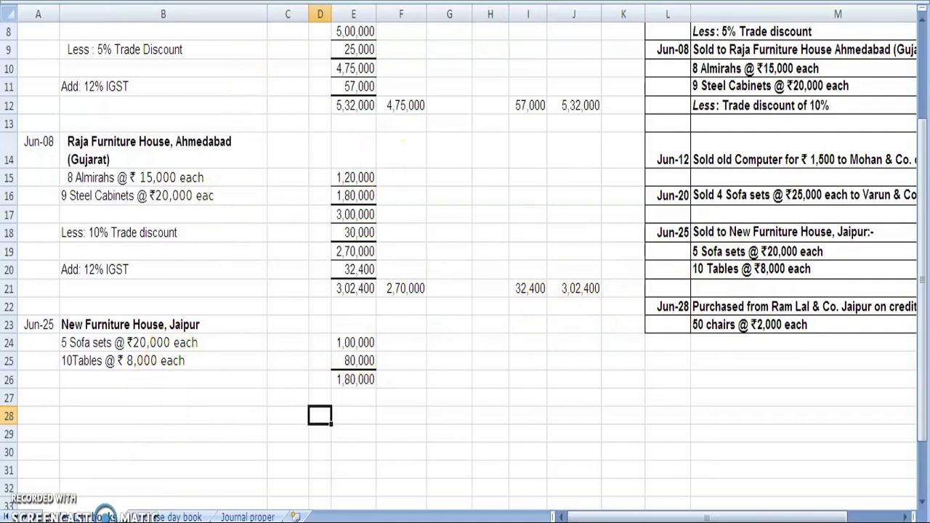
Step: Review the Sales Book from its title and column headings through the recorded sales to the Jun-25 row
{"action": "left_click", "coordinate": [923, 24]}
{"action": "left_click", "coordinate": [923, 24]}
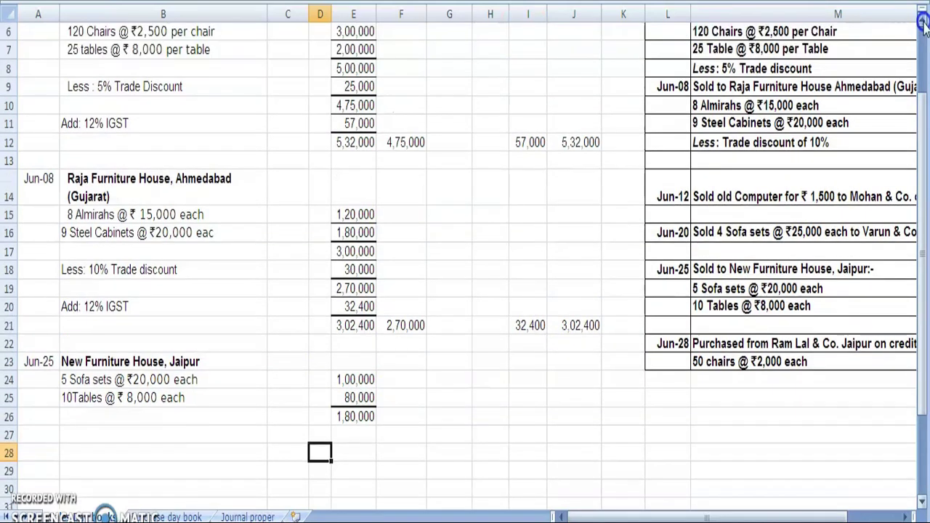
{"action": "left_click", "coordinate": [923, 24]}
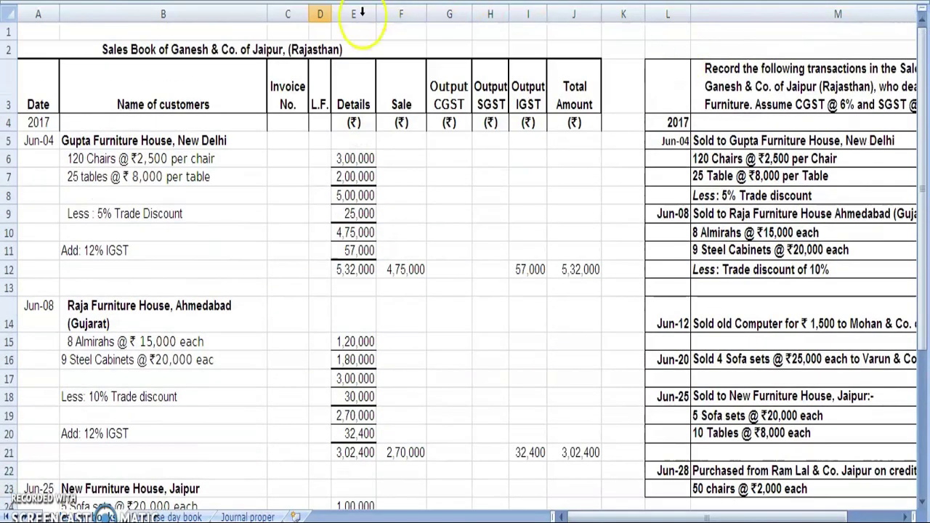
{"action": "left_click", "coordinate": [320, 49]}
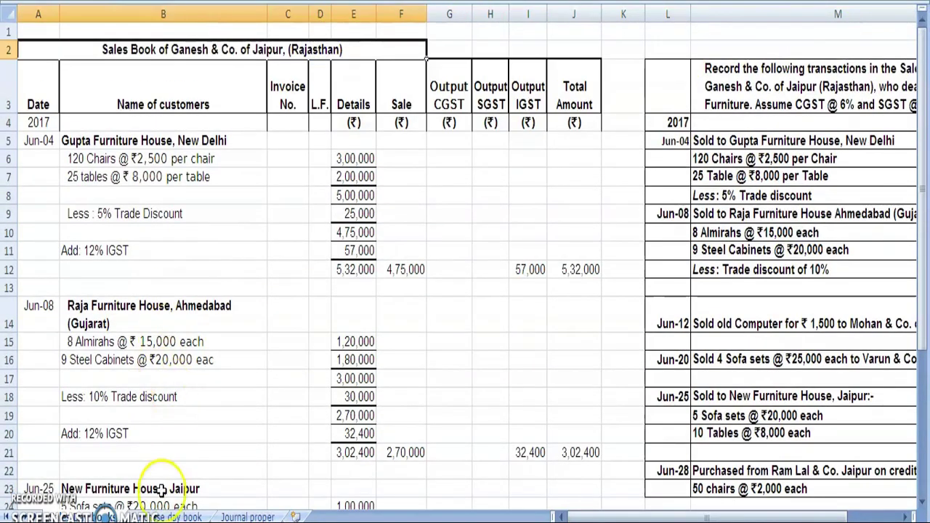
{"action": "key", "text": "Down"}
{"action": "key", "text": "Down"}
{"action": "key", "text": "Down"}
{"action": "key", "text": "Down"}
{"action": "key", "text": "Down"}
{"action": "key", "text": "Down"}
{"action": "key", "text": "Down"}
{"action": "key", "text": "Down"}
{"action": "key", "text": "Down"}
{"action": "key", "text": "Down"}
{"action": "key", "text": "Down"}
{"action": "key", "text": "Down"}
{"action": "key", "text": "Down"}
{"action": "key", "text": "Down"}
{"action": "key", "text": "Down"}
{"action": "key", "text": "Down"}
{"action": "key", "text": "Down"}
{"action": "key", "text": "Down"}
{"action": "key", "text": "Down"}
{"action": "key", "text": "Down"}
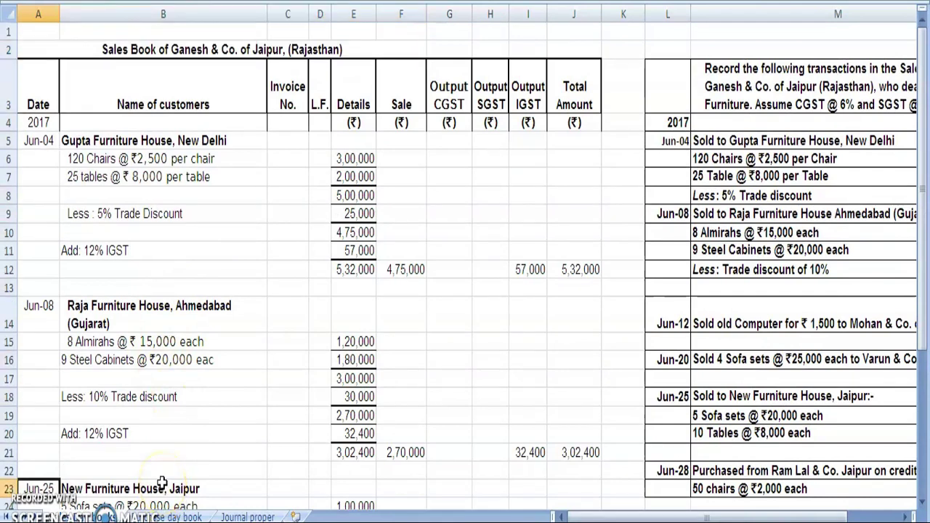
Step: Enter the tax labels "Add: 6% CGST" in B27 and "Add:6% SGST" in B28 for the Jun-25 sale
{"action": "key", "text": "Down"}
{"action": "key", "text": "Down"}
{"action": "key", "text": "Down"}
{"action": "key", "text": "Down"}
{"action": "key", "text": "Down"}
{"action": "key", "text": "Down"}
{"action": "key", "text": "Down"}
{"action": "key", "text": "Down"}
{"action": "key", "text": "Down"}
{"action": "key", "text": "Down"}
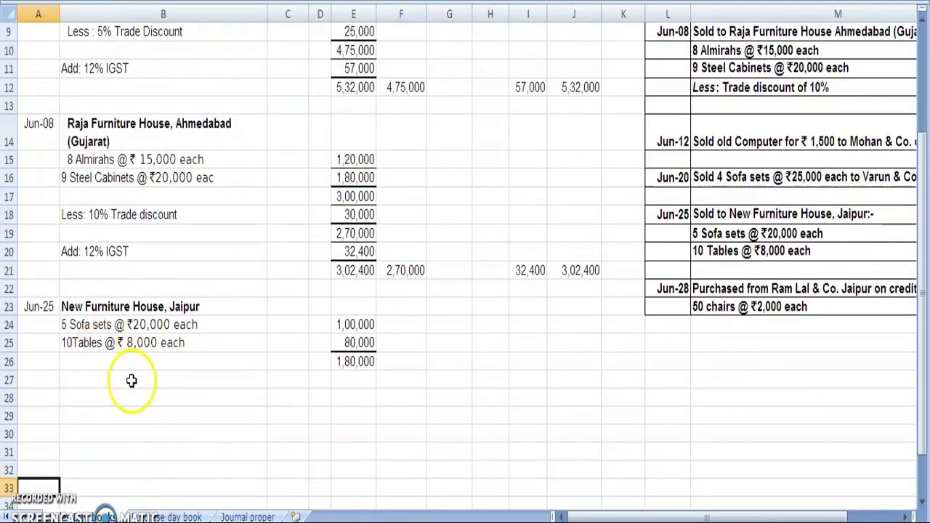
{"action": "left_click", "coordinate": [132, 381]}
{"action": "type", "text": "Add: 6"}
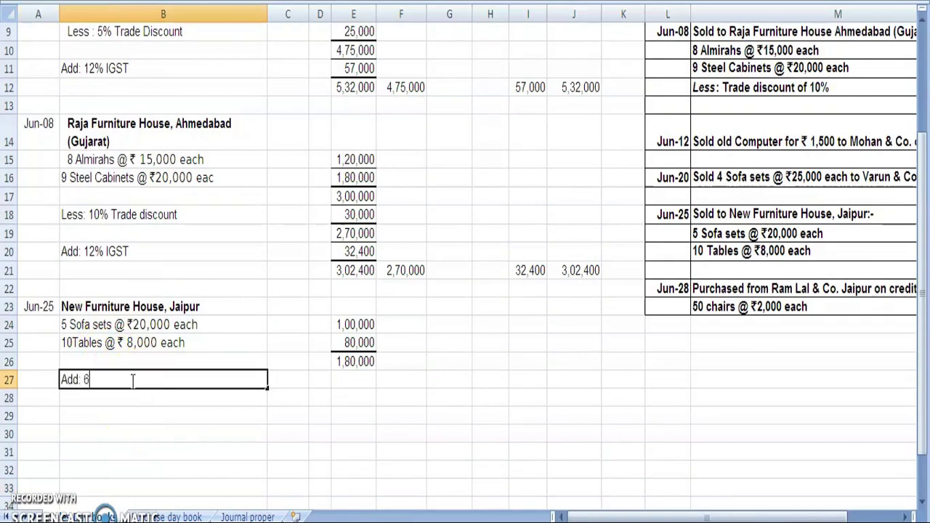
{"action": "type", "text": "% CGST"}
{"action": "key", "text": "Return"}
{"action": "type", "text": "Add"}
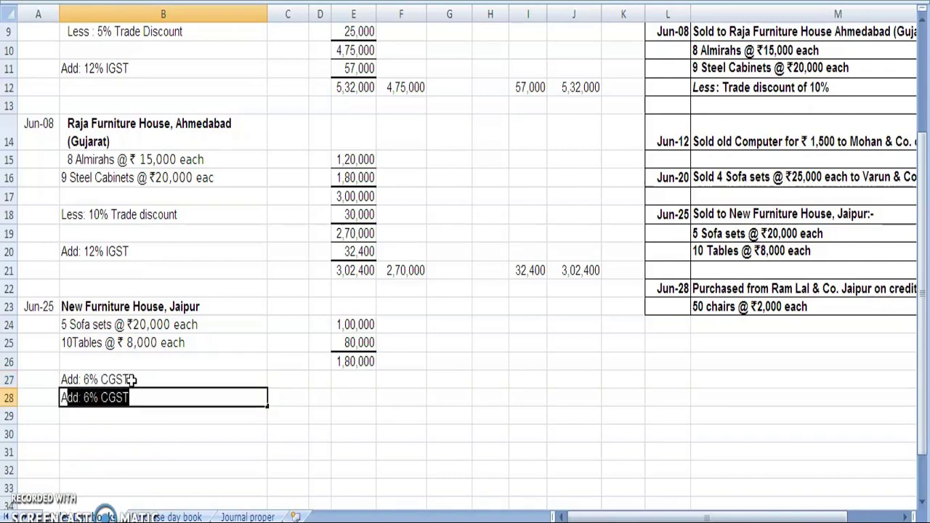
{"action": "type", "text": ":6% SGST"}
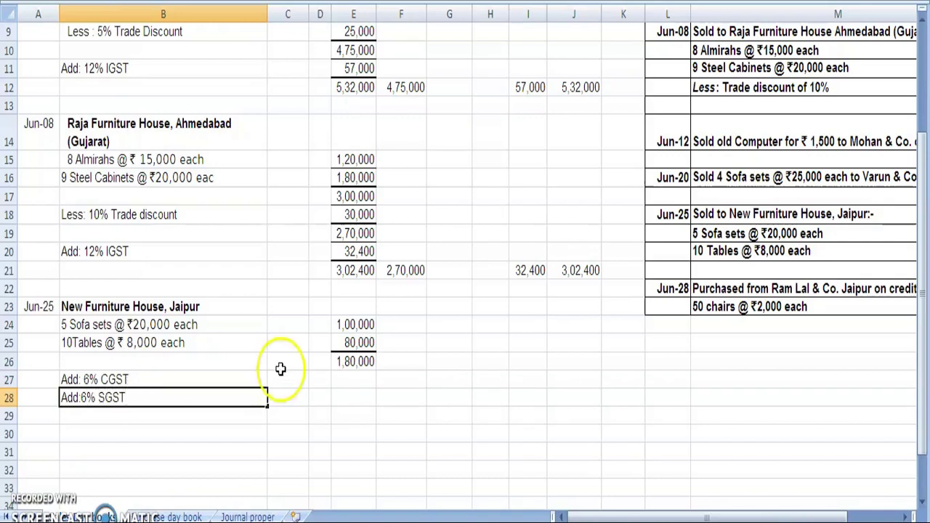
Step: Enter the tax amounts 10,800 in E27 for CGST and 10,800 in E28 for SGST
{"action": "left_click", "coordinate": [358, 381]}
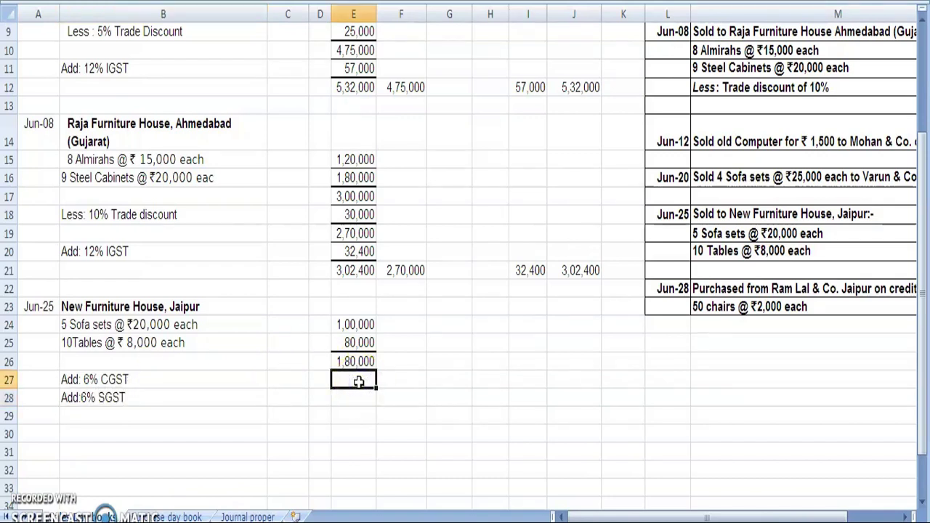
{"action": "type", "text": "10,800"}
{"action": "key", "text": "Return"}
{"action": "type", "text": "10,800"}
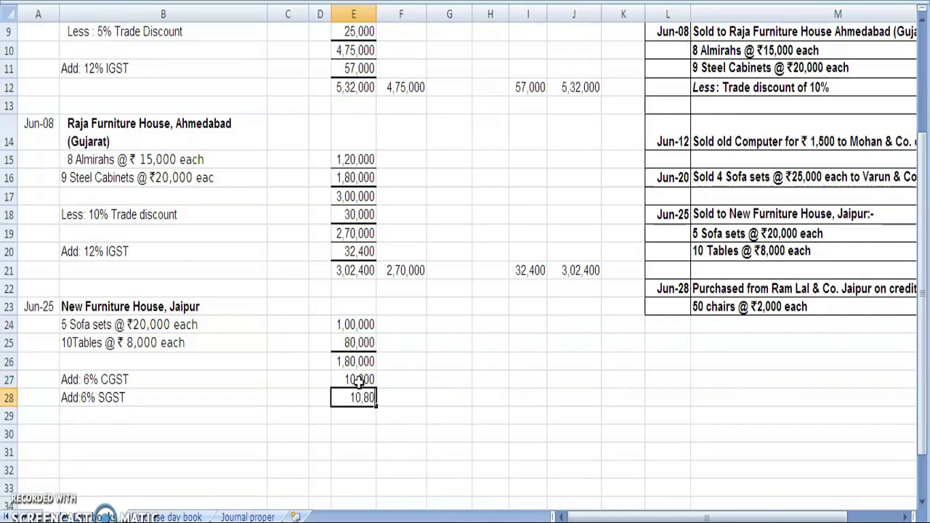
Step: Enter the Jun-25 sale's Details total 2,01,600 in E29, beneath the subtotal and tax amounts
{"action": "left_click", "coordinate": [367, 361]}
{"action": "left_click_drag", "start_coordinate": [367, 361], "coordinate": [364, 414]}
{"action": "left_click", "coordinate": [364, 414]}
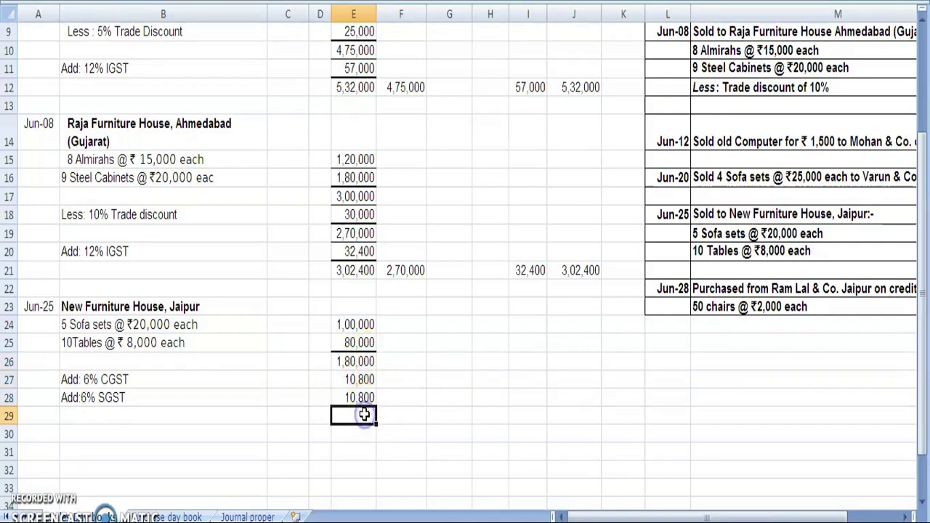
{"action": "key", "text": "shift+Up"}
{"action": "key", "text": "shift+Up"}
{"action": "key", "text": "shift+Up"}
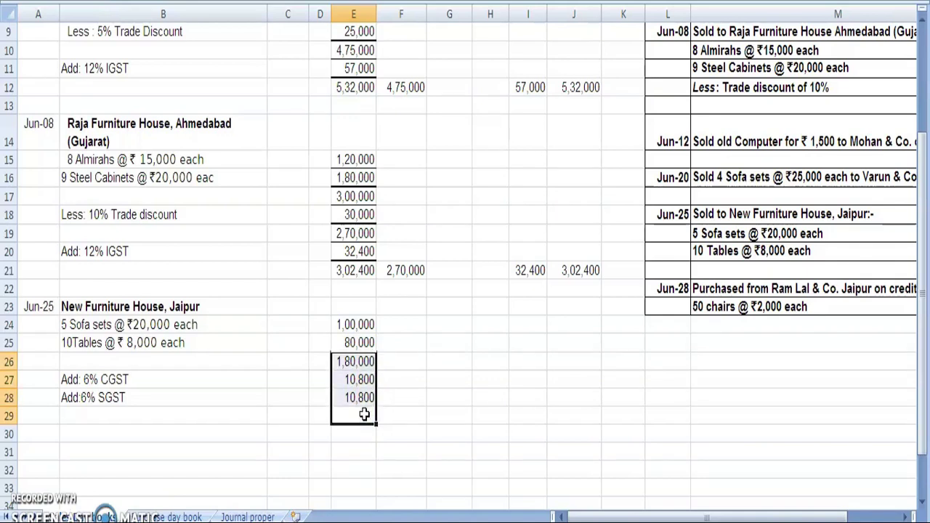
{"action": "key", "text": "Down"}
{"action": "left_click", "coordinate": [364, 414]}
{"action": "type", "text": "2"}
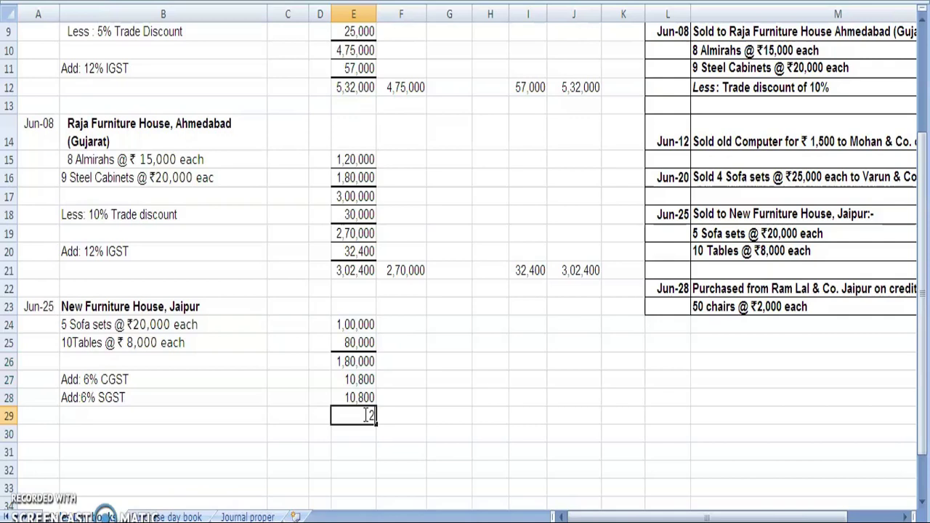
{"action": "type", "text": ",01,6"}
{"action": "key", "text": "BackSpace"}
{"action": "key", "text": "BackSpace"}
{"action": "type", "text": "1,600"}
Step: Fill row 29 with Sale 1,80,000, Output CGST 10,800, Output SGST 10,800 and Total Amount 2,01,600, leaving Output IGST blank
{"action": "left_click", "coordinate": [412, 416]}
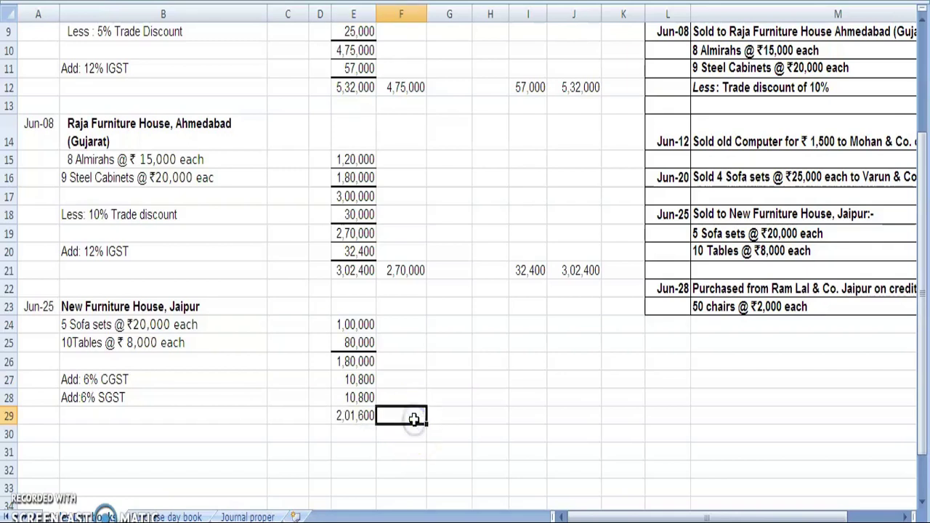
{"action": "type", "text": "1,80,000"}
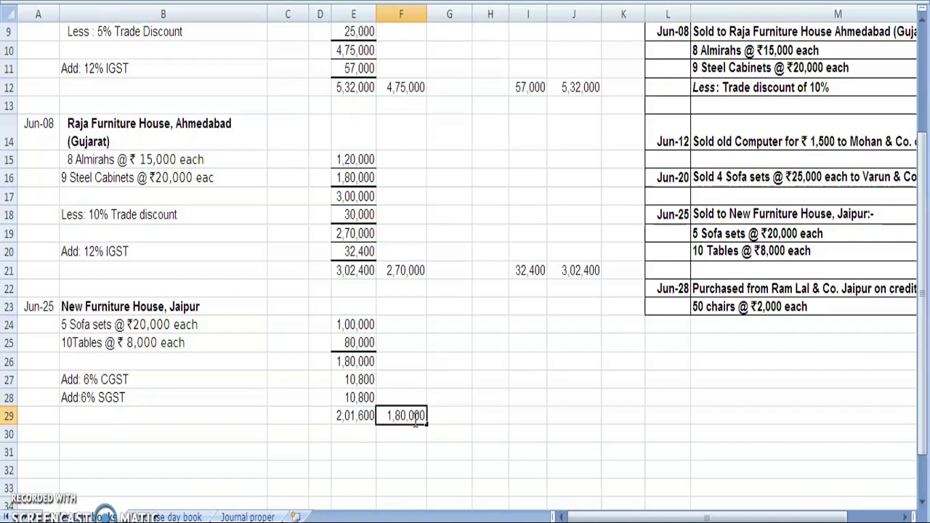
{"action": "key", "text": "Tab"}
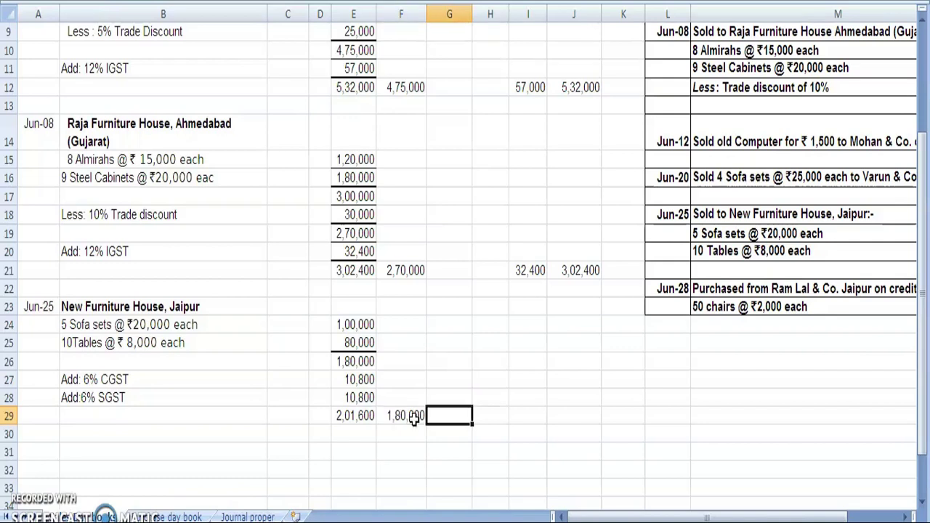
{"action": "type", "text": "10,800"}
{"action": "key", "text": "Tab"}
{"action": "type", "text": "10,800"}
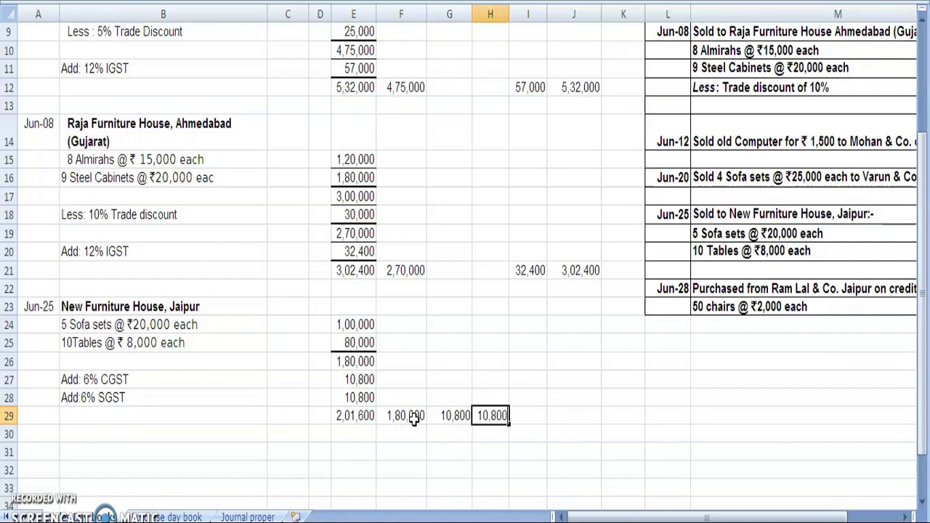
{"action": "key", "text": "Tab"}
{"action": "key", "text": "Tab"}
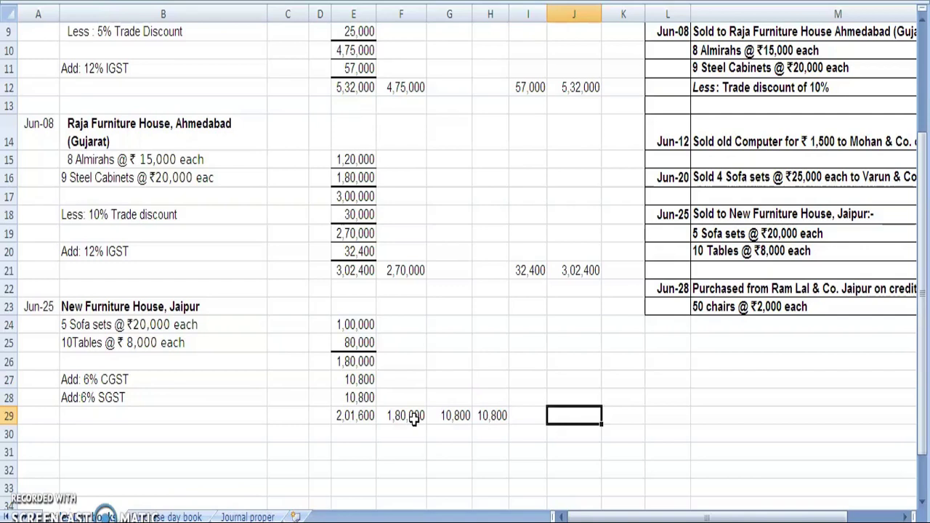
{"action": "type", "text": "2,0"}
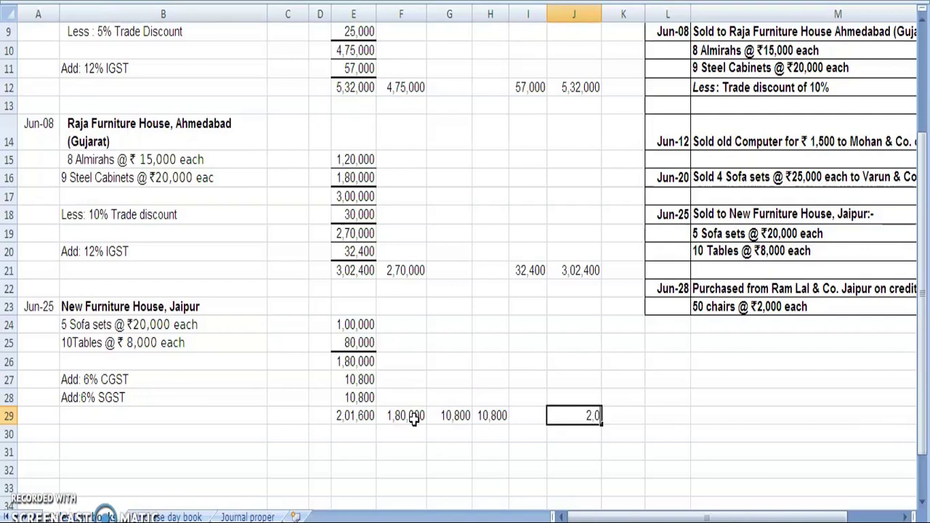
{"action": "type", "text": "1,600"}
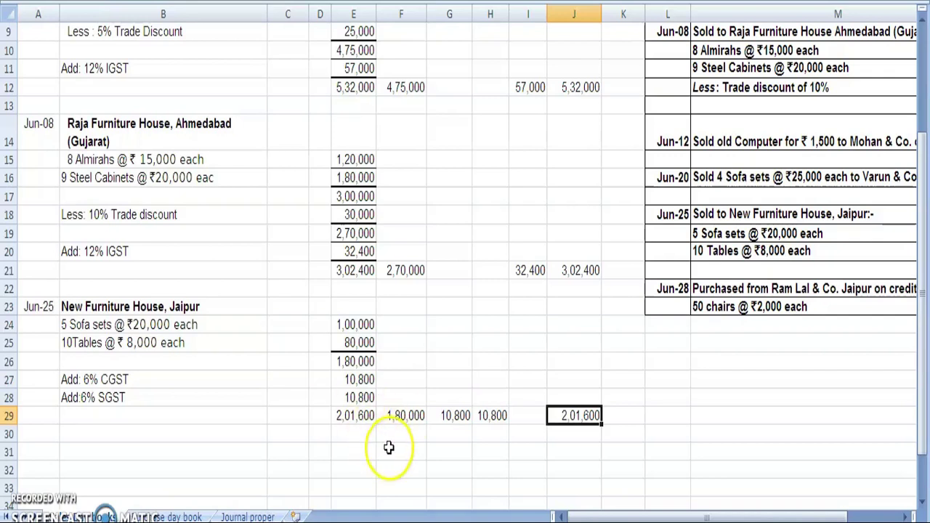
Step: Remove all borders from the Jun-08 Details amounts in E15:E21
{"action": "left_click", "coordinate": [354, 161]}
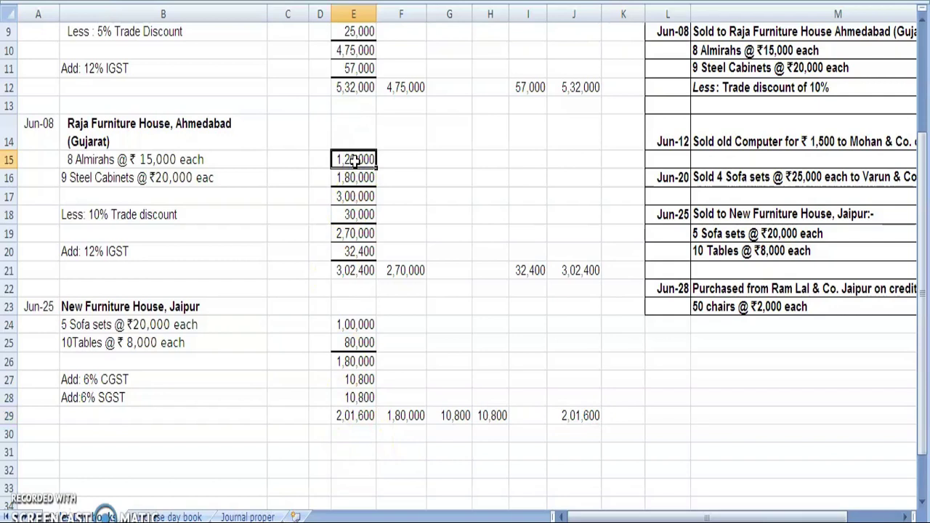
{"action": "key", "text": "shift+Down"}
{"action": "key", "text": "shift+Down"}
{"action": "key", "text": "shift+Down"}
{"action": "key", "text": "shift+Down"}
{"action": "key", "text": "shift+Down"}
{"action": "key", "text": "shift+Down"}
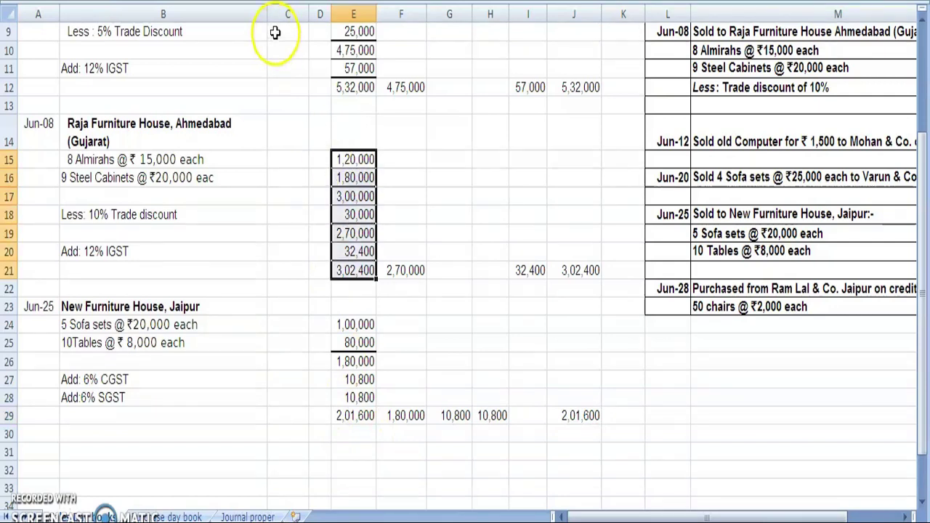
{"action": "left_click", "coordinate": [175, 1]}
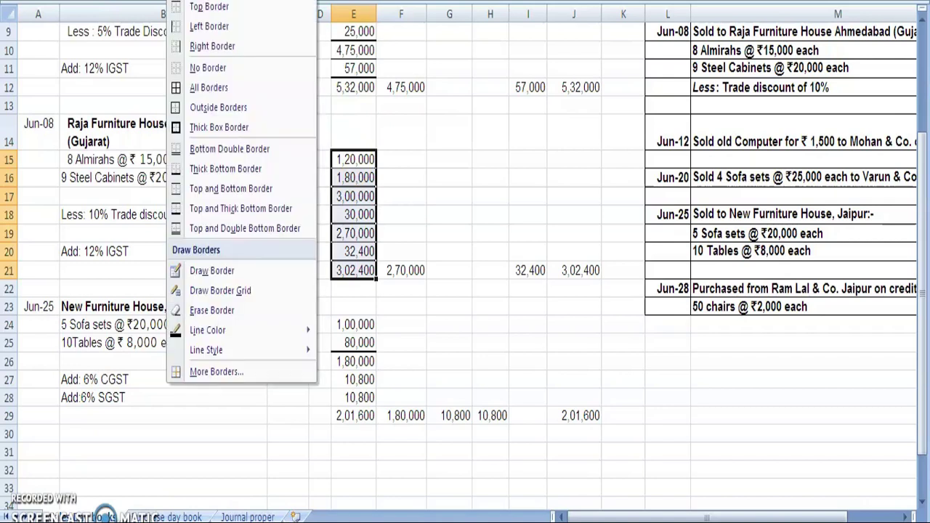
{"action": "left_click", "coordinate": [186, 65]}
Step: Apply a Thick Bottom Border beneath the Details amounts in E16, E18, E20 and E28
{"action": "left_click", "coordinate": [349, 177]}
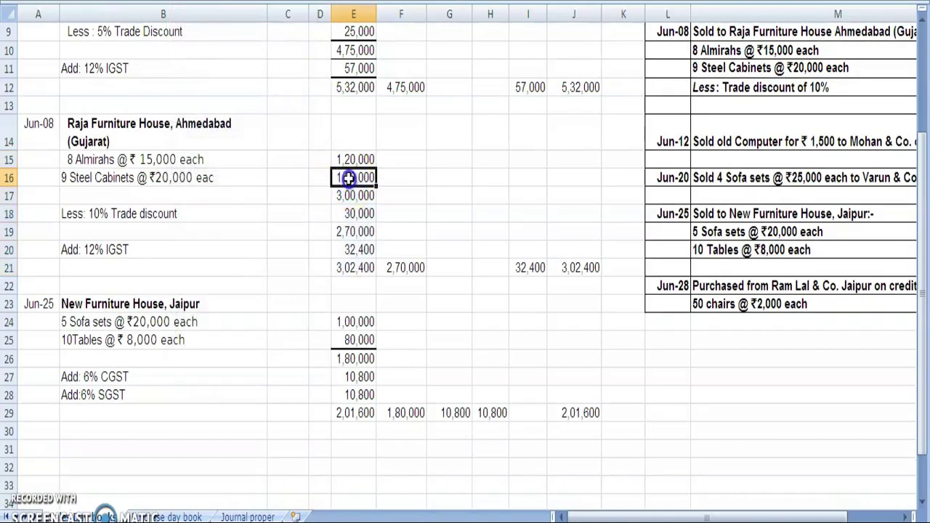
{"action": "left_click", "coordinate": [175, 0]}
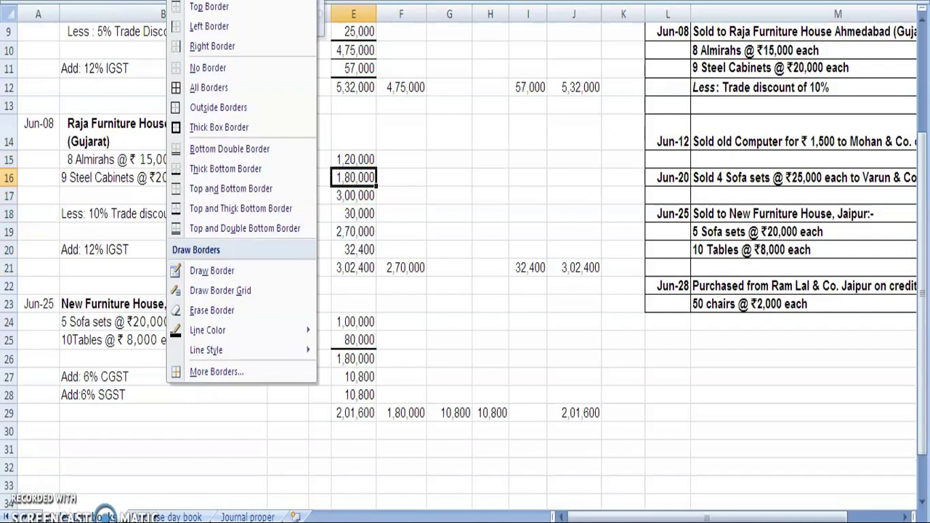
{"action": "left_click", "coordinate": [181, 168]}
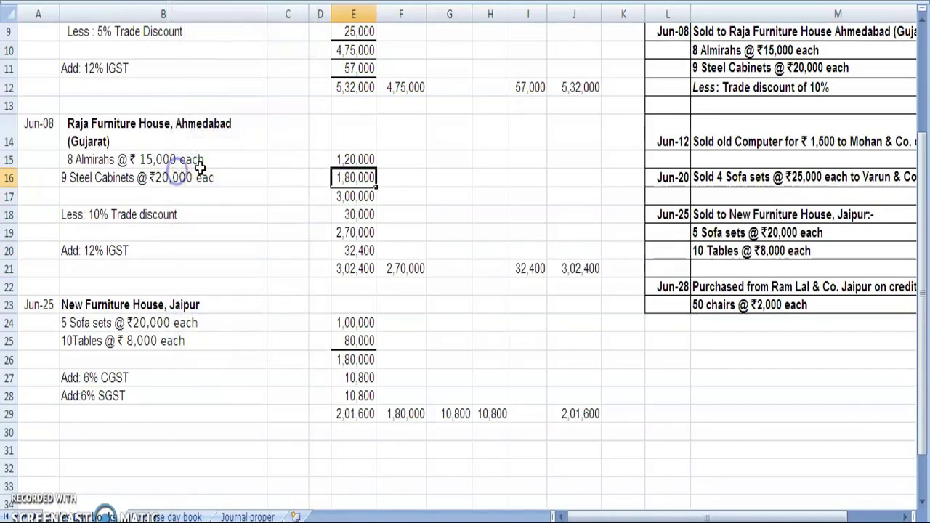
{"action": "left_click", "coordinate": [350, 215]}
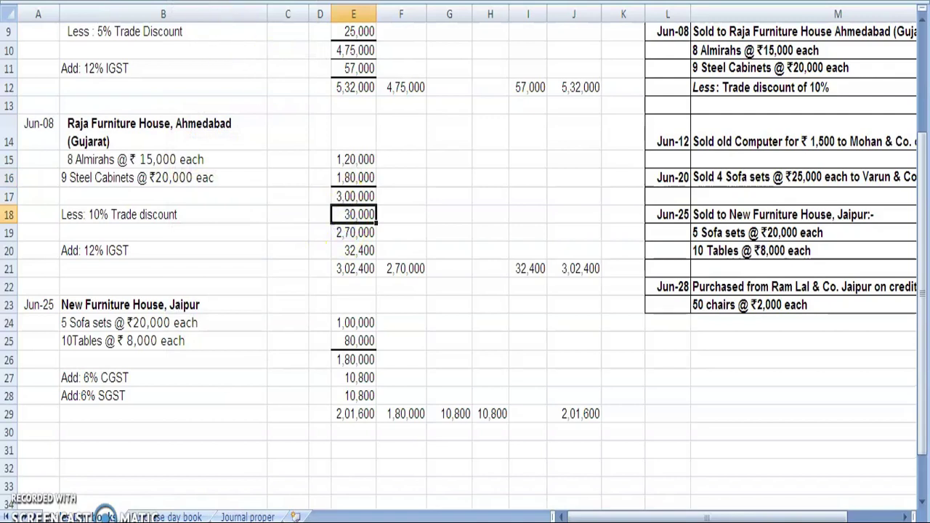
{"action": "left_click", "coordinate": [202, 5]}
{"action": "left_click", "coordinate": [359, 251]}
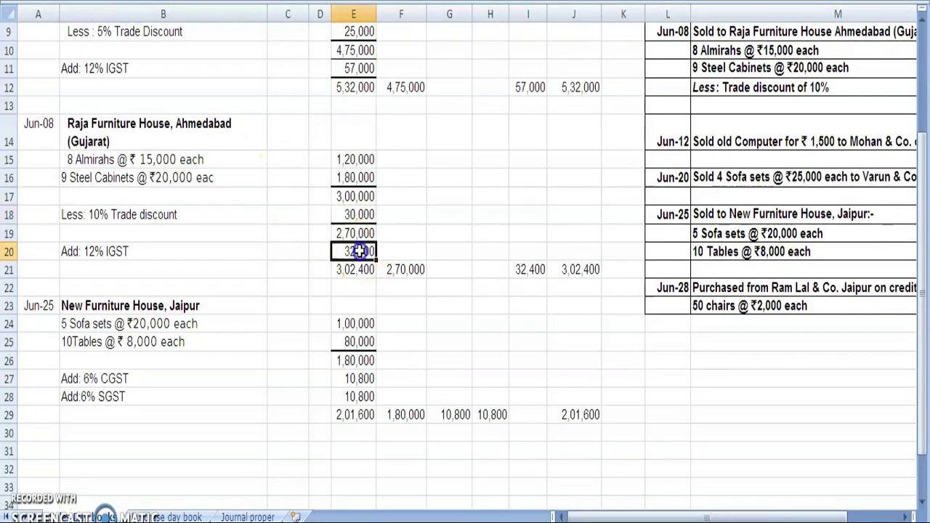
{"action": "left_click", "coordinate": [203, 5]}
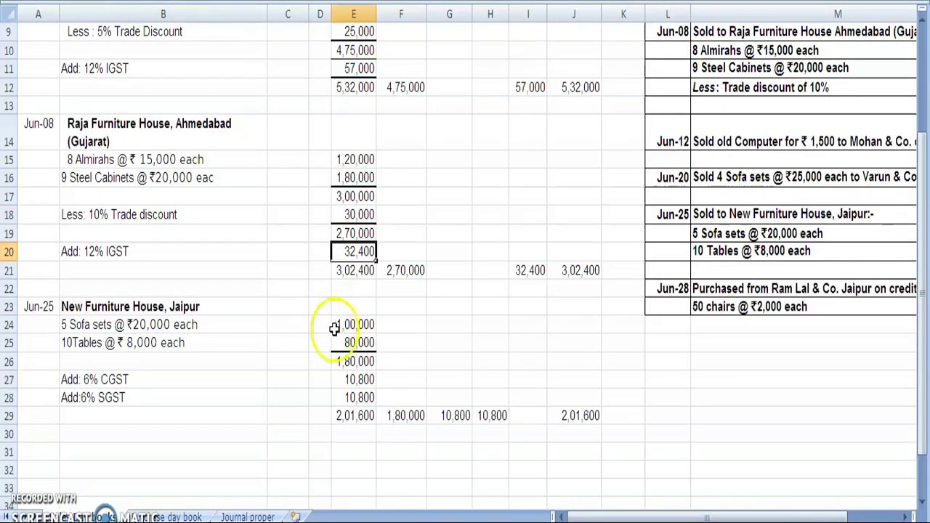
{"action": "left_click", "coordinate": [429, 368]}
{"action": "left_click", "coordinate": [367, 398]}
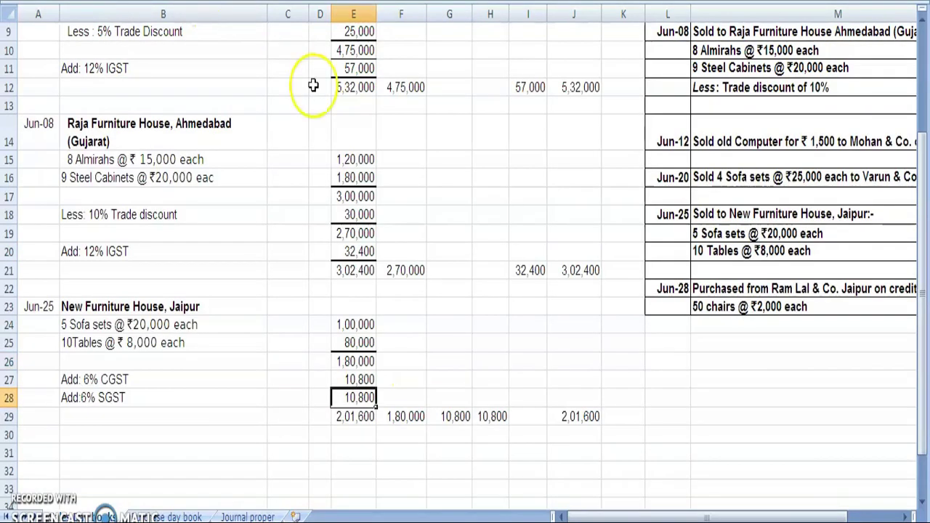
Step: Remove all borders from E4:E12 in the Details column, covering the Jun-04 amounts
{"action": "key", "text": "Up"}
{"action": "key", "text": "Up"}
{"action": "key", "text": "Up"}
{"action": "key", "text": "Up"}
{"action": "key", "text": "Up"}
{"action": "key", "text": "Up"}
{"action": "key", "text": "Up"}
{"action": "key", "text": "Up"}
{"action": "key", "text": "Up"}
{"action": "key", "text": "Up"}
{"action": "key", "text": "Up"}
{"action": "key", "text": "Up"}
{"action": "key", "text": "Up"}
{"action": "key", "text": "Up"}
{"action": "key", "text": "Up"}
{"action": "key", "text": "Up"}
{"action": "key", "text": "Up"}
{"action": "key", "text": "Up"}
{"action": "key", "text": "Up"}
{"action": "key", "text": "Up"}
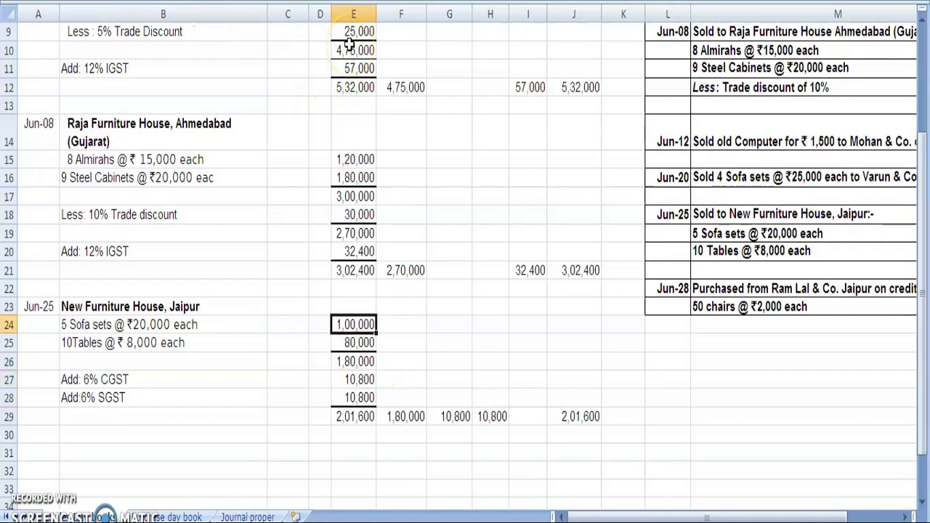
{"action": "key", "text": "Up"}
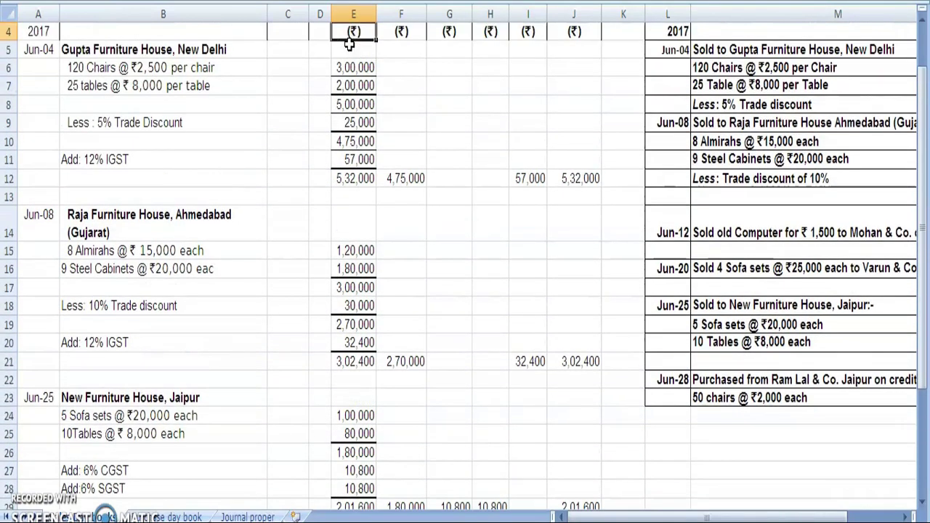
{"action": "key", "text": "shift+Down"}
{"action": "key", "text": "shift+Down"}
{"action": "key", "text": "shift+Down"}
{"action": "key", "text": "shift+Down"}
{"action": "key", "text": "shift+Down"}
{"action": "key", "text": "shift+Down"}
{"action": "key", "text": "shift+Down"}
{"action": "key", "text": "shift+Down"}
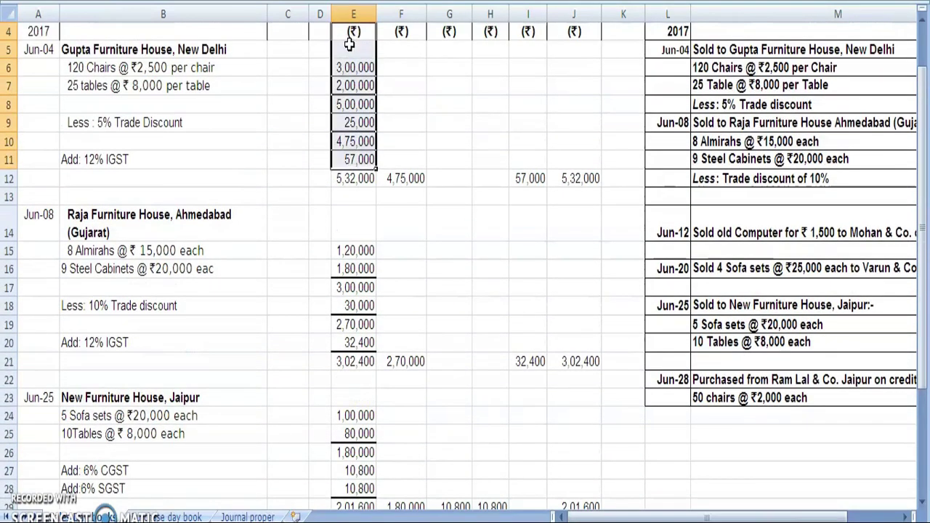
{"action": "key", "text": "alt+h"}
{"action": "key", "text": "b"}
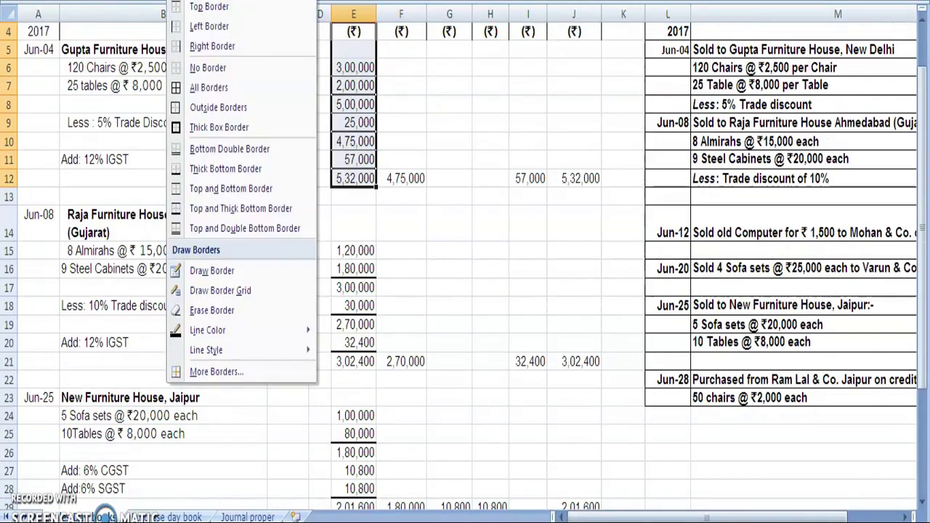
{"action": "left_click", "coordinate": [193, 70]}
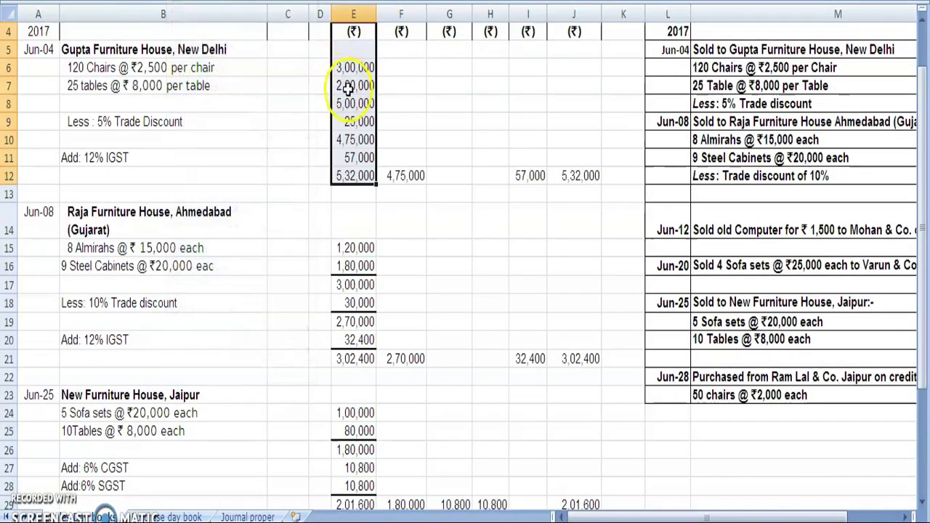
Step: Apply a Thick Bottom Border beneath the Jun-04 Details amounts in E7, E9 and E11
{"action": "left_click", "coordinate": [354, 86]}
{"action": "double_click", "coordinate": [354, 85]}
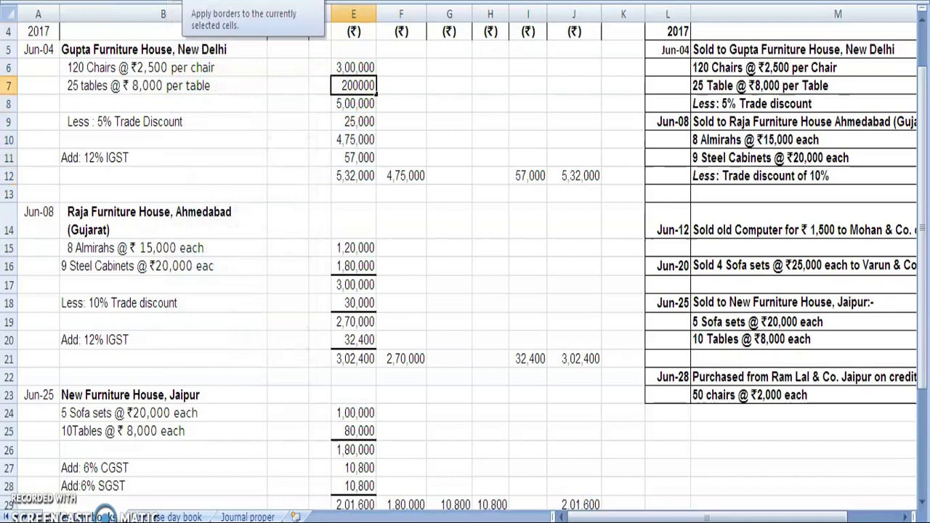
{"action": "left_click", "coordinate": [401, 93]}
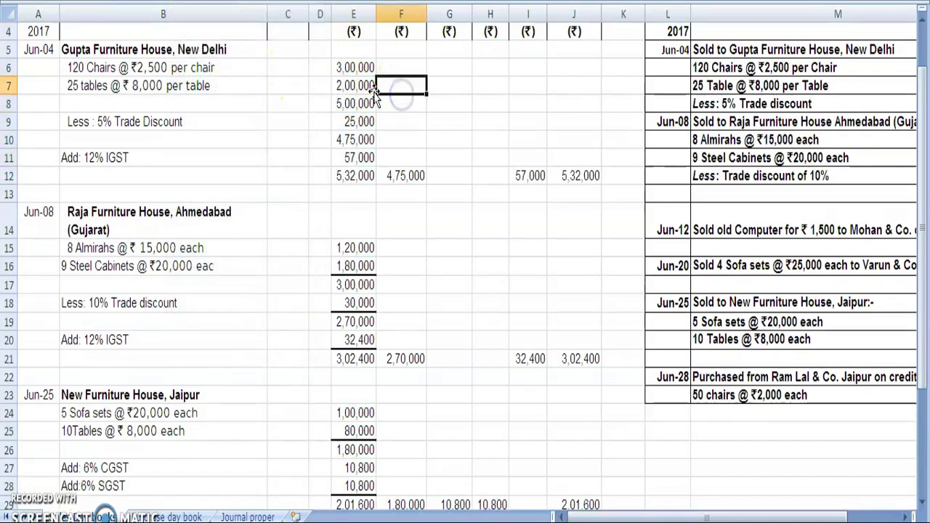
{"action": "left_click", "coordinate": [367, 85]}
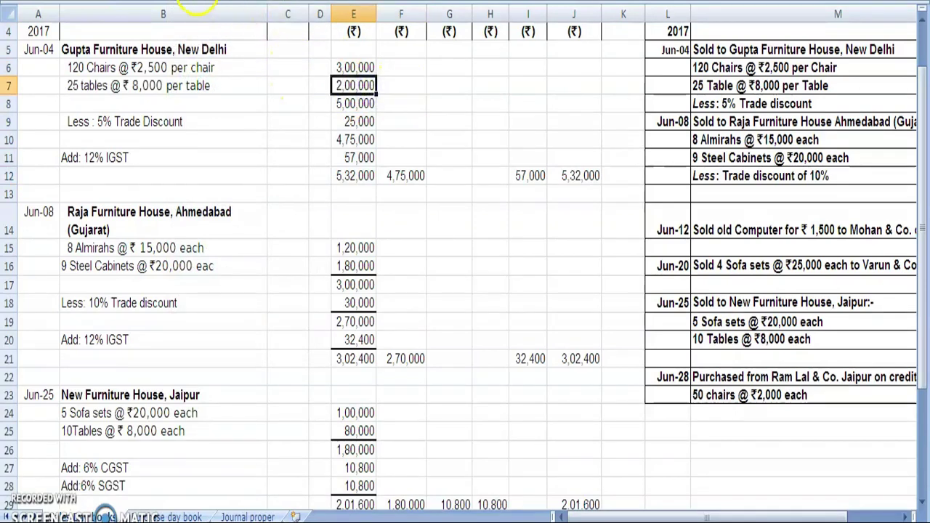
{"action": "left_click", "coordinate": [178, 0]}
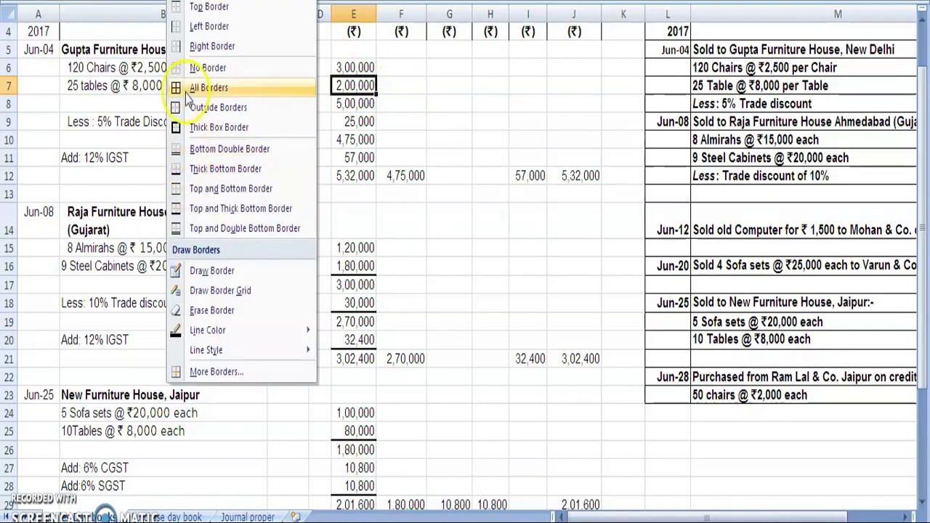
{"action": "left_click", "coordinate": [180, 168]}
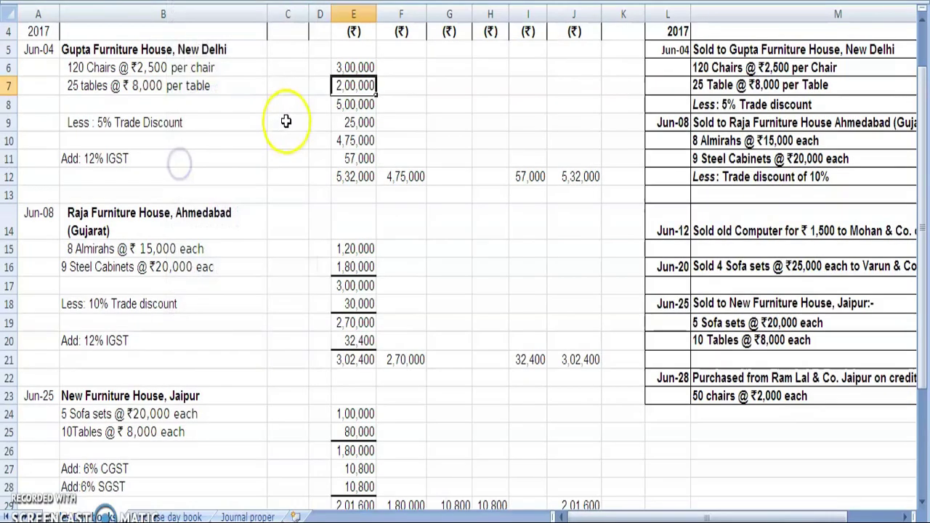
{"action": "left_click", "coordinate": [339, 124]}
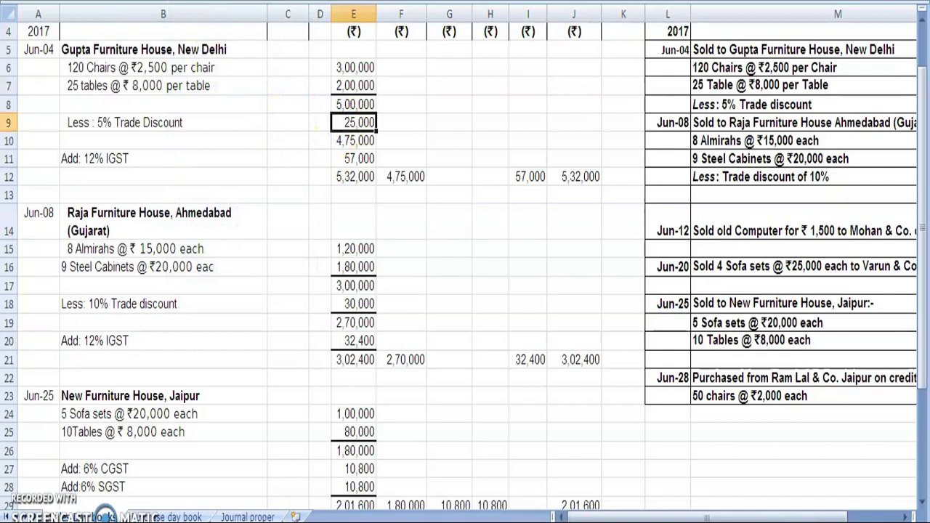
{"action": "left_click", "coordinate": [178, 1]}
{"action": "left_click", "coordinate": [363, 158]}
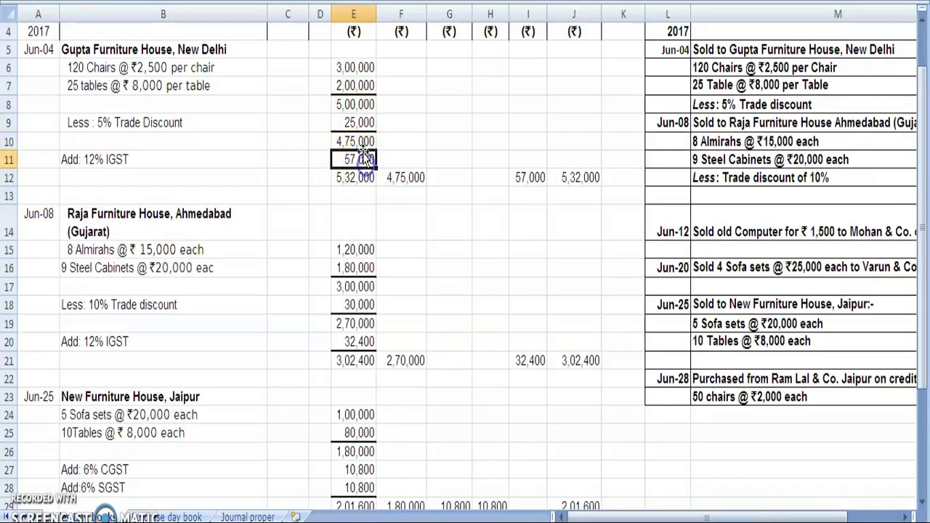
{"action": "key", "text": "F4"}
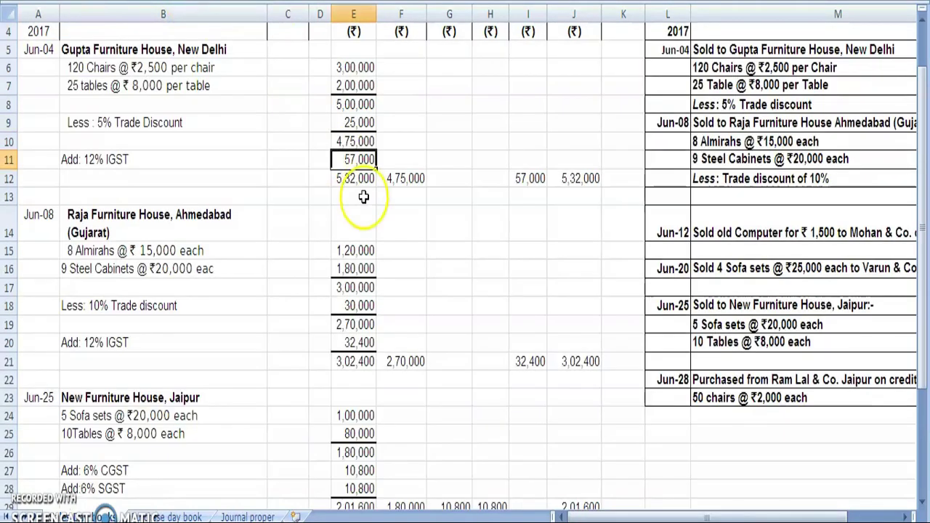
Step: Enter the totals in row 30: Sale 9,25,000, Output CGST 10,800, Output SGST 10,800, Output IGST 89,400 and Total Amount 10,36,000
{"action": "key", "text": "Down"}
{"action": "key", "text": "Down"}
{"action": "key", "text": "Down"}
{"action": "key", "text": "Down"}
{"action": "key", "text": "Down"}
{"action": "key", "text": "Down"}
{"action": "key", "text": "Down"}
{"action": "key", "text": "Down"}
{"action": "key", "text": "Down"}
{"action": "key", "text": "Down"}
{"action": "key", "text": "Down"}
{"action": "key", "text": "Down"}
{"action": "key", "text": "Down"}
{"action": "key", "text": "Down"}
{"action": "key", "text": "Down"}
{"action": "key", "text": "Down"}
{"action": "key", "text": "Down"}
{"action": "key", "text": "Down"}
{"action": "key", "text": "Down"}
{"action": "key", "text": "Down"}
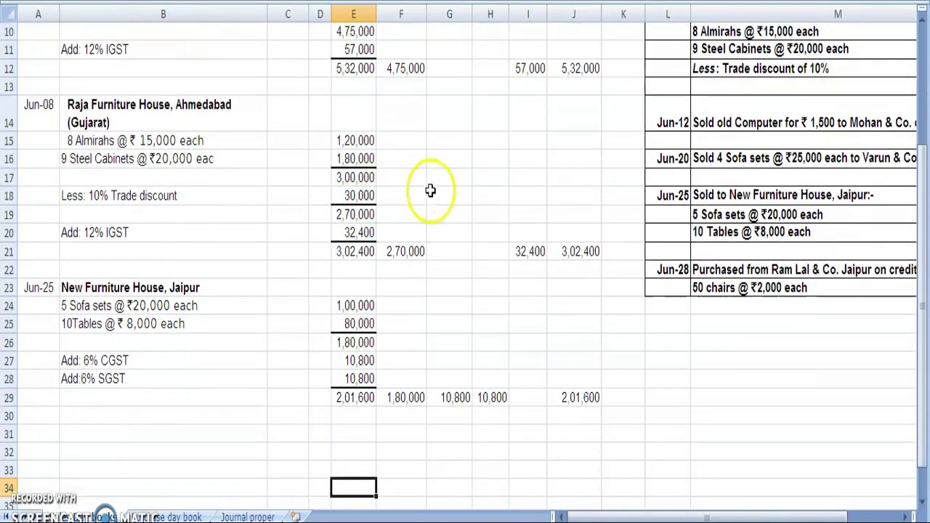
{"action": "left_click", "coordinate": [418, 420]}
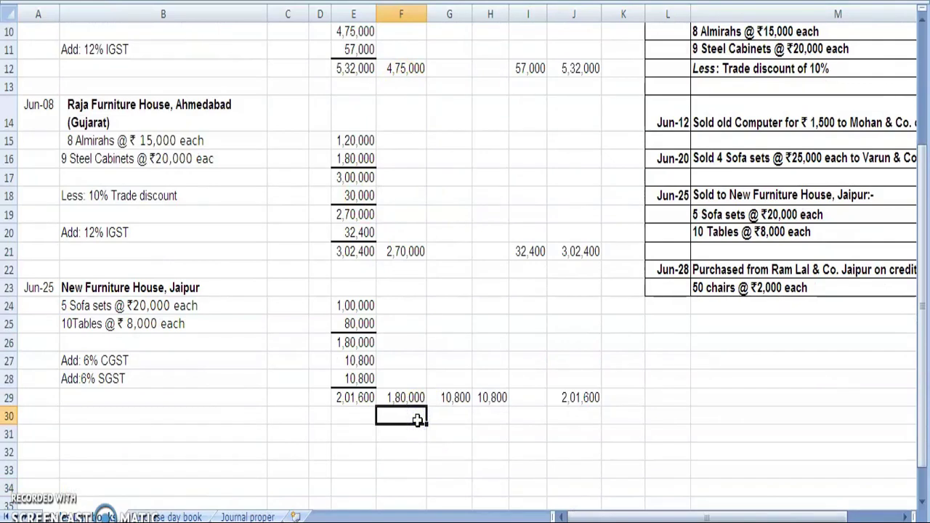
{"action": "double_click", "coordinate": [418, 420]}
{"action": "type", "text": "9,25,000"}
{"action": "key", "text": "Tab"}
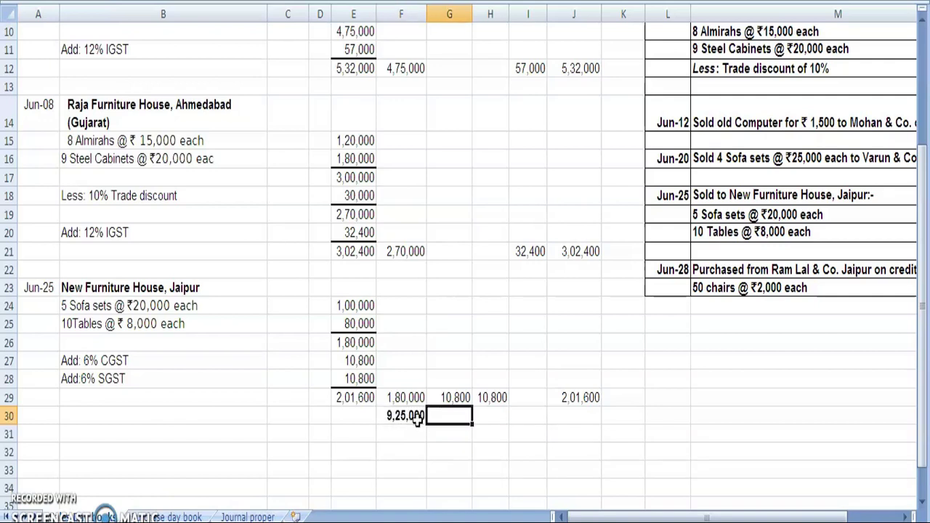
{"action": "type", "text": "10,80"}
{"action": "key", "text": "Tab"}
{"action": "type", "text": "10"}
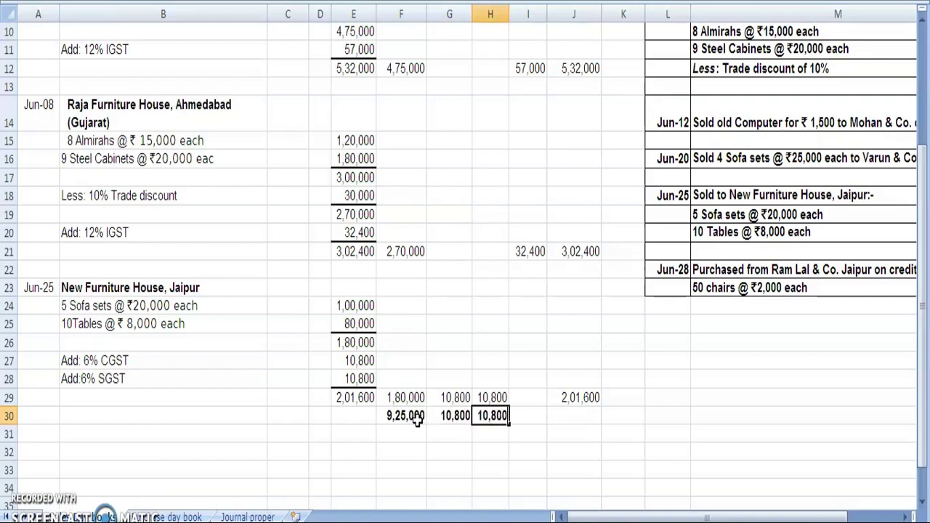
{"action": "type", "text": ",800"}
{"action": "key", "text": "Tab"}
{"action": "type", "text": "89"}
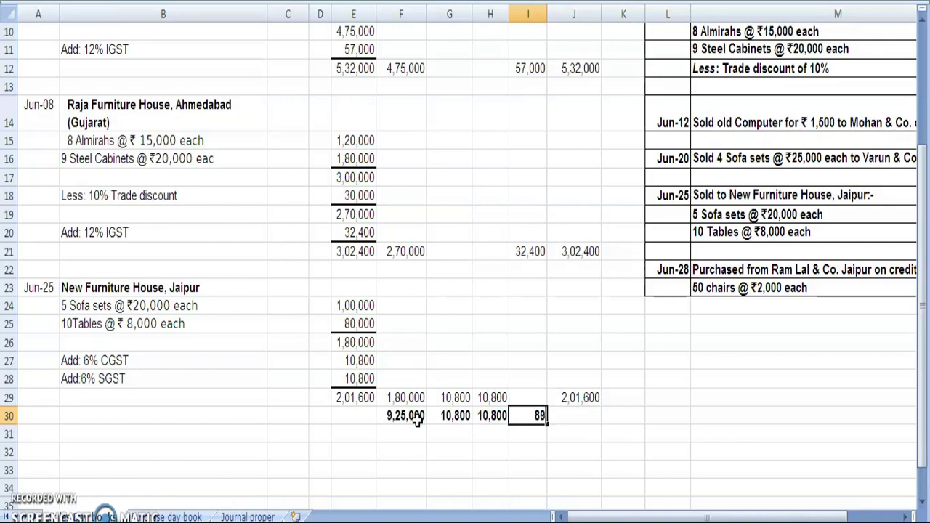
{"action": "type", "text": ",400"}
{"action": "key", "text": "Tab"}
{"action": "type", "text": "10"}
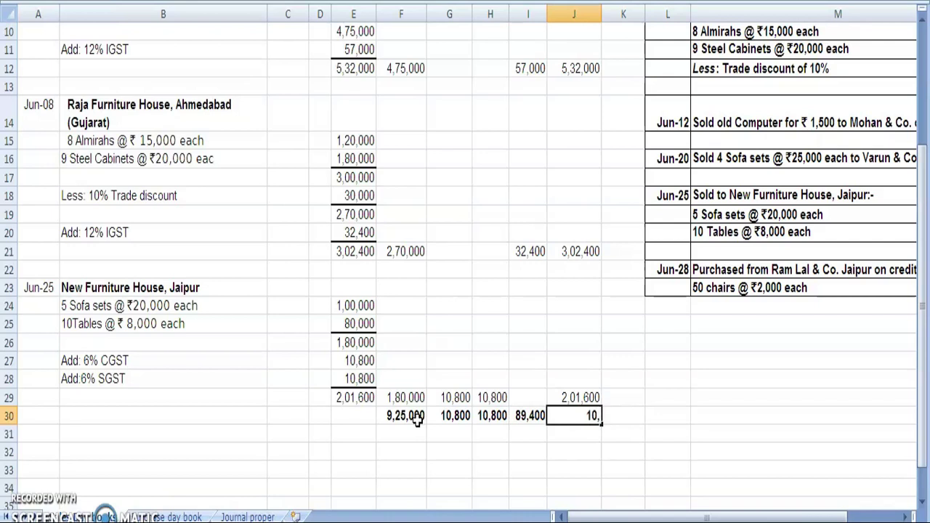
{"action": "type", "text": ",36,000"}
{"action": "key", "text": "Up"}
Step: Apply All Borders to the whole Sales Book table, from the Date heading in A3 to the Total Amount in J30
{"action": "key", "text": "Up"}
{"action": "key", "text": "Up"}
{"action": "key", "text": "Up"}
{"action": "key", "text": "Up"}
{"action": "key", "text": "Up"}
{"action": "key", "text": "Up"}
{"action": "key", "text": "Up"}
{"action": "key", "text": "Up"}
{"action": "key", "text": "Up"}
{"action": "key", "text": "Up"}
{"action": "key", "text": "Up"}
{"action": "key", "text": "Up"}
{"action": "key", "text": "Up"}
{"action": "key", "text": "Up"}
{"action": "key", "text": "Up"}
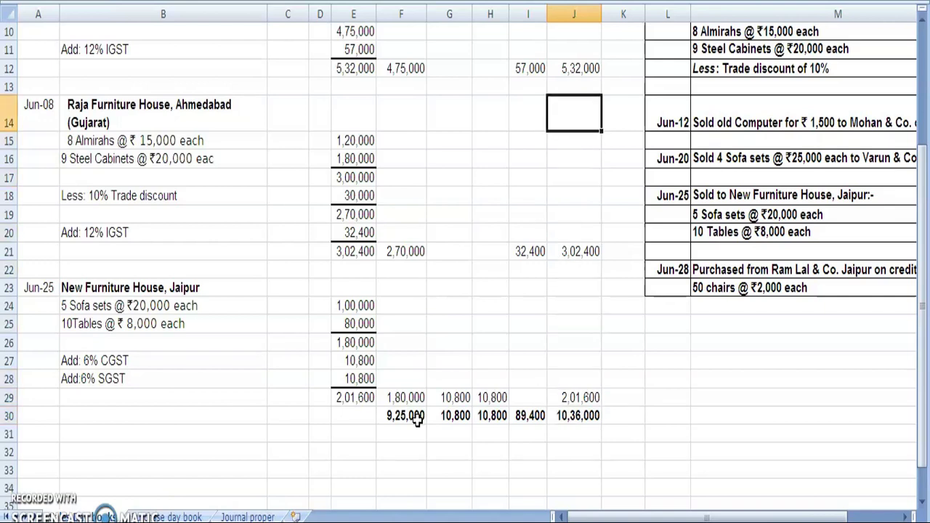
{"action": "key", "text": "Up"}
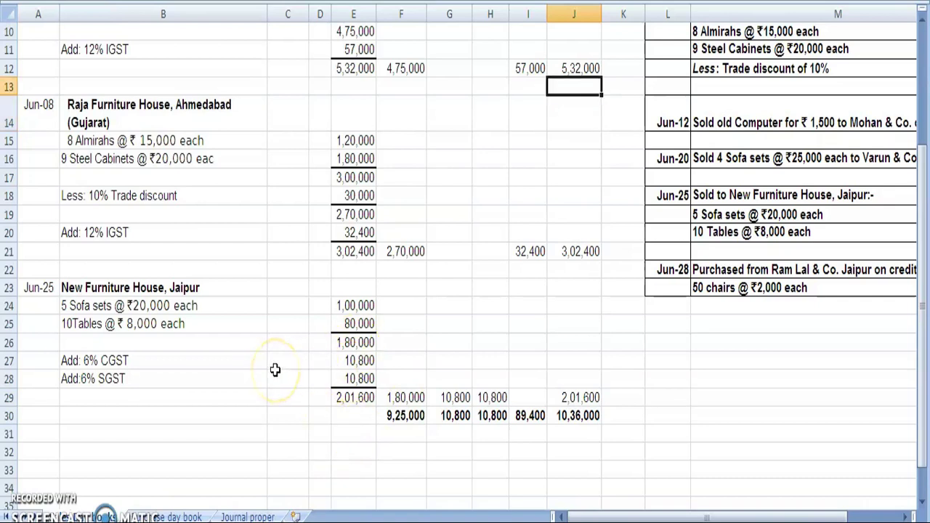
{"action": "key", "text": "Up"}
{"action": "key", "text": "Up"}
{"action": "key", "text": "Up"}
{"action": "key", "text": "Up"}
{"action": "key", "text": "Up"}
{"action": "key", "text": "Up"}
{"action": "key", "text": "Up"}
{"action": "key", "text": "Up"}
{"action": "key", "text": "Up"}
{"action": "key", "text": "Up"}
{"action": "key", "text": "Up"}
{"action": "key", "text": "Up"}
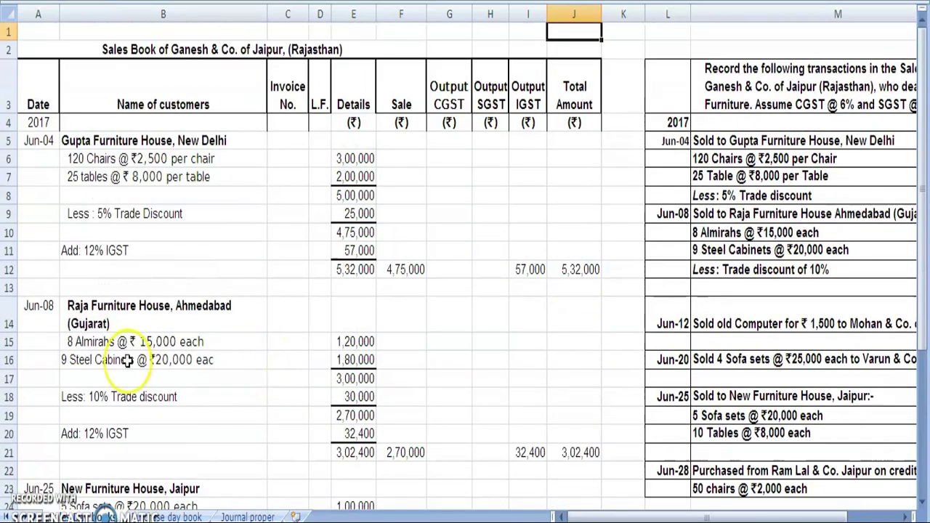
{"action": "left_click", "coordinate": [47, 92]}
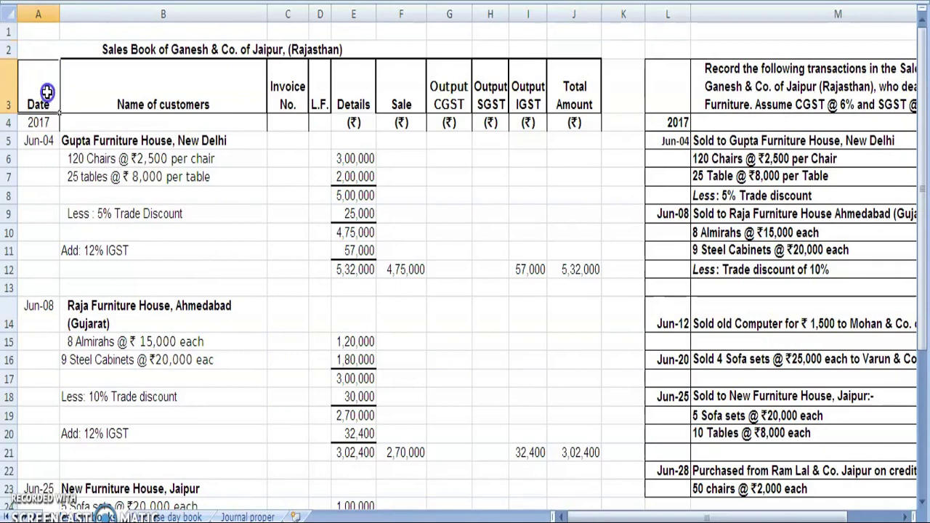
{"action": "key", "text": "shift+Right"}
{"action": "key", "text": "shift+Right"}
{"action": "key", "text": "shift+Right"}
{"action": "key", "text": "shift+Right"}
{"action": "key", "text": "shift+Right"}
{"action": "key", "text": "shift+Right"}
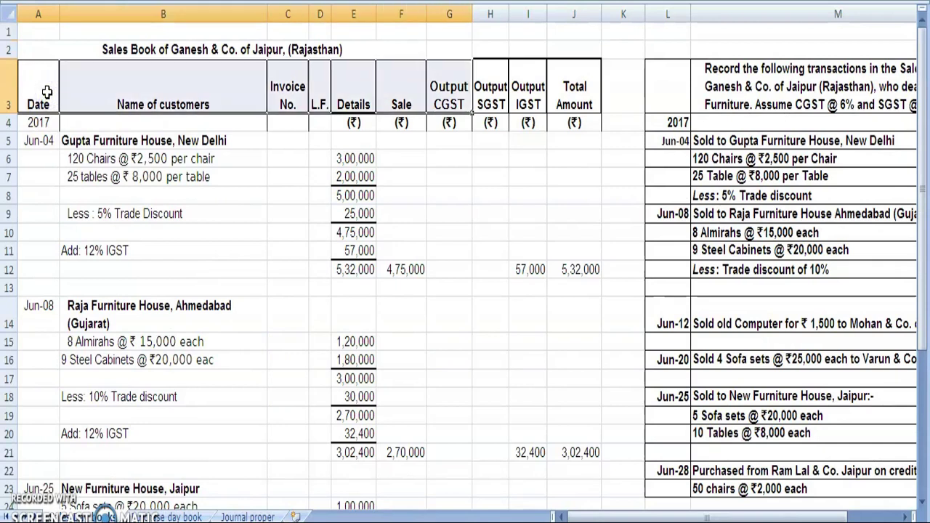
{"action": "key", "text": "shift+Right"}
{"action": "key", "text": "shift+Right"}
{"action": "key", "text": "shift+Right"}
{"action": "key", "text": "shift+Down"}
{"action": "key", "text": "shift+Down"}
{"action": "key", "text": "shift+Down"}
{"action": "key", "text": "shift+Down"}
{"action": "key", "text": "shift+Down"}
{"action": "key", "text": "shift+Down"}
{"action": "key", "text": "shift+Down"}
{"action": "key", "text": "shift+Down"}
{"action": "key", "text": "shift+Down"}
{"action": "key", "text": "shift+Down"}
{"action": "key", "text": "shift+Down"}
{"action": "key", "text": "shift+Down"}
{"action": "key", "text": "shift+Down"}
{"action": "key", "text": "shift+Down"}
{"action": "key", "text": "shift+Down"}
{"action": "key", "text": "shift+Down"}
{"action": "key", "text": "shift+Down"}
{"action": "key", "text": "shift+Down"}
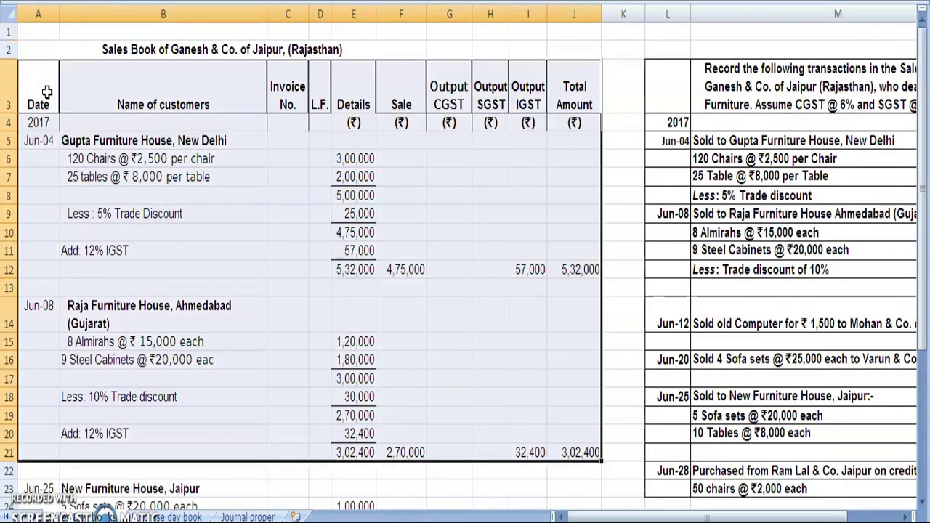
{"action": "key", "text": "shift+Down"}
{"action": "key", "text": "shift+Down"}
{"action": "key", "text": "shift+Down"}
{"action": "key", "text": "shift+Down"}
{"action": "key", "text": "shift+Down"}
{"action": "key", "text": "shift+Down"}
{"action": "key", "text": "shift+Down"}
{"action": "key", "text": "shift+Down"}
{"action": "key", "text": "shift+Down"}
{"action": "key", "text": "shift+Down"}
{"action": "key", "text": "shift+Up"}
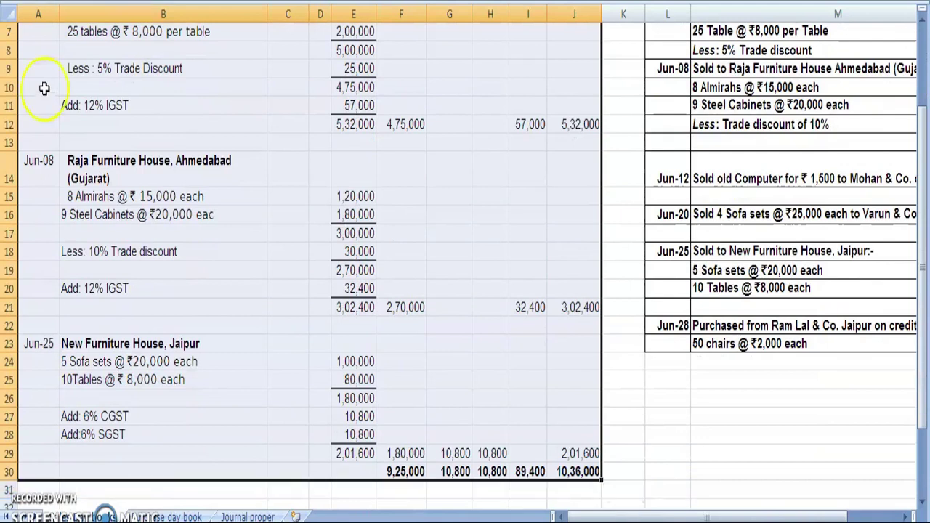
{"action": "left_click", "coordinate": [178, 1]}
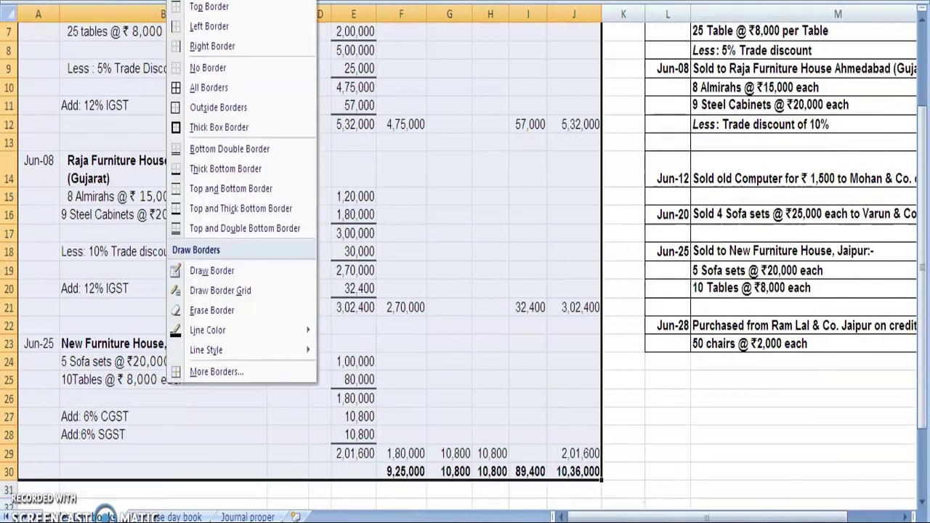
{"action": "left_click", "coordinate": [183, 88]}
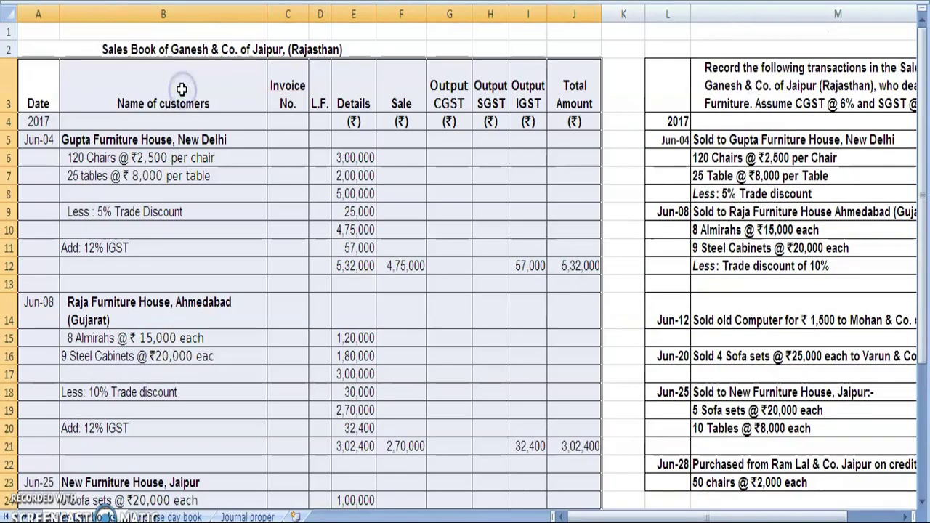
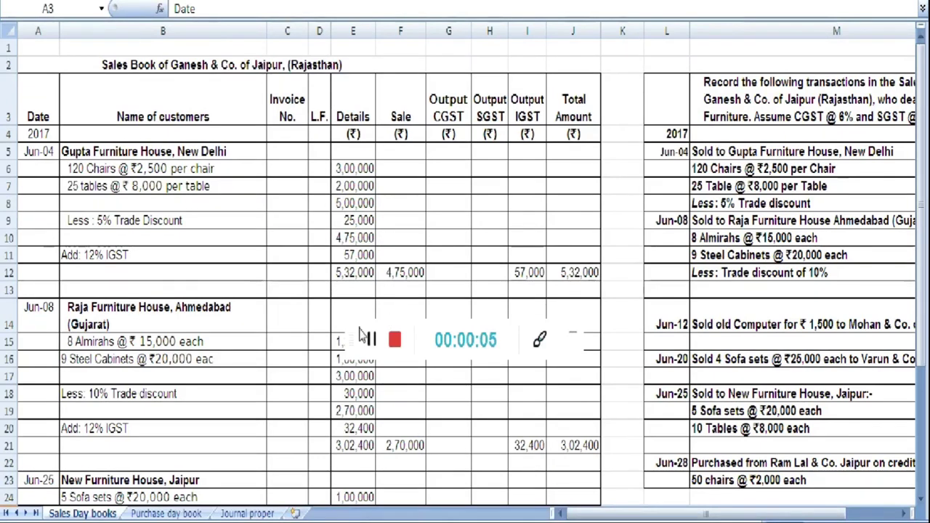
Step: Examine the full transaction list in column M and select the Jun-12 old computer sale in M14
{"action": "left_click_drag", "start_coordinate": [361, 334], "coordinate": [393, 48]}
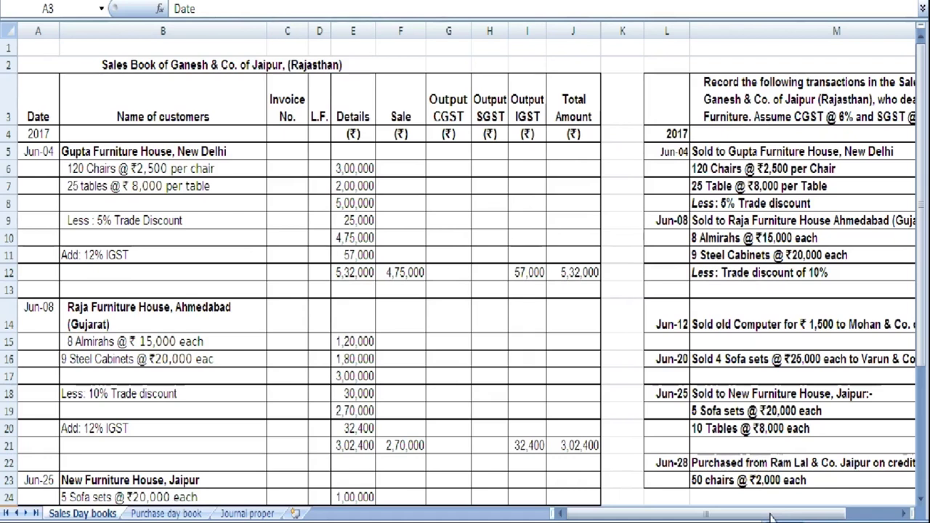
{"action": "key", "text": "ctrl+a"}
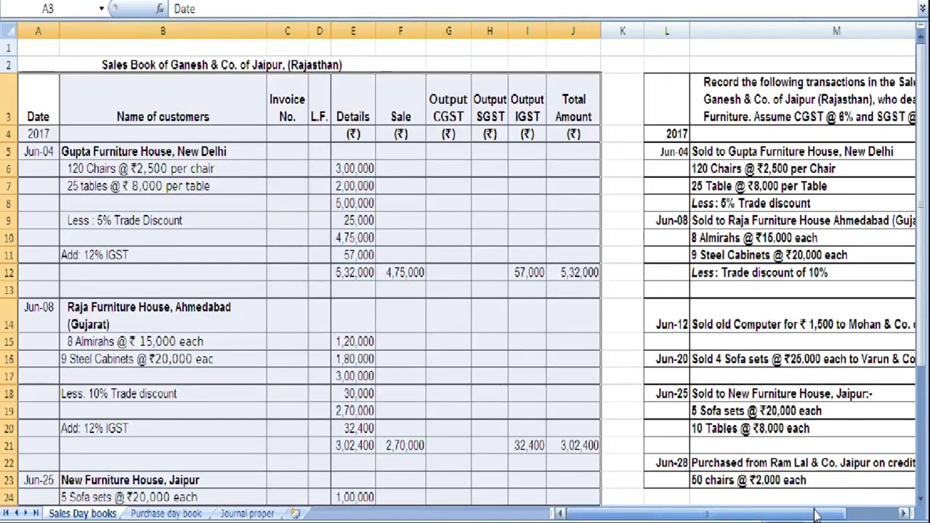
{"action": "left_click", "coordinate": [902, 515]}
{"action": "left_click", "coordinate": [902, 514]}
{"action": "left_click", "coordinate": [901, 514]}
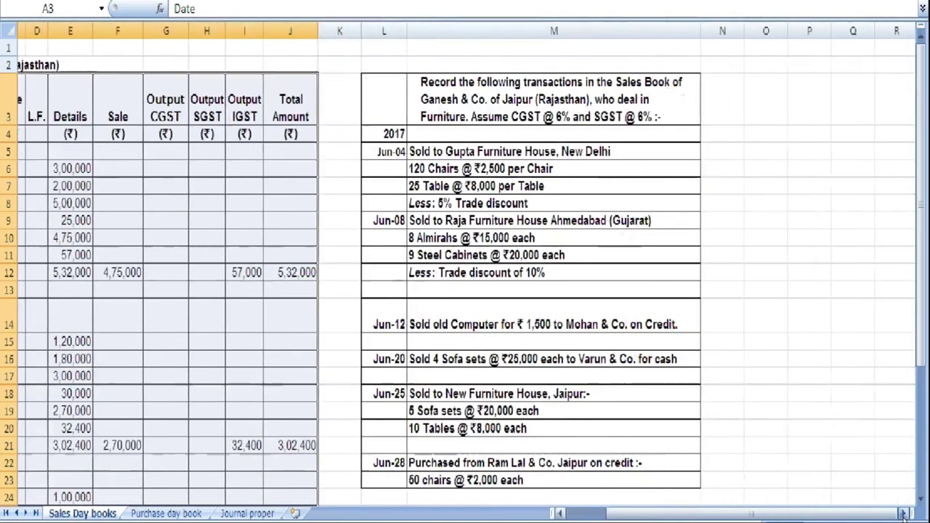
{"action": "left_click", "coordinate": [901, 514]}
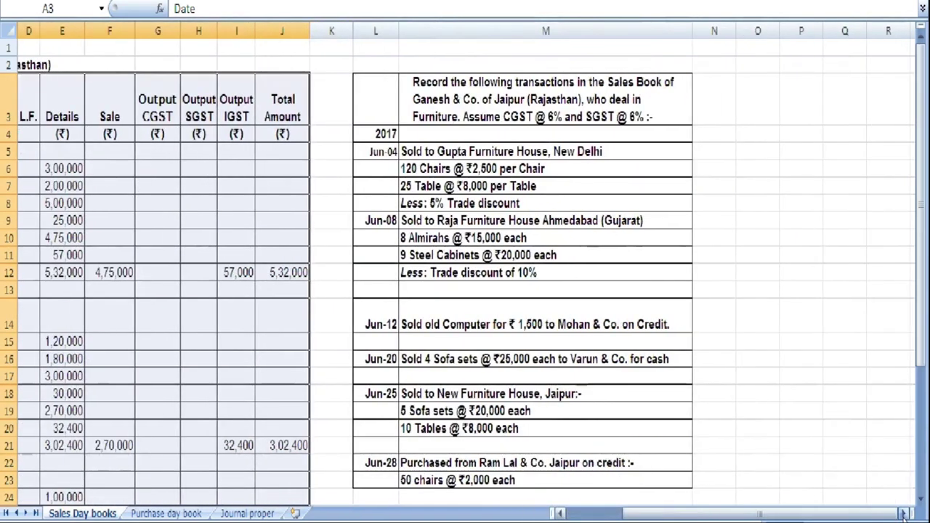
{"action": "left_click", "coordinate": [470, 323]}
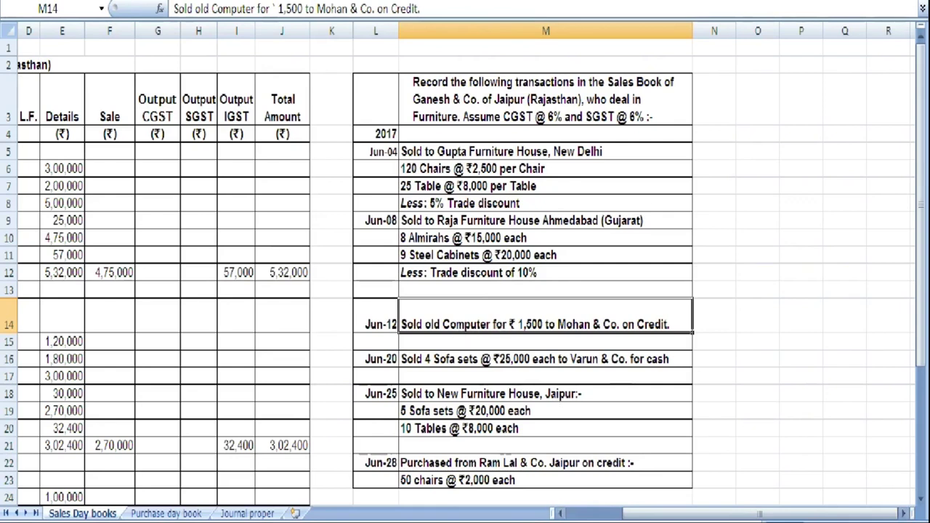
Step: Enter "Note 1" in A33 with "june 12 will not be recorded in sales book as an old computer is sold" in B33
{"action": "left_click", "coordinate": [563, 514]}
{"action": "left_click", "coordinate": [563, 513]}
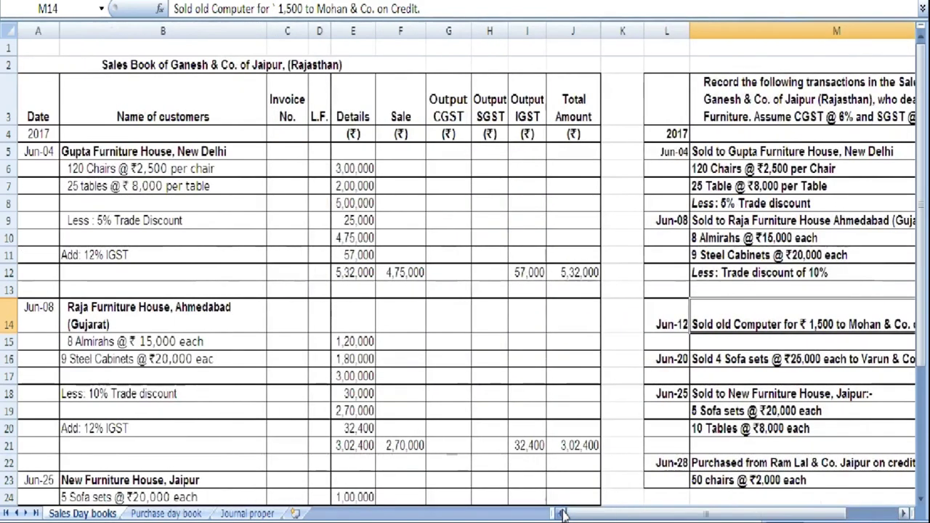
{"action": "left_click_drag", "start_coordinate": [921, 313], "coordinate": [922, 407]}
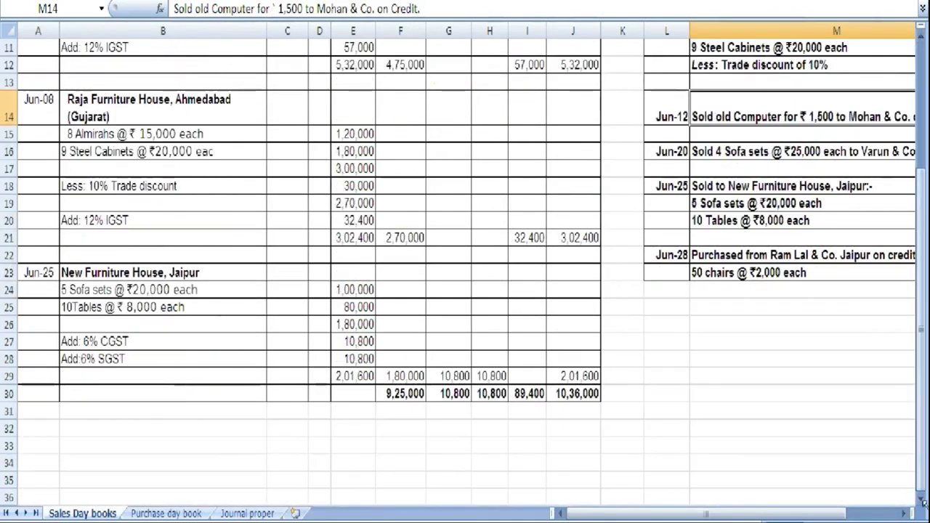
{"action": "left_click", "coordinate": [55, 452]}
{"action": "type", "text": "Note 1"}
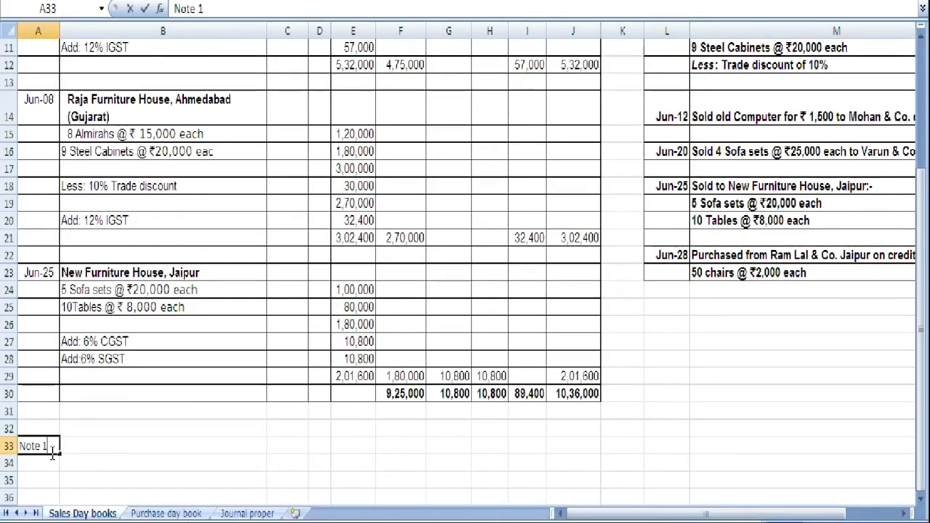
{"action": "key", "text": "Tab"}
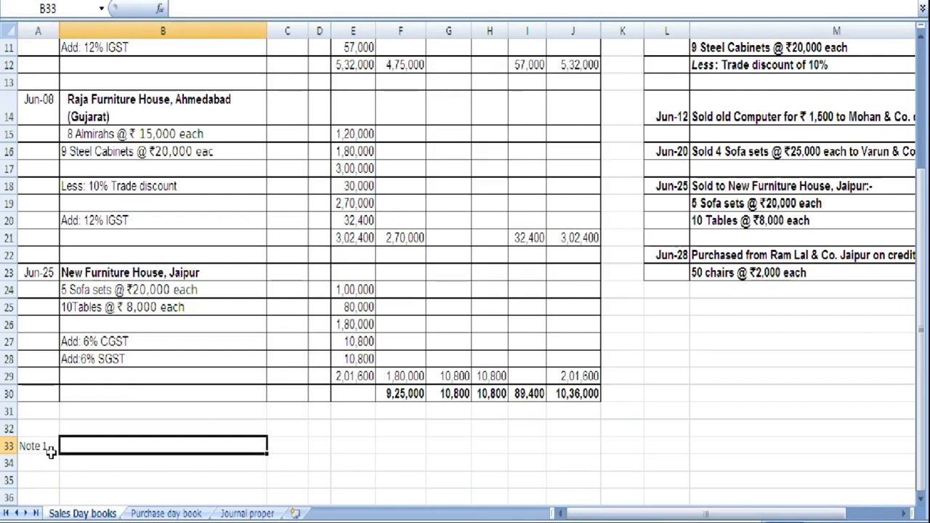
{"action": "type", "text": "June"}
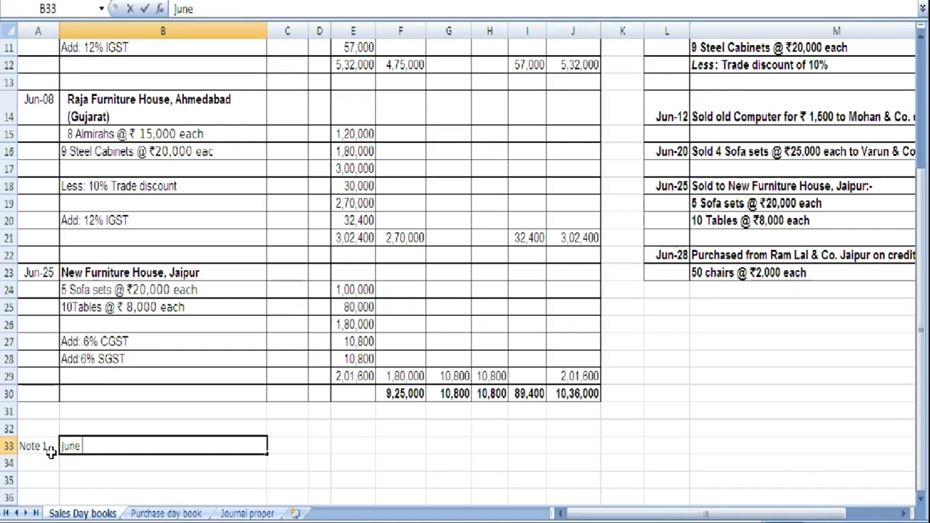
{"action": "type", "text": " 12 will not be recorded in"}
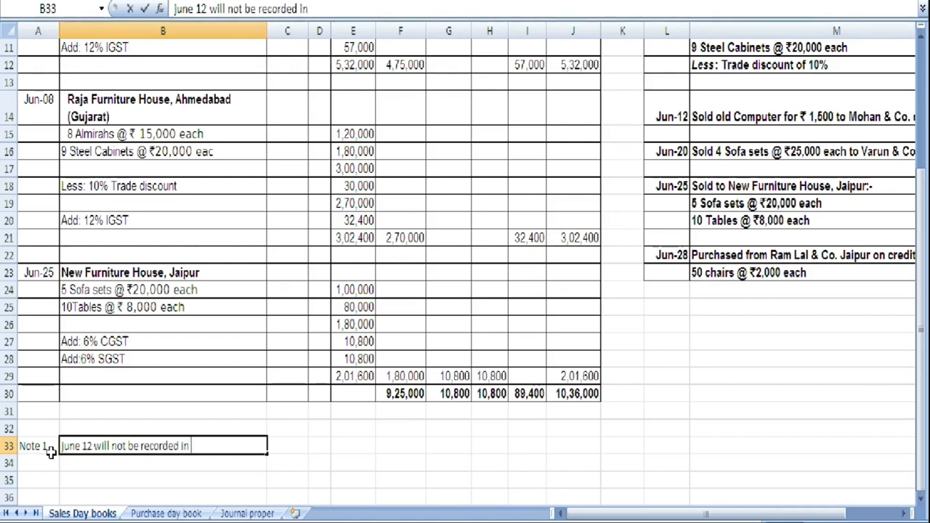
{"action": "type", "text": " sales book as a"}
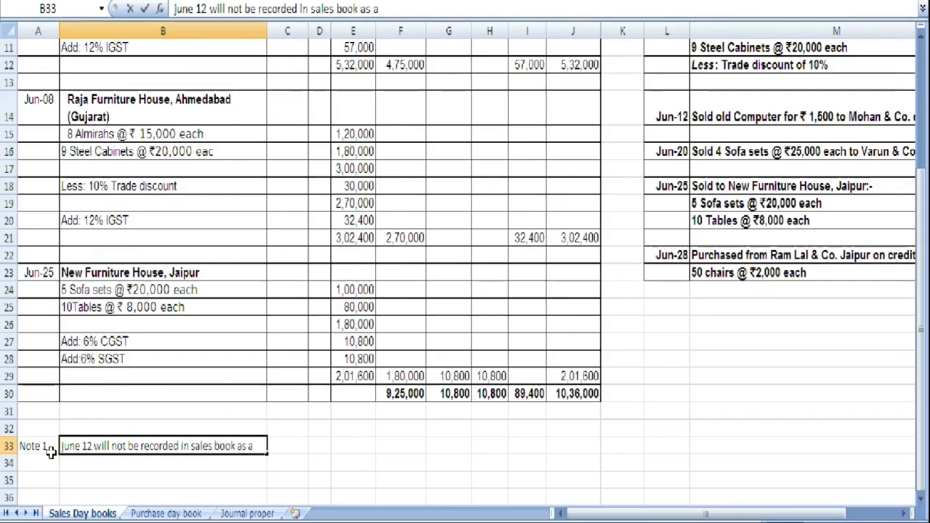
{"action": "type", "text": "n old compu"}
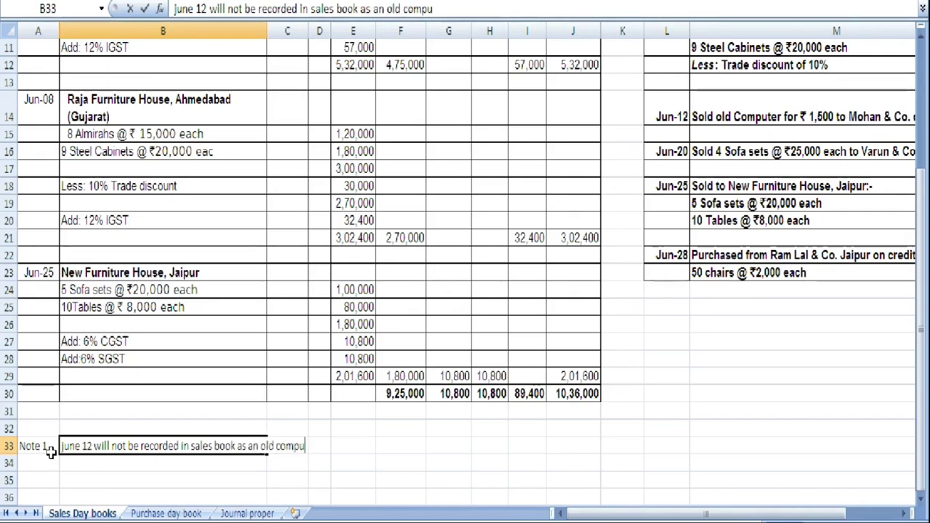
{"action": "type", "text": "ter is sold"}
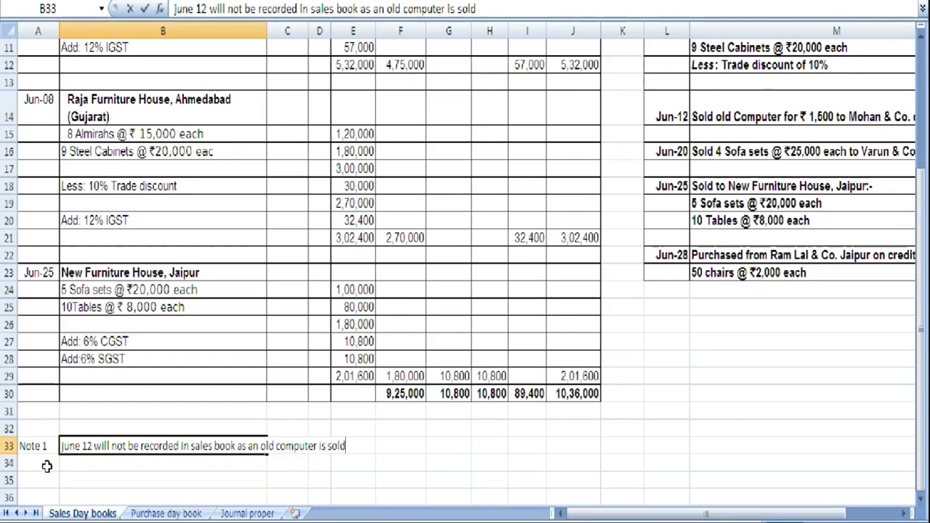
{"action": "left_click", "coordinate": [46, 465]}
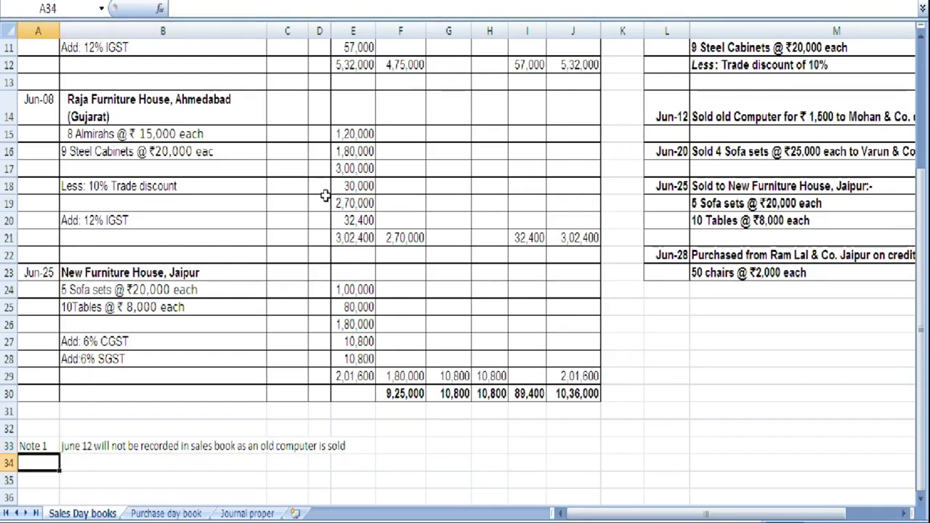
Step: Examine the Jun-20 sofa set sale in M16 of the transaction list
{"action": "left_click", "coordinate": [719, 154]}
{"action": "key", "text": "Right"}
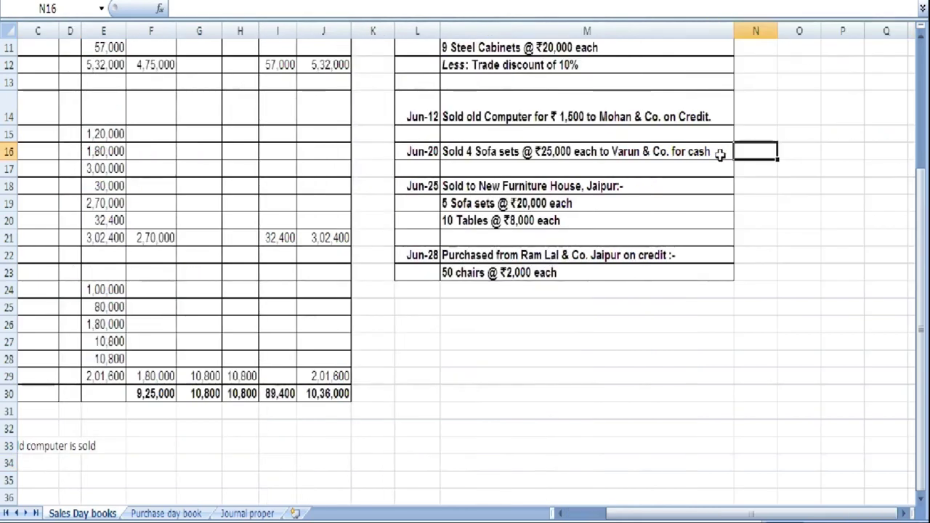
{"action": "left_click", "coordinate": [676, 156]}
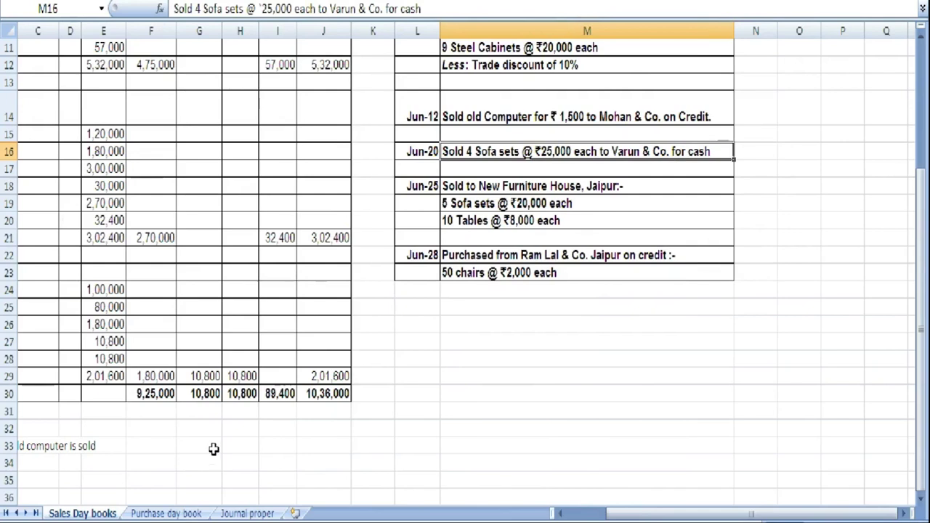
{"action": "key", "text": "Left"}
{"action": "key", "text": "Left"}
{"action": "key", "text": "Down"}
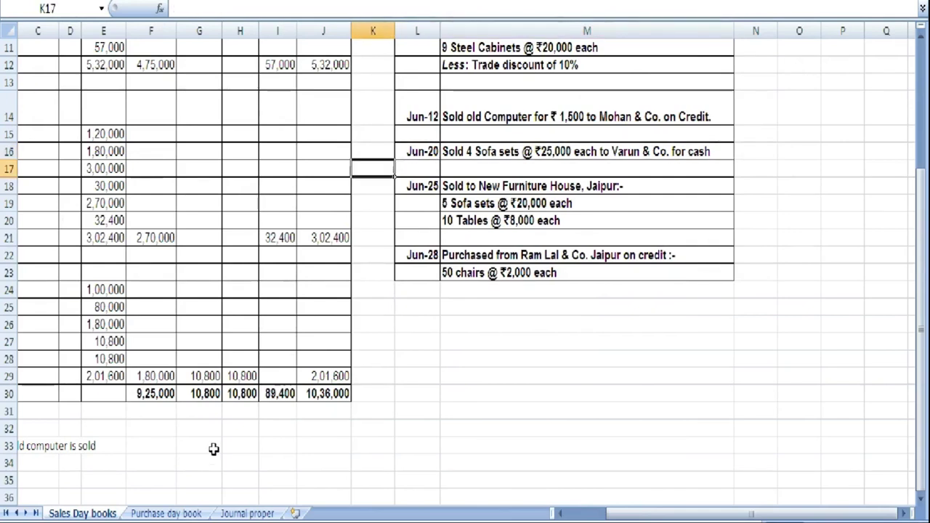
{"action": "key", "text": "Down"}
{"action": "key", "text": "Down"}
{"action": "key", "text": "Down"}
{"action": "key", "text": "Down"}
{"action": "key", "text": "Down"}
{"action": "key", "text": "Down"}
{"action": "key", "text": "Down"}
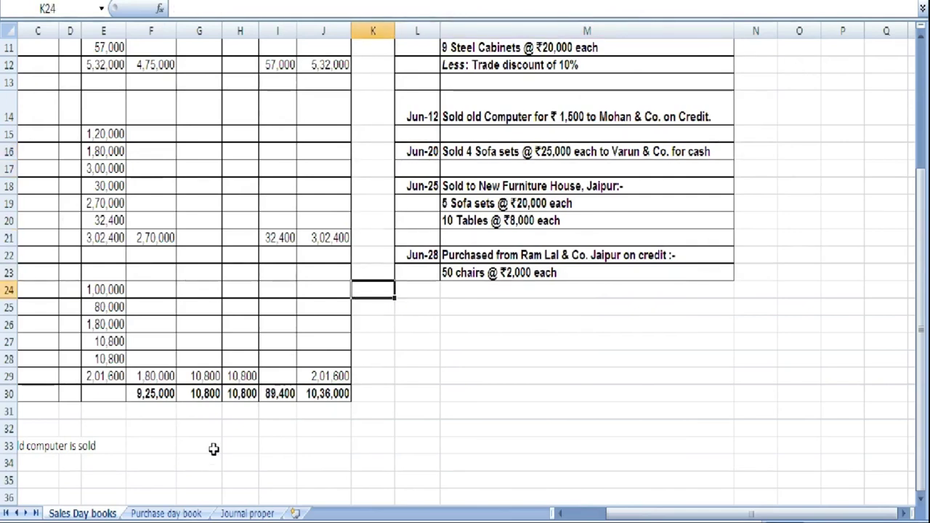
Step: Enter the label "Note 2" in A34, directly below Note 1
{"action": "left_click", "coordinate": [72, 462]}
{"action": "key", "text": "Left"}
{"action": "key", "text": "Left"}
{"action": "key", "text": "Left"}
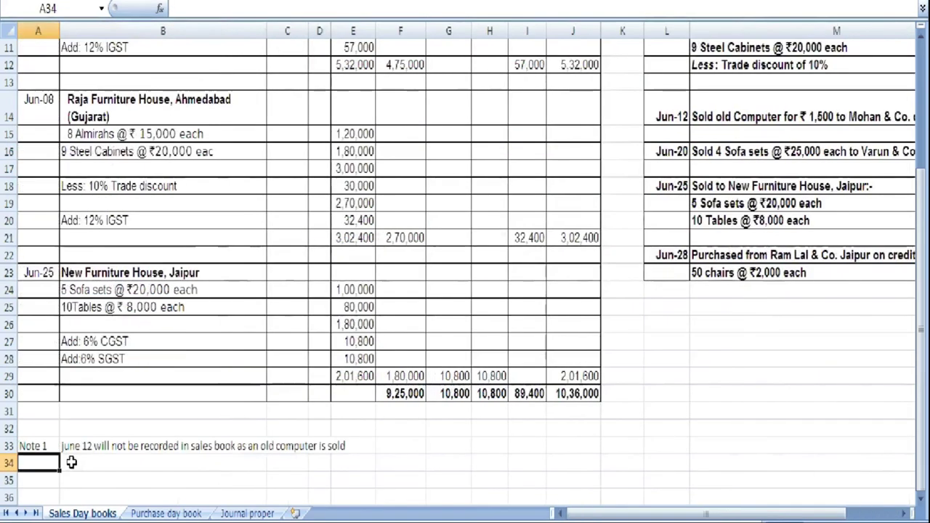
{"action": "type", "text": "Note 2"}
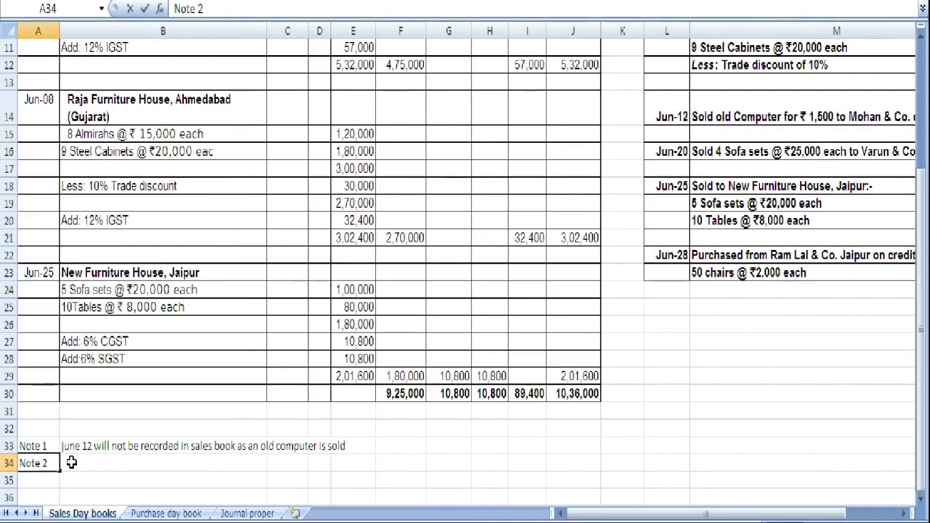
{"action": "key", "text": "Tab"}
Step: Write "June 25 will not be recorded as in Sales day Book we record only credit sales" in B34
{"action": "type", "text": "June 25"}
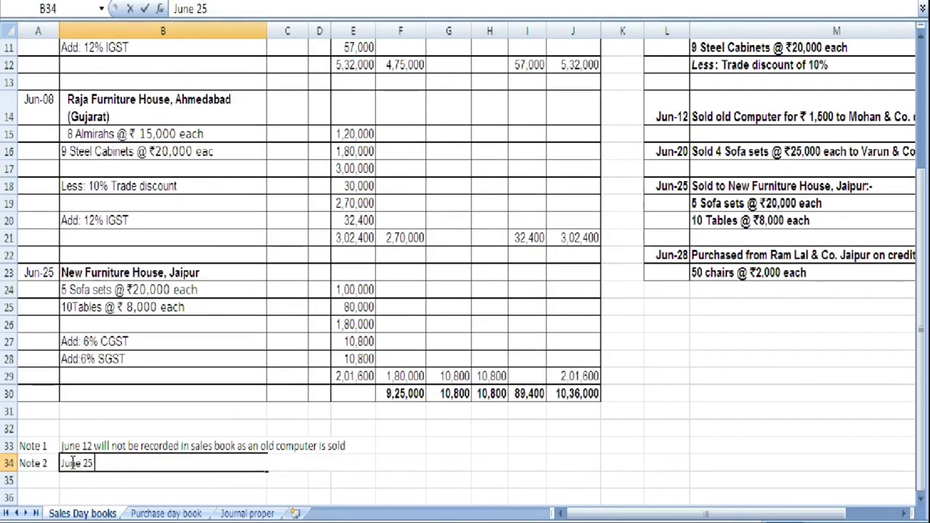
{"action": "type", "text": " will n"}
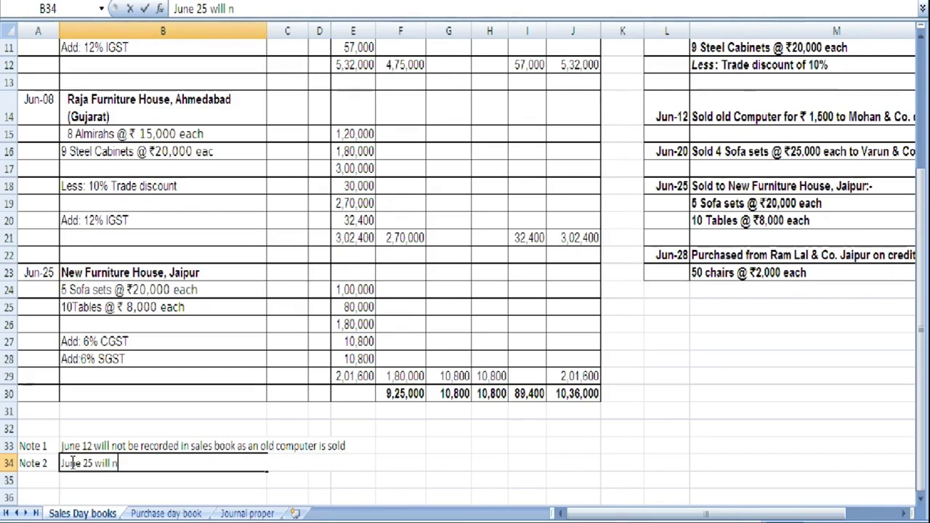
{"action": "type", "text": "ot be rec"}
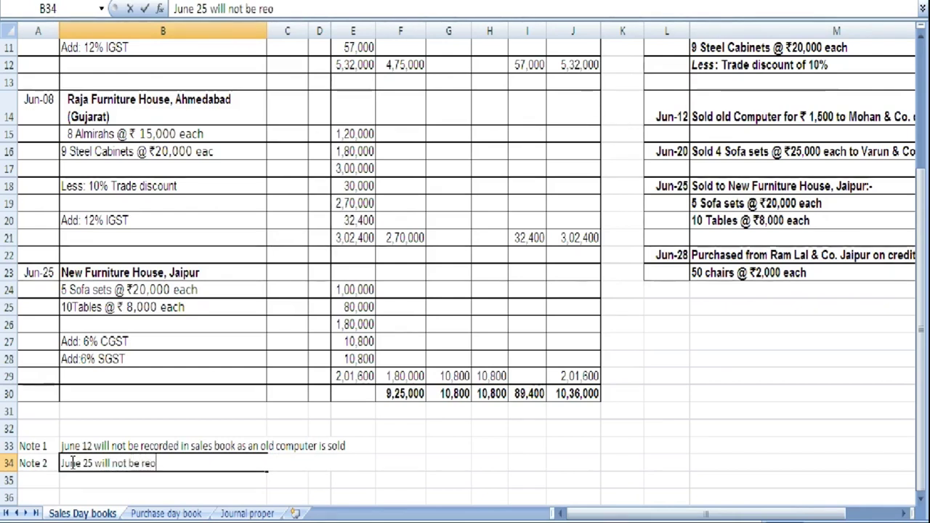
{"action": "type", "text": "orded as"}
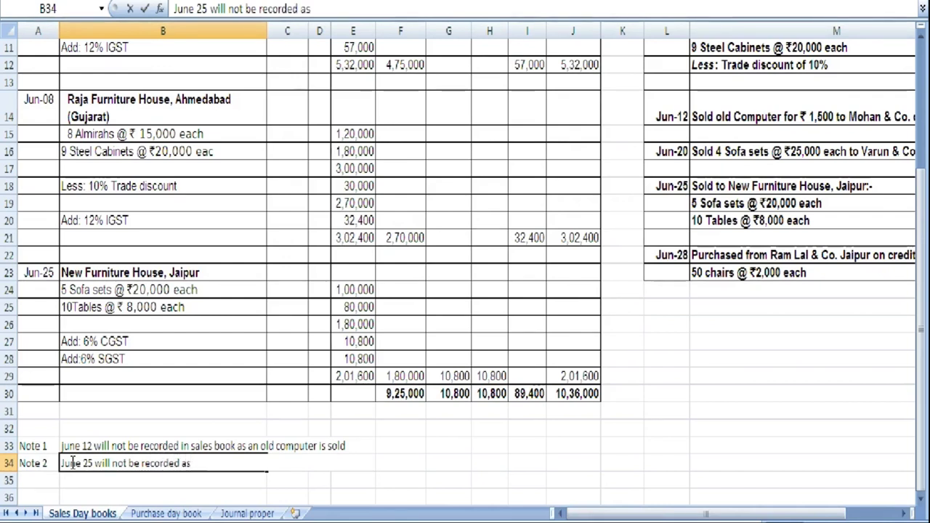
{"action": "type", "text": "Sale"}
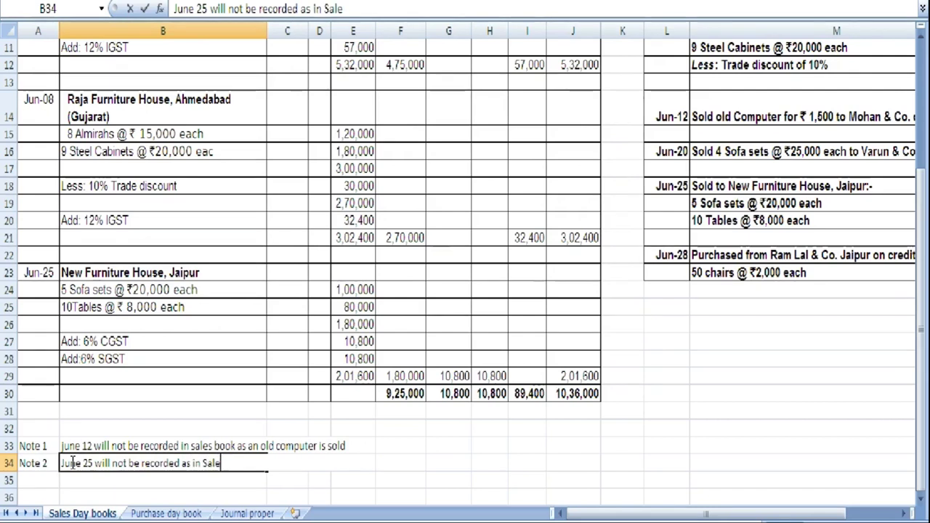
{"action": "type", "text": "s B"}
{"action": "key", "text": "BackSpace"}
{"action": "type", "text": "day Book we"}
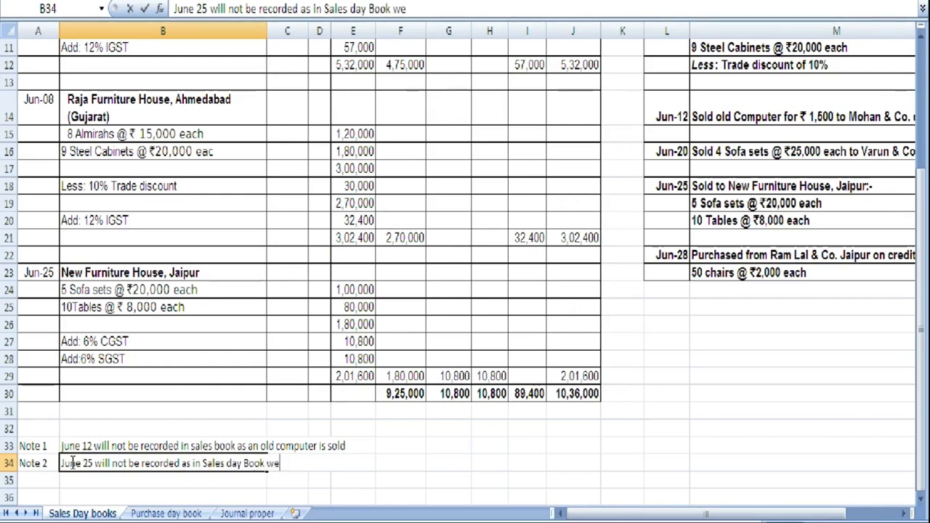
{"action": "type", "text": " record only cred"}
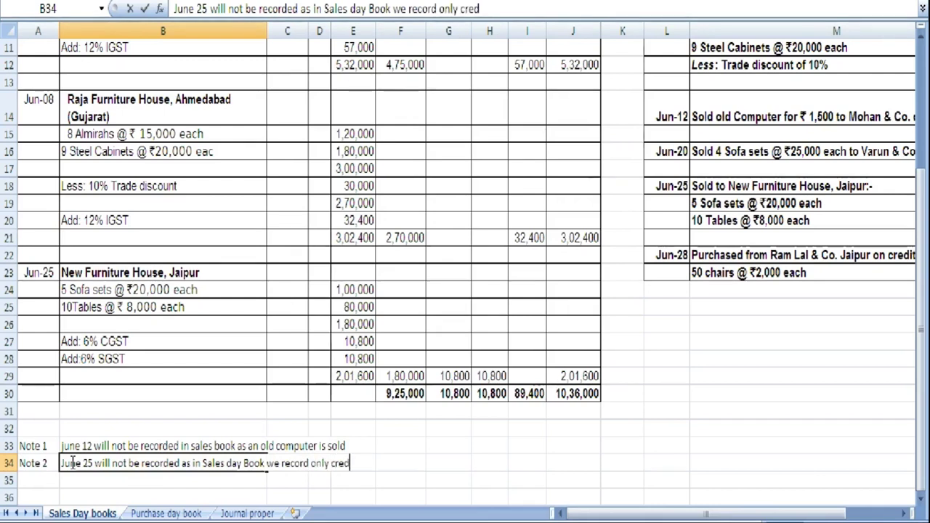
{"action": "type", "text": "it sales"}
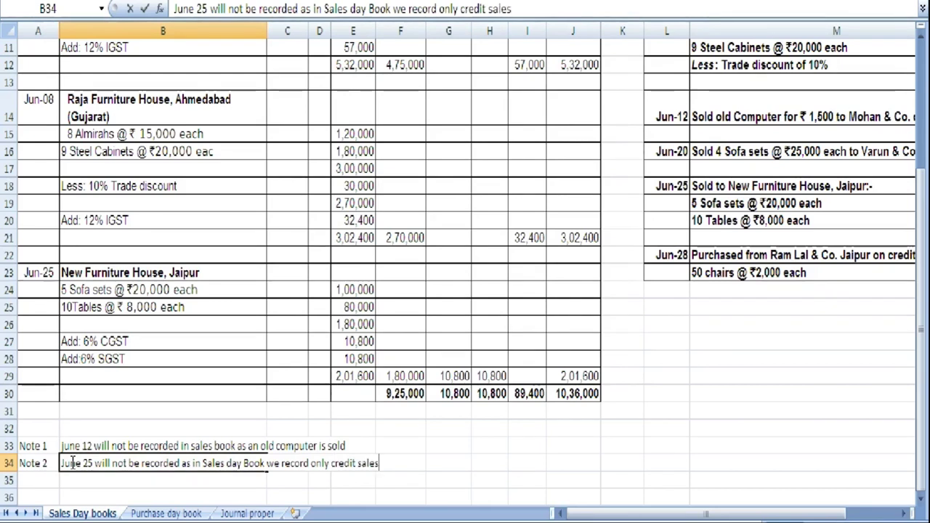
Step: Extend the Note 2 text in B34 with ". This is a cas sales, therefore will not be entered."
{"action": "type", "text": ". this la"}
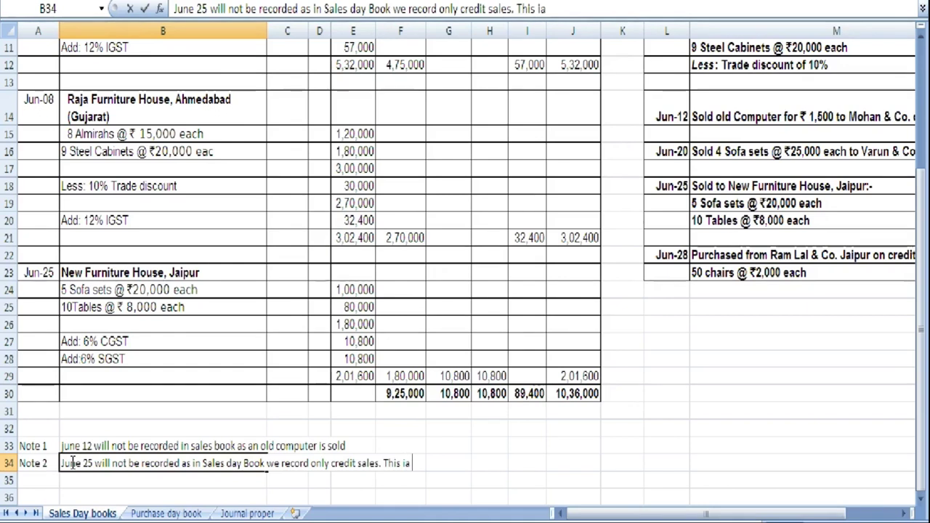
{"action": "key", "text": "BackSpace"}
{"action": "type", "text": "s a"}
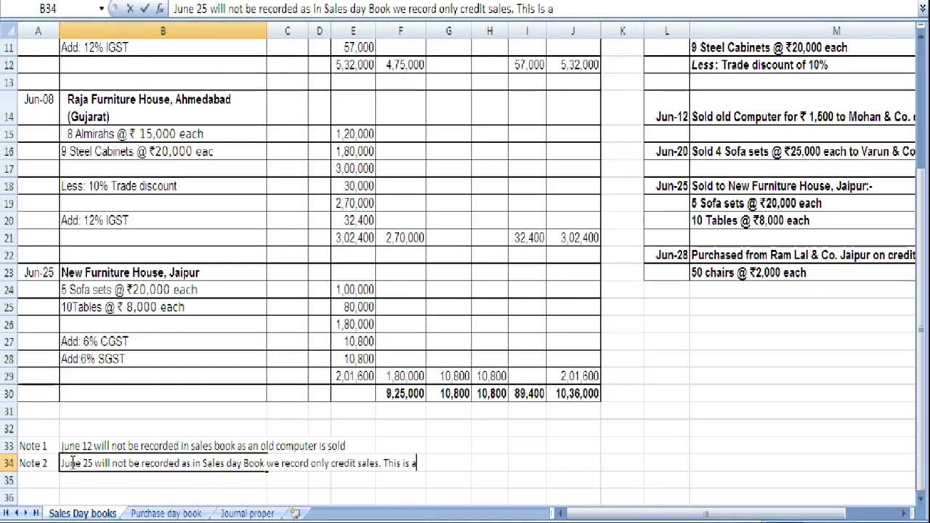
{"action": "type", "text": " cas sales"}
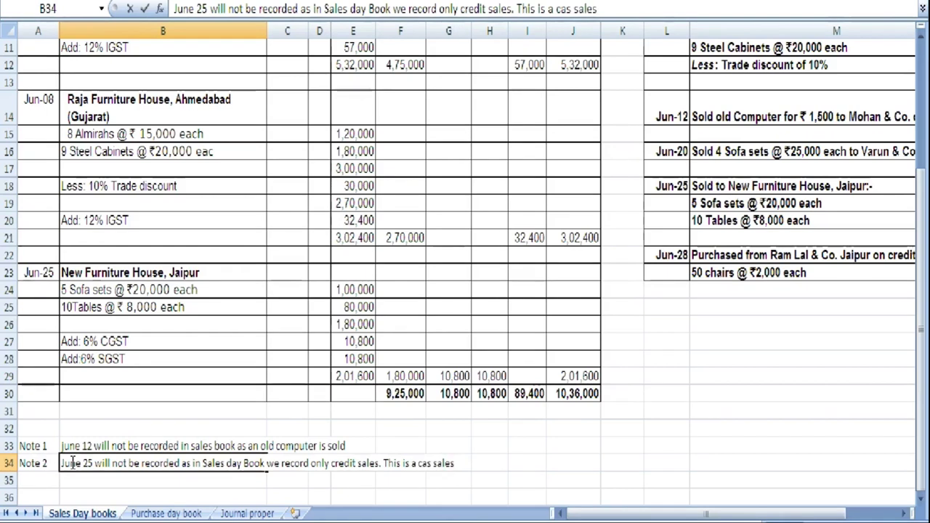
{"action": "type", "text": ", t"}
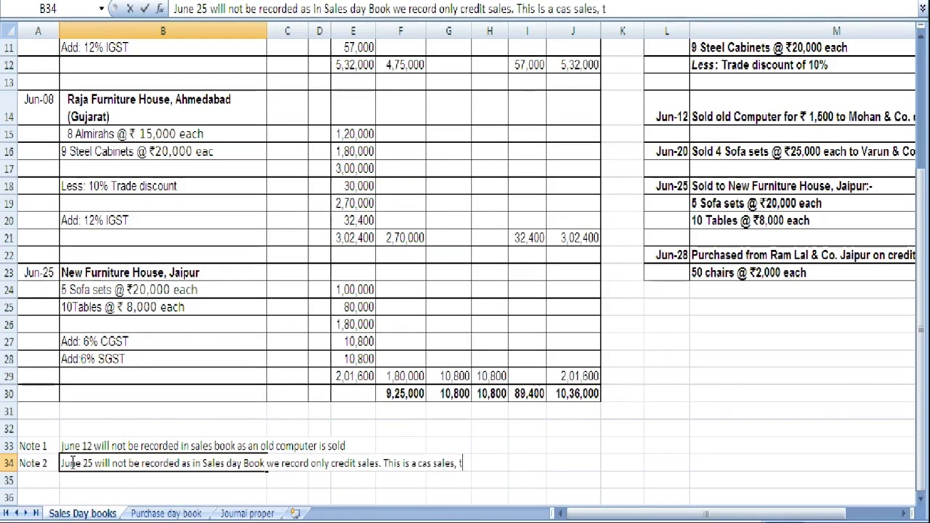
{"action": "type", "text": "herefore "}
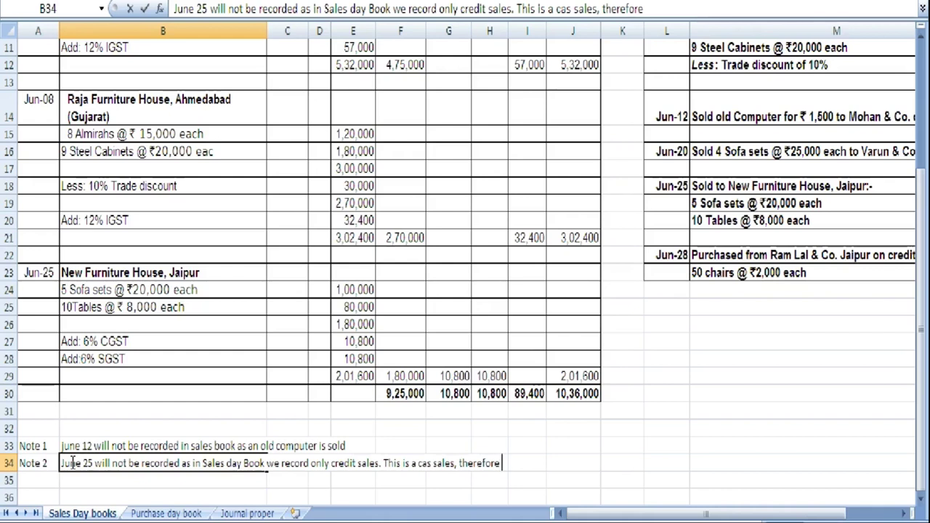
{"action": "type", "text": "will no"}
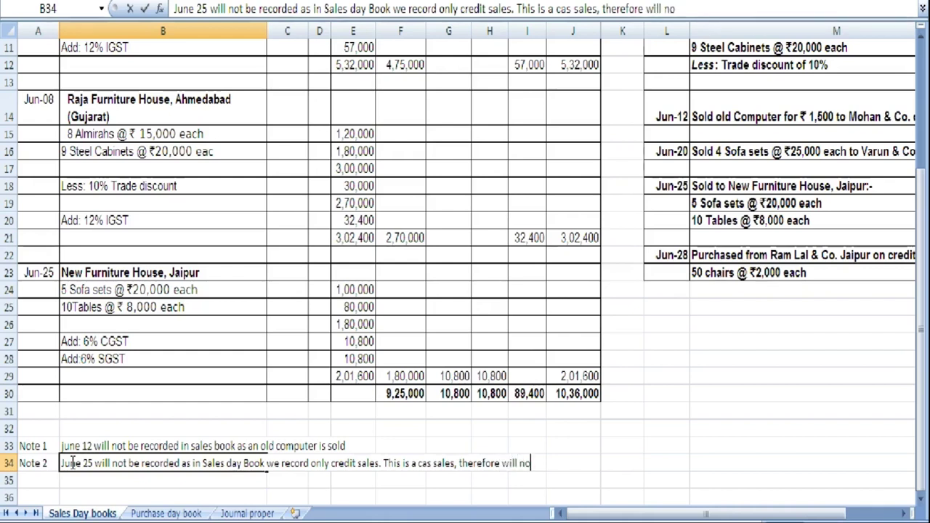
{"action": "type", "text": "t be entered."}
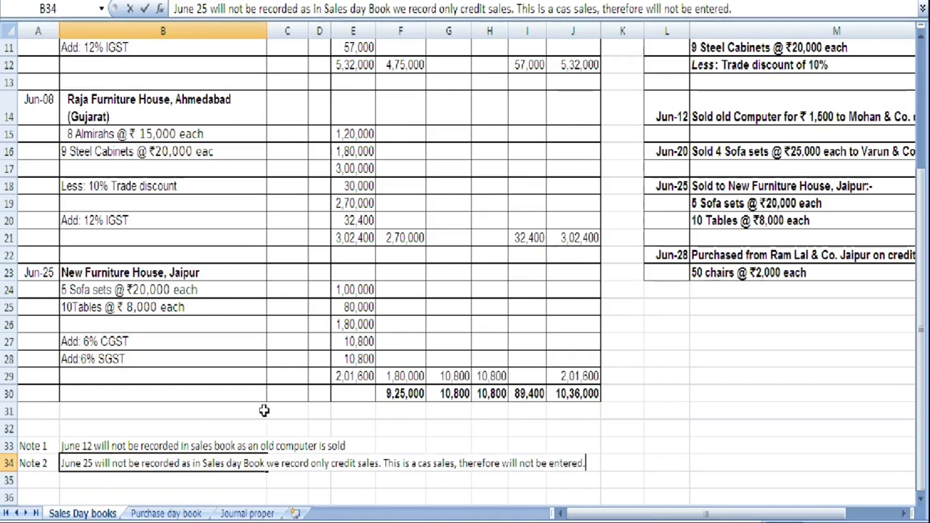
{"action": "left_click", "coordinate": [279, 446]}
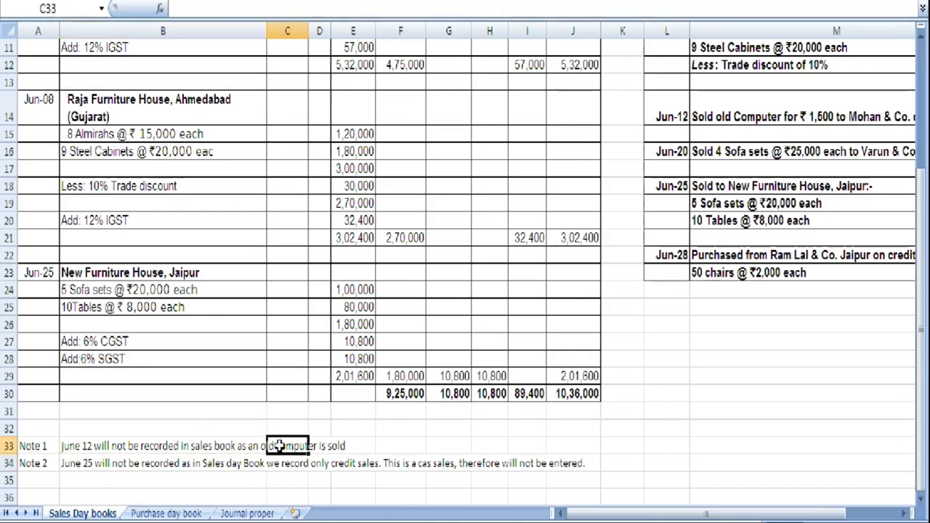
Step: Capitalise the first word of the Note 1 text in B33 so it begins with "June"
{"action": "left_click", "coordinate": [81, 452]}
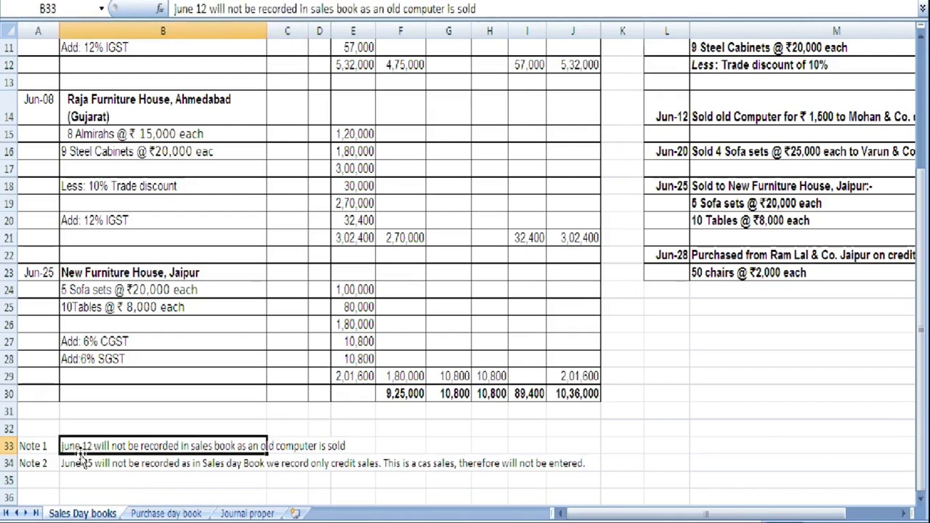
{"action": "left_click", "coordinate": [174, 9]}
{"action": "key", "text": "Delete"}
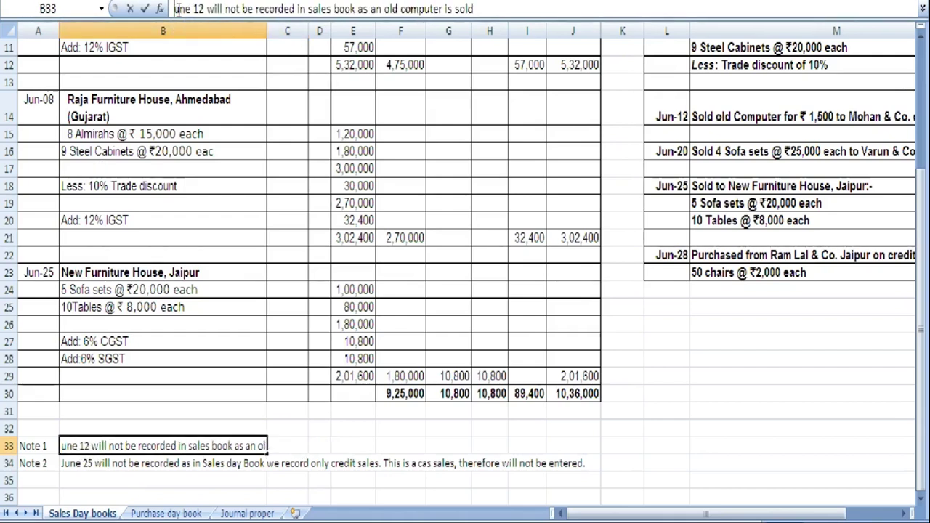
{"action": "type", "text": "J"}
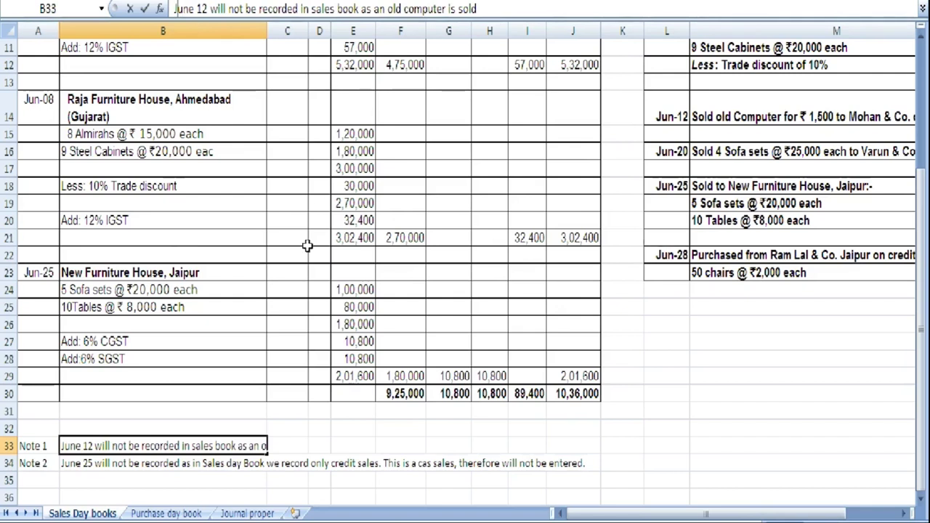
Step: Correct the misspelled word "cas" to "cash" in the Note 2 text in B34
{"action": "left_click", "coordinate": [302, 475]}
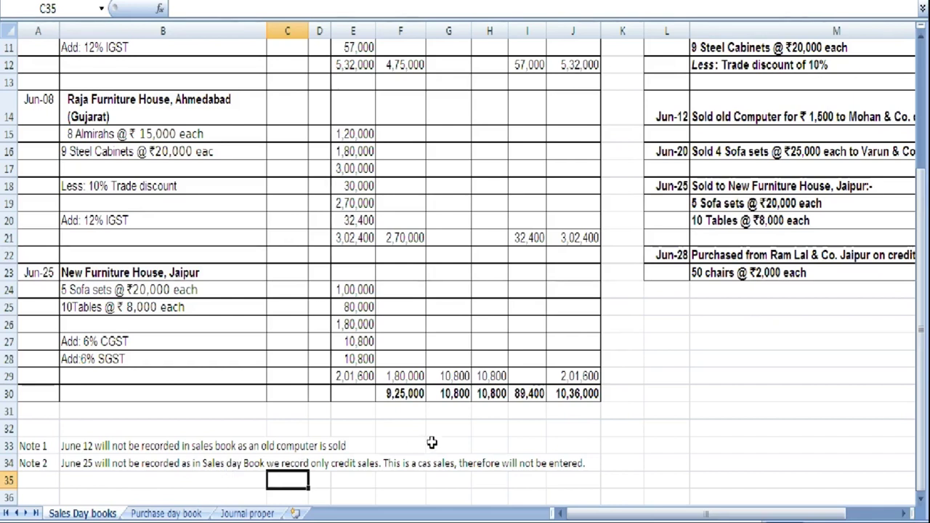
{"action": "left_click", "coordinate": [408, 465]}
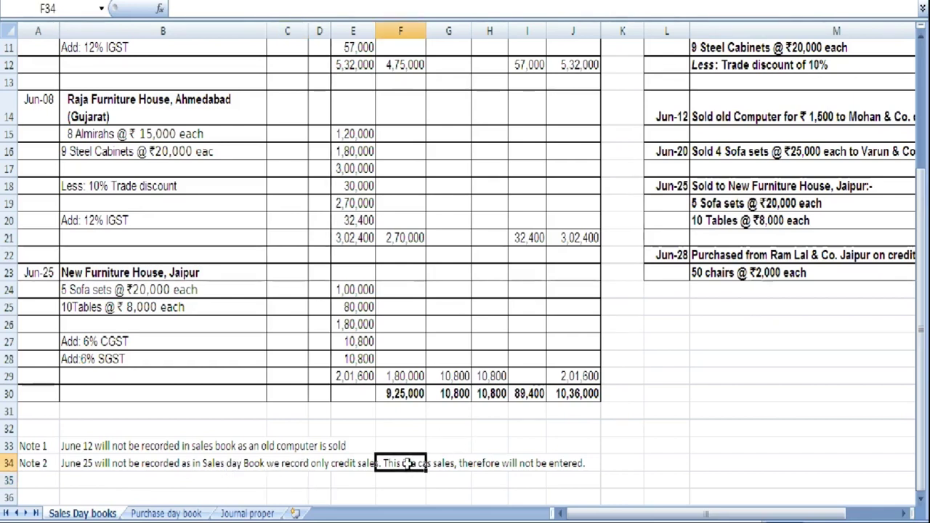
{"action": "left_click", "coordinate": [70, 466]}
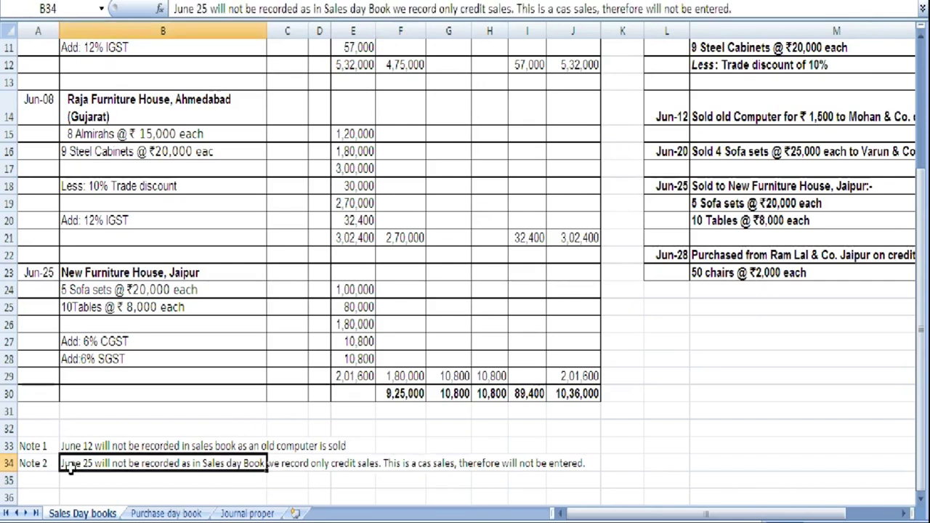
{"action": "left_click", "coordinate": [571, 9]}
{"action": "type", "text": "h"}
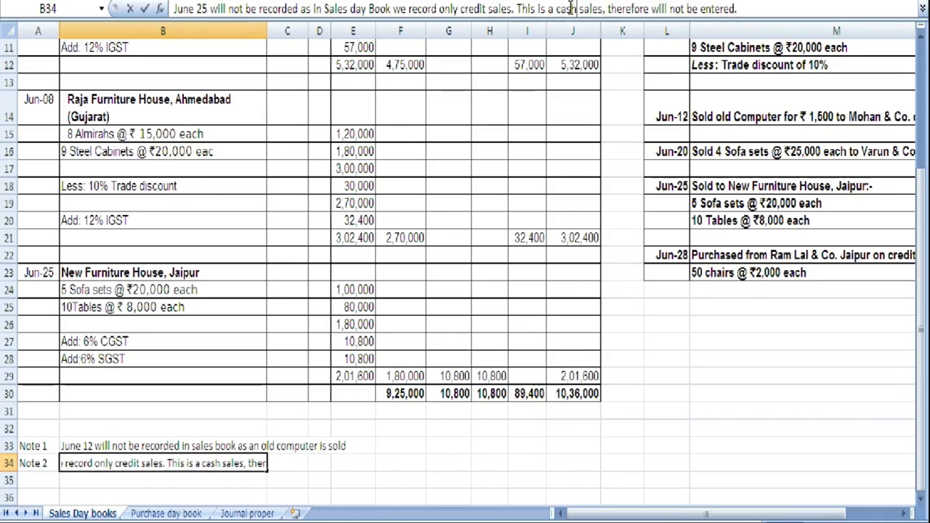
{"action": "left_click", "coordinate": [857, 151]}
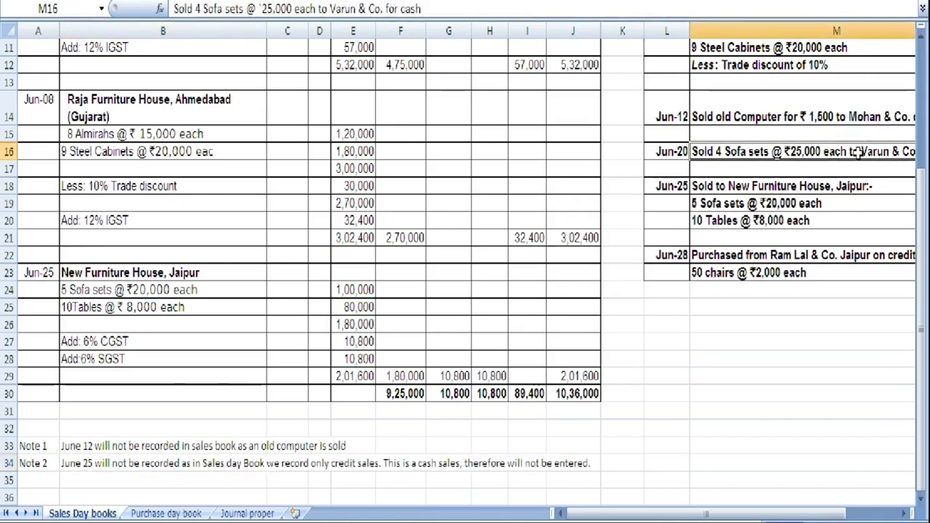
Step: Compare the full Jun-20 sofa set transaction in M16 with Note 2, and review the Sales Book from its title row
{"action": "key", "text": "Right"}
{"action": "left_click", "coordinate": [701, 145]}
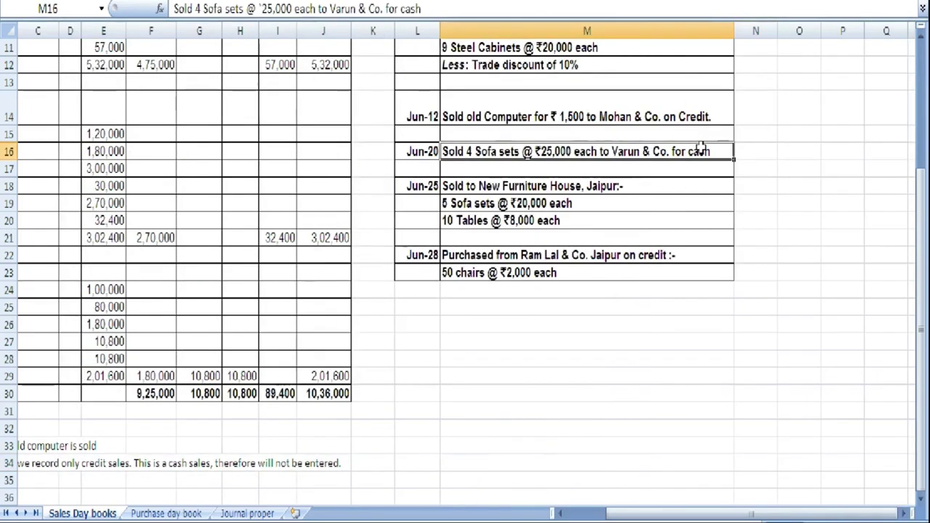
{"action": "left_click", "coordinate": [281, 461]}
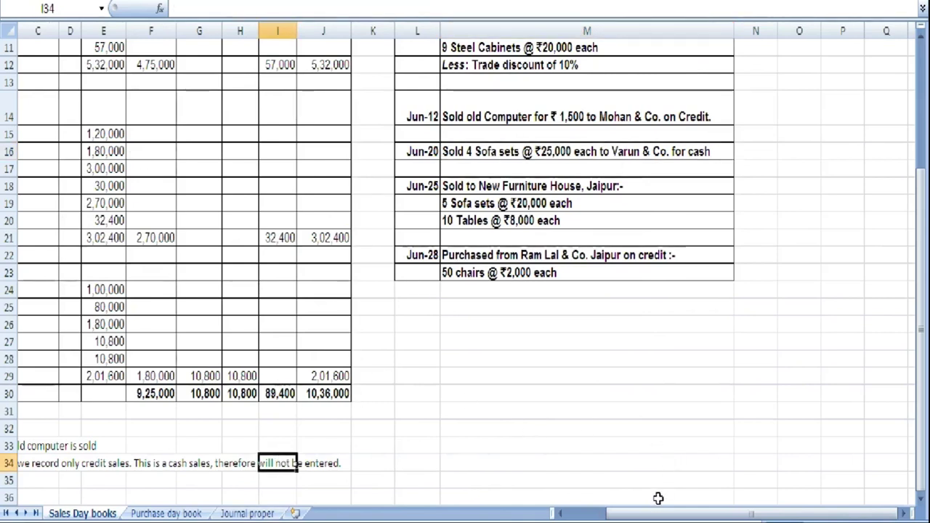
{"action": "left_click_drag", "start_coordinate": [656, 515], "coordinate": [618, 516]}
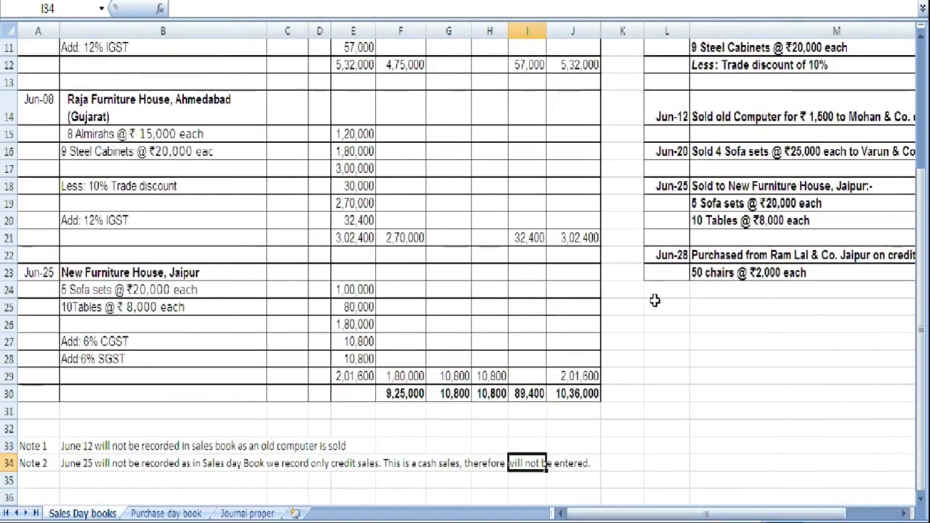
{"action": "left_click_drag", "start_coordinate": [922, 229], "coordinate": [921, 212]}
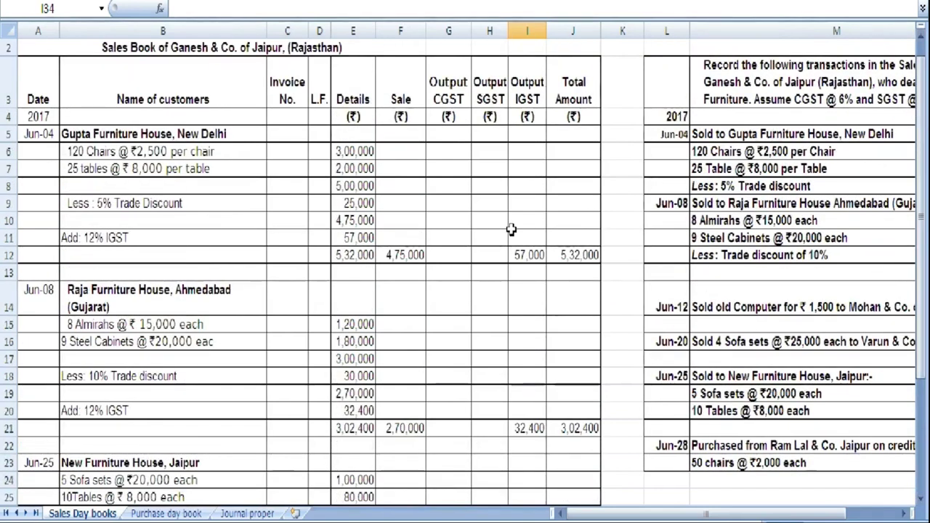